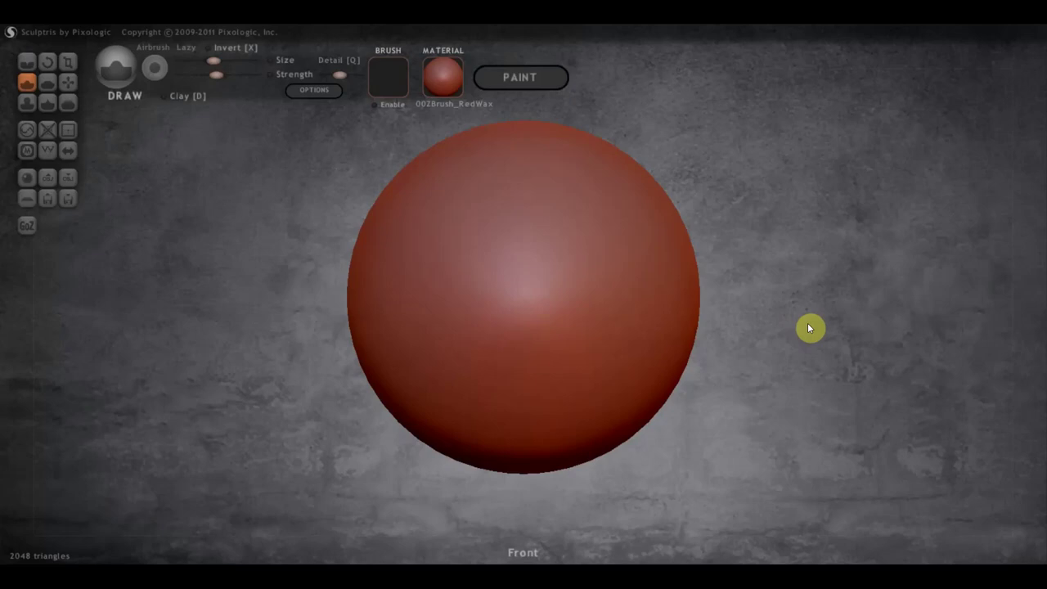
Step: Import Female_PlanesofHead_128.OBJ from the ВСЕ для SculptGL folder as a new scene
click(49, 181)
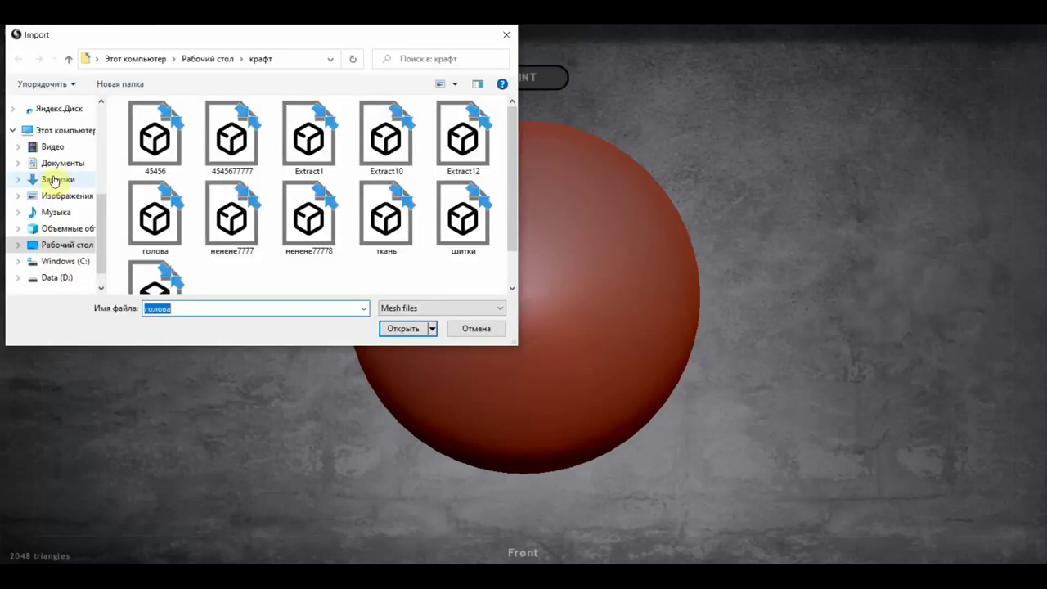
click(47, 244)
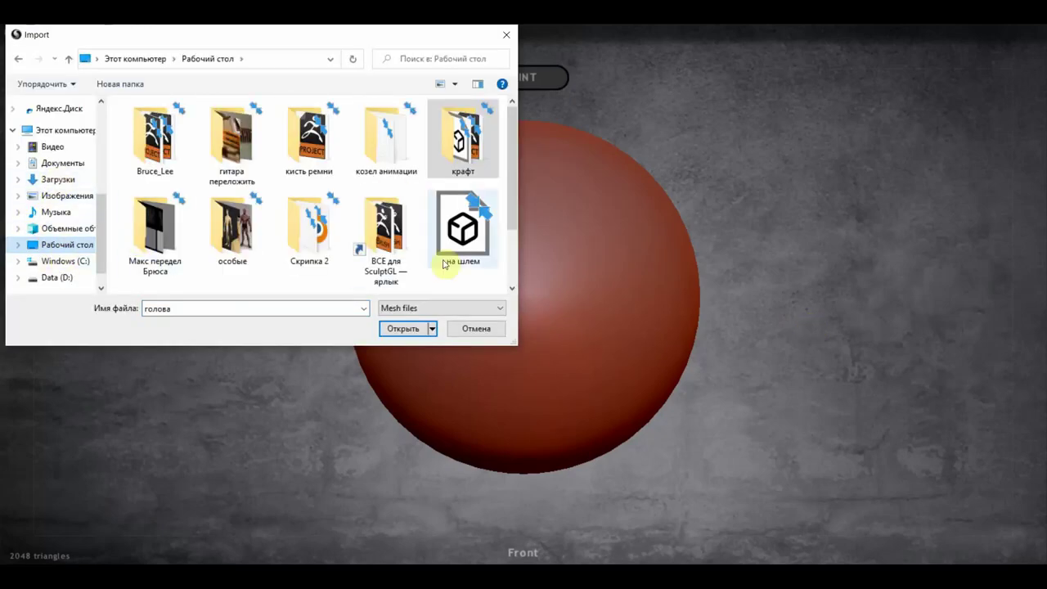
double_click(381, 250)
click(322, 157)
double_click(321, 157)
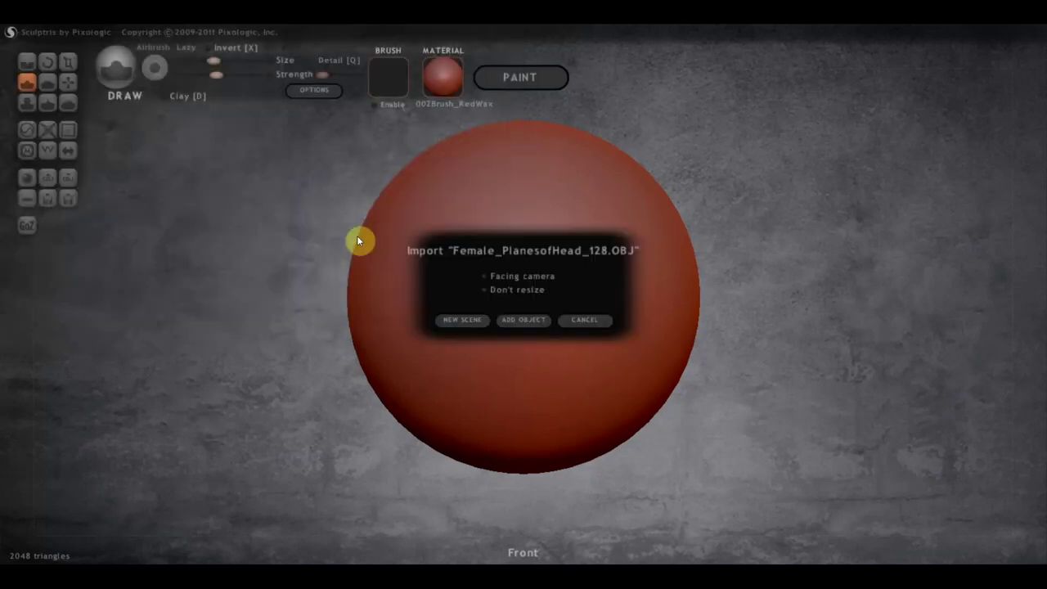
click(467, 321)
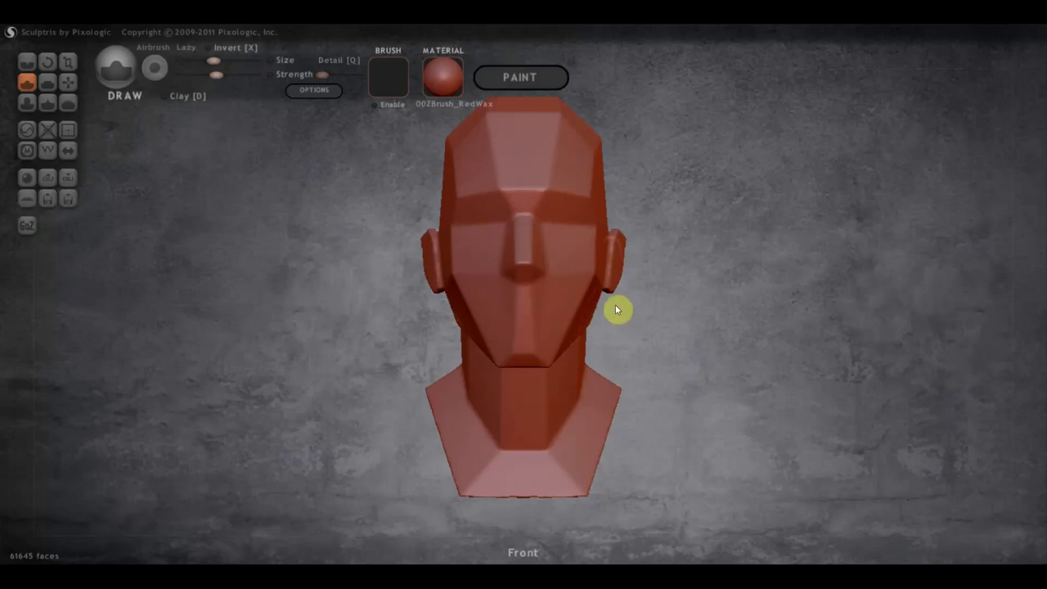
Step: Inspect the head from several angles, then raise brush strength and request mirror symmetry
mouse_move(655, 318)
mouse_down()
mouse_move(796, 315)
mouse_move(733, 324)
mouse_move(507, 305)
mouse_up()
drag(760, 339, 715, 349)
drag(738, 278, 893, 279)
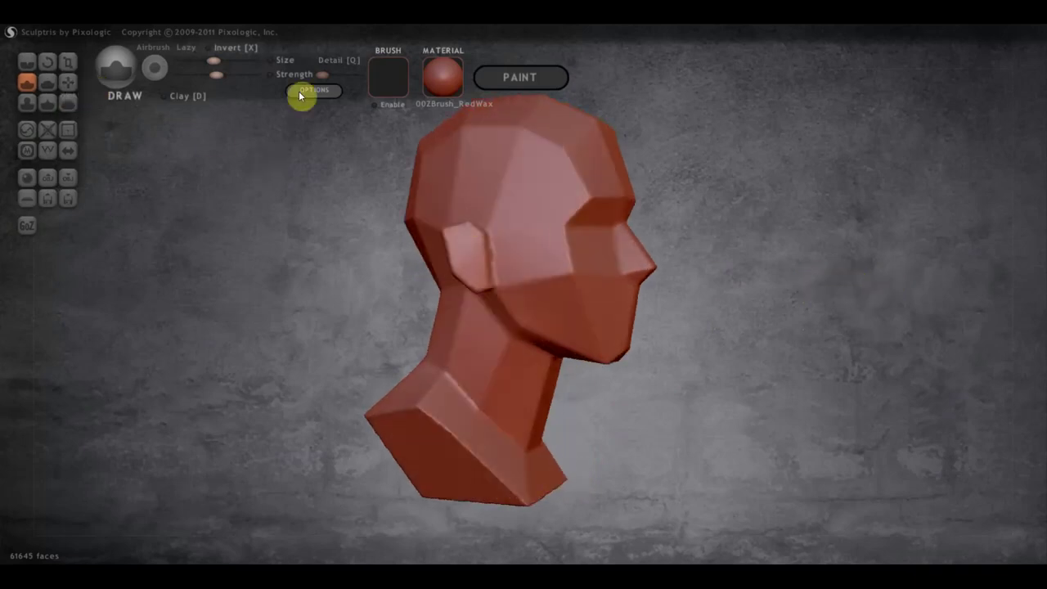
click(337, 80)
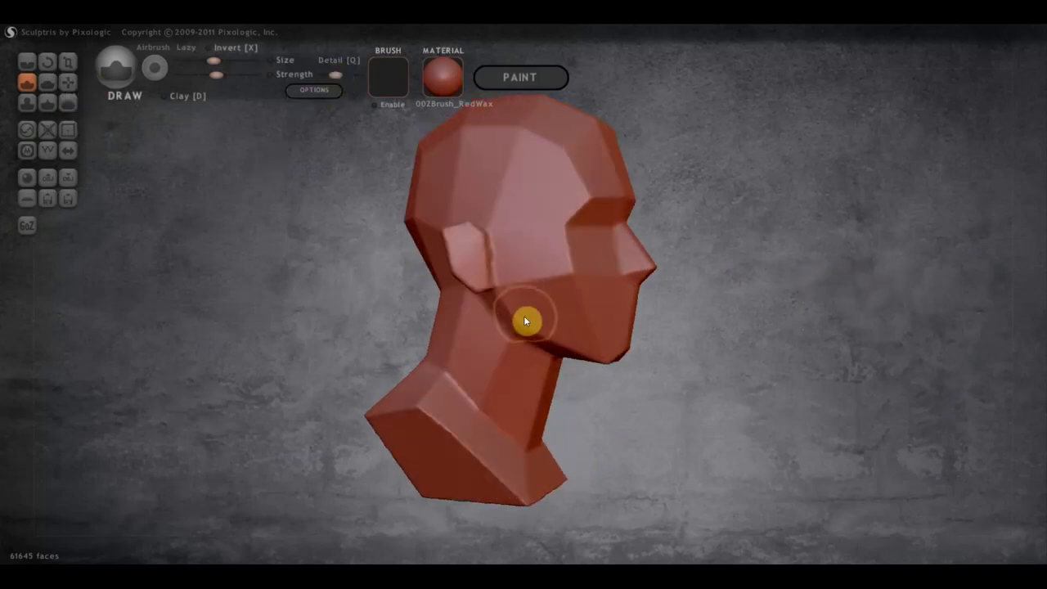
click(68, 151)
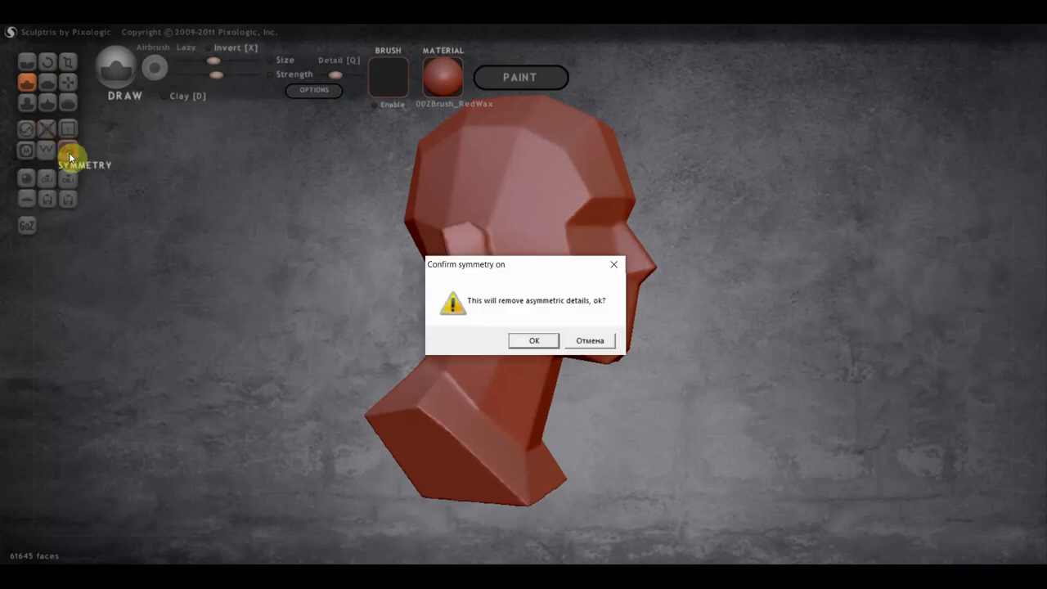
Step: Confirm symmetry and the quad-to-triangle notice, then pick the Grab brush
click(540, 340)
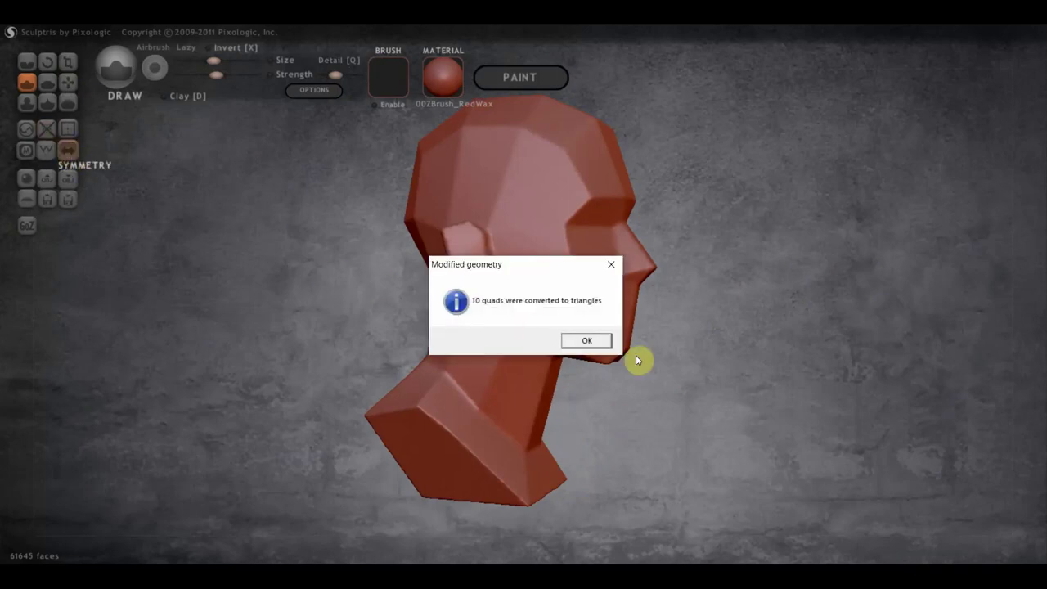
click(591, 339)
mouse_move(738, 333)
mouse_down()
mouse_move(668, 334)
mouse_move(693, 342)
mouse_up()
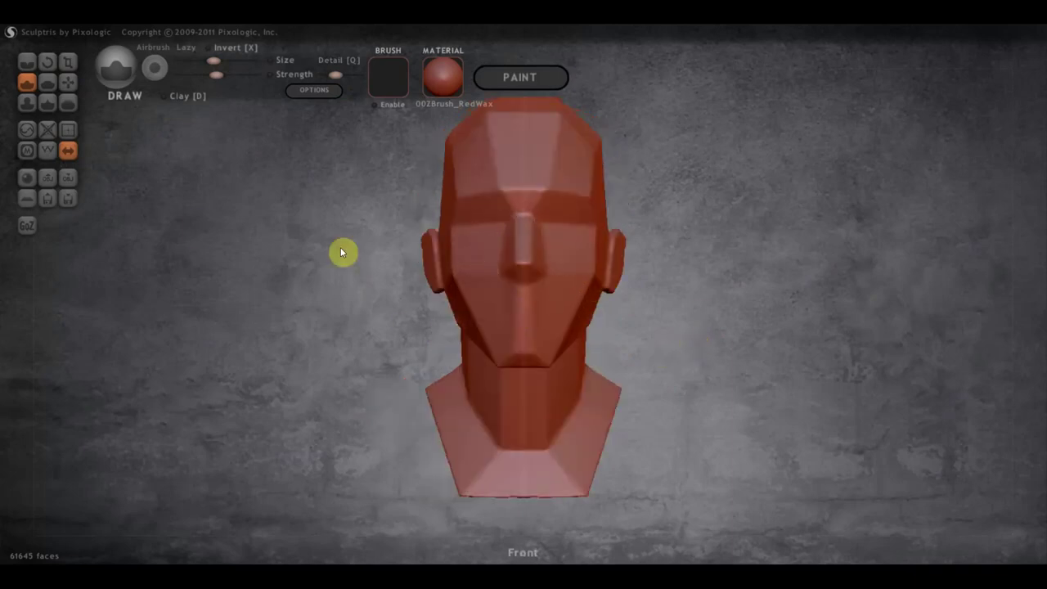
drag(595, 254, 599, 193)
drag(666, 283, 818, 300)
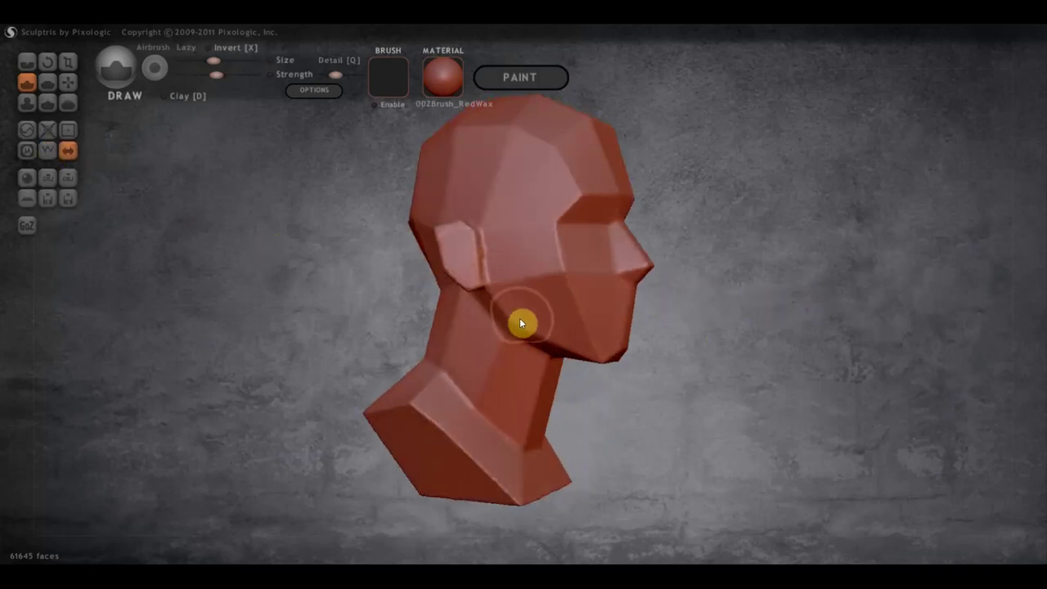
click(68, 82)
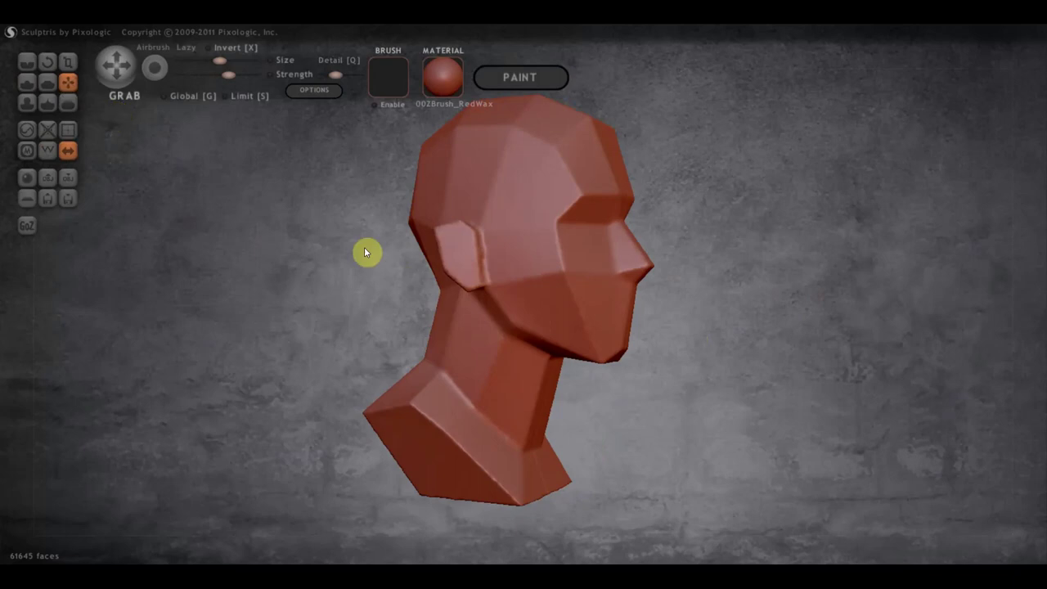
Step: Bulge the lower cheeks and jaw outward with Grab, undoing a trial chin pull
drag(512, 314, 501, 337)
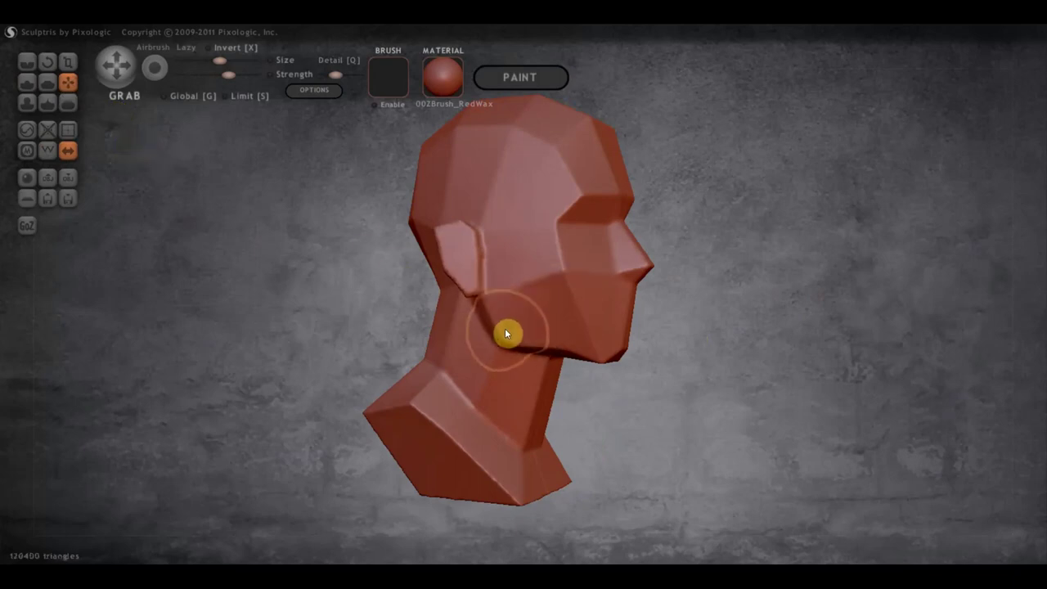
drag(613, 357, 625, 384)
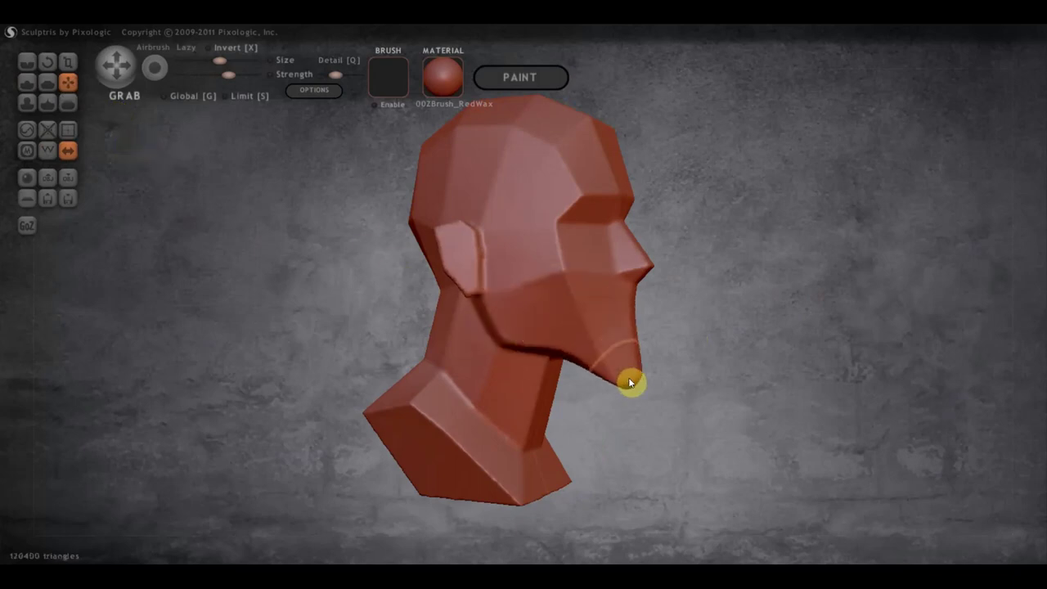
key(ctrl+z)
key(ctrl+z)
key(ctrl+z)
mouse_move(689, 355)
mouse_down()
mouse_move(640, 373)
mouse_move(560, 364)
mouse_up()
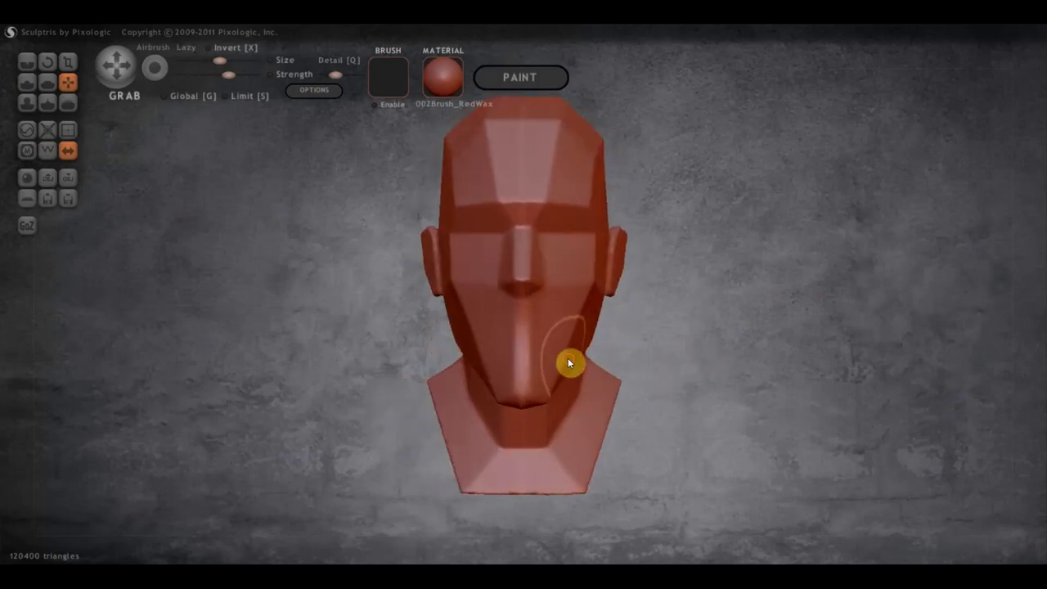
drag(589, 331, 604, 332)
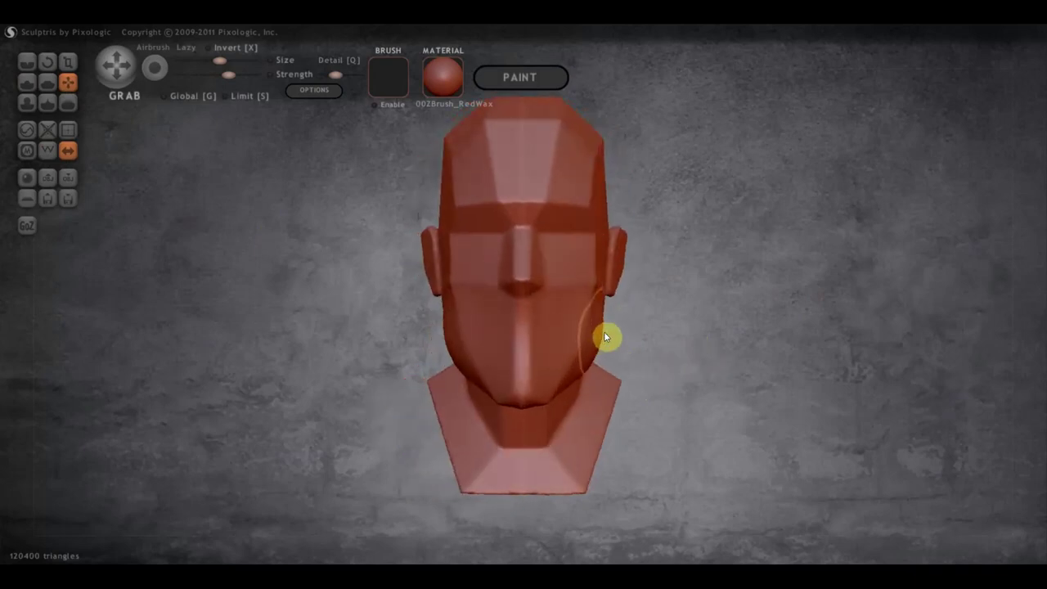
mouse_move(565, 386)
mouse_down()
mouse_move(598, 390)
mouse_move(657, 341)
mouse_move(547, 327)
mouse_move(561, 337)
mouse_move(522, 350)
mouse_move(788, 314)
mouse_move(805, 323)
mouse_up()
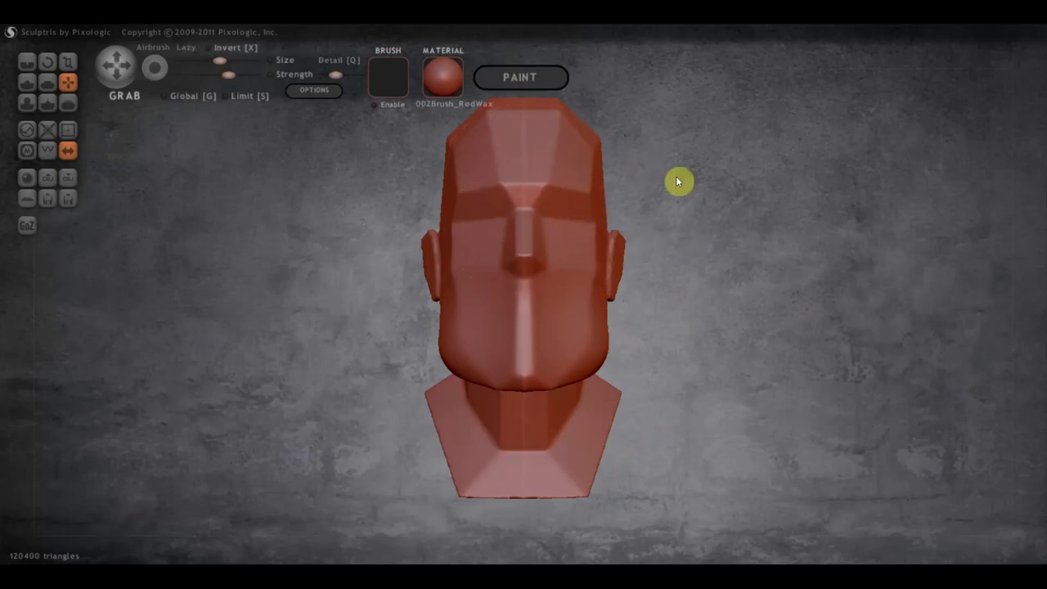
Step: Reshape the forehead and pull in the back of the skull, then select Flatten
alt+drag(676, 176, 698, 196)
scroll(471, 230, down, 2)
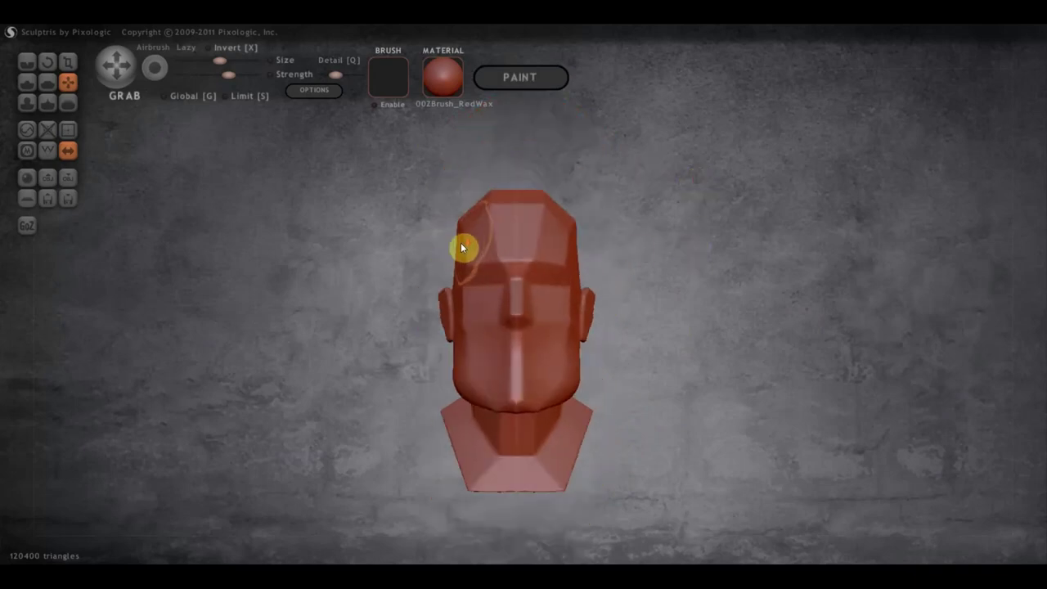
scroll(460, 242, down, 1)
drag(469, 256, 497, 266)
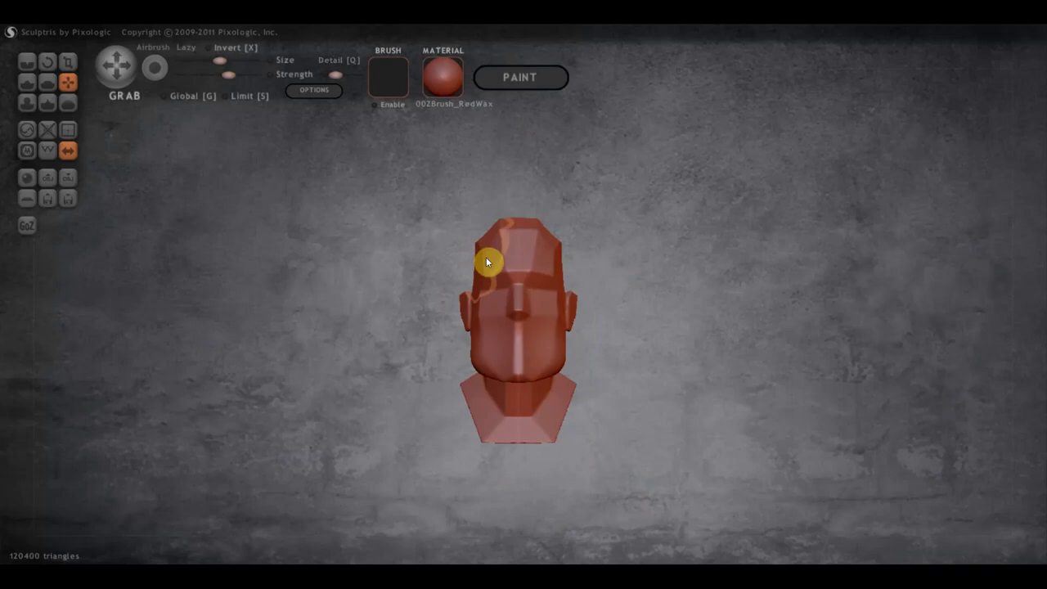
drag(638, 248, 791, 242)
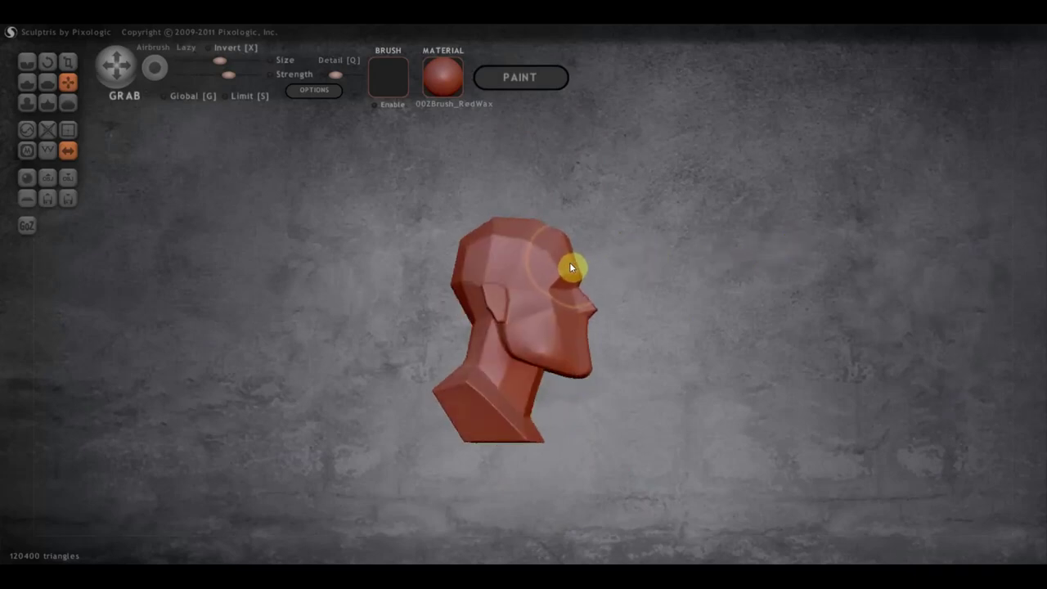
drag(458, 278, 494, 279)
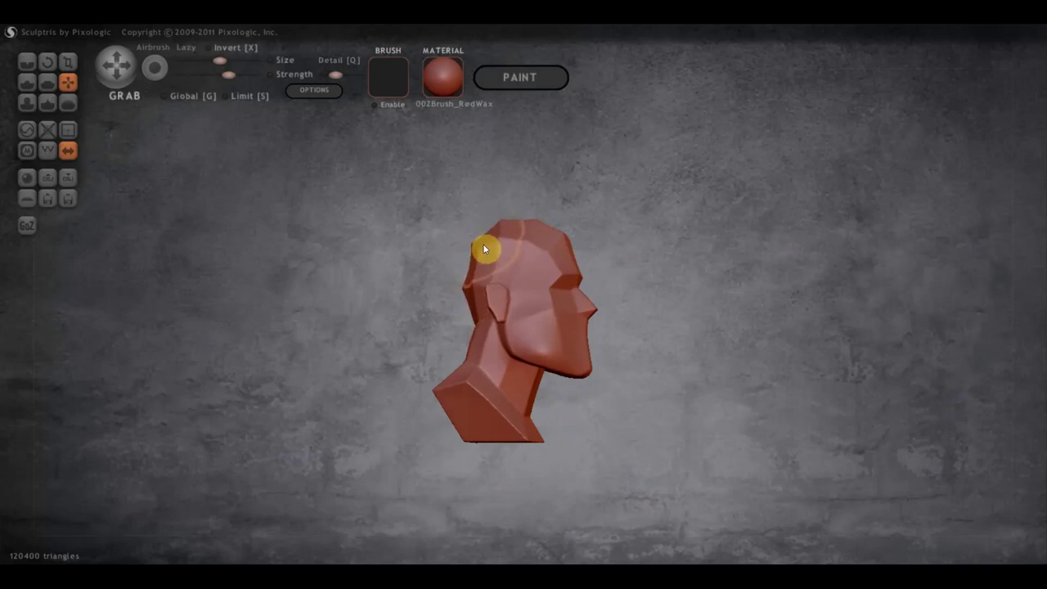
right_drag(478, 341, 621, 284)
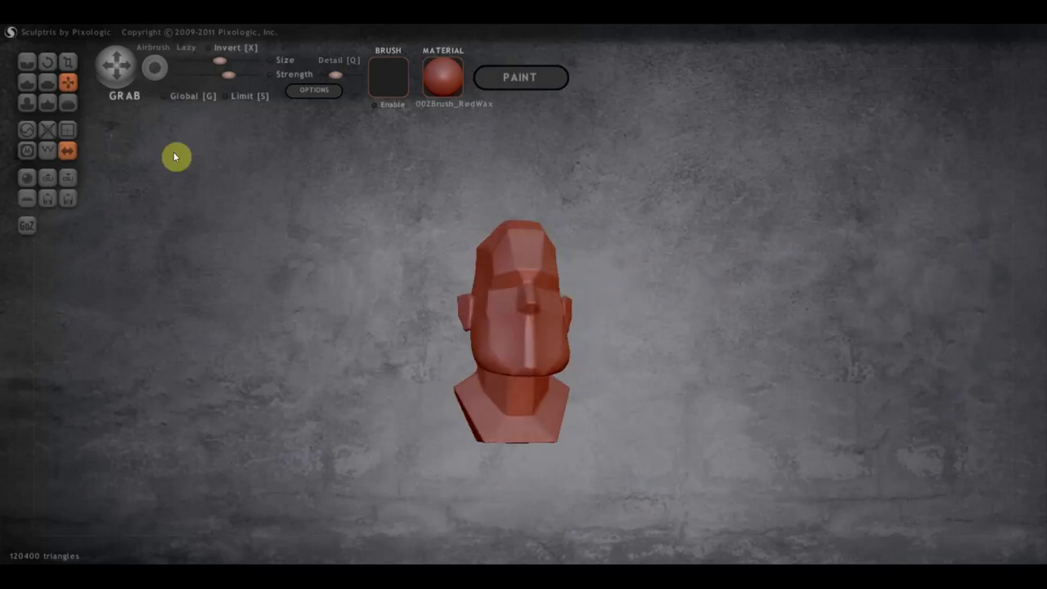
click(47, 82)
scroll(464, 226, up, 2)
scroll(491, 233, up, 2)
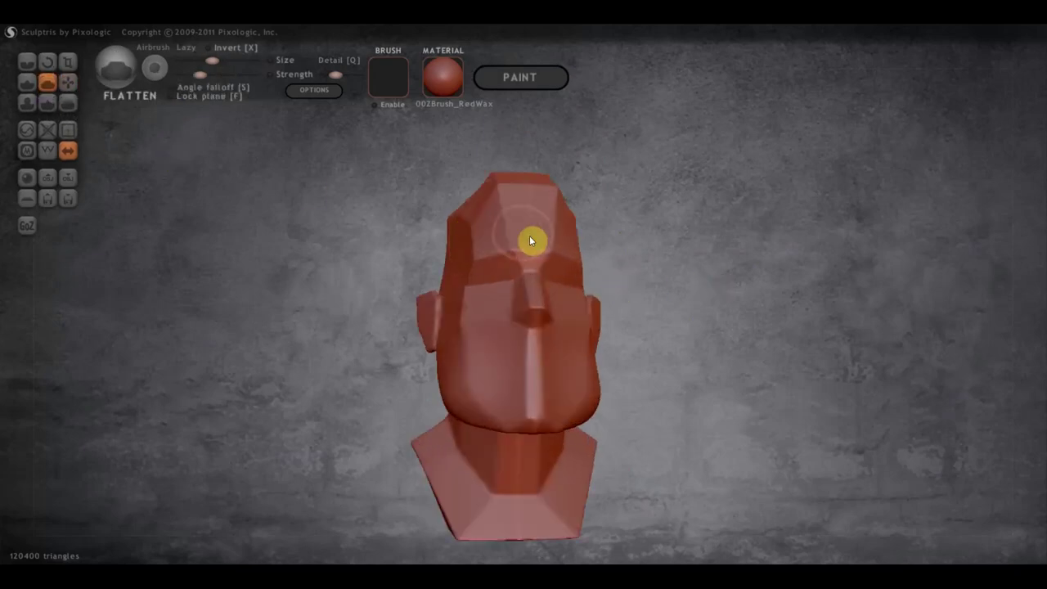
Step: Flatten the forehead facets and the top of the skull
right_drag(533, 238, 532, 250)
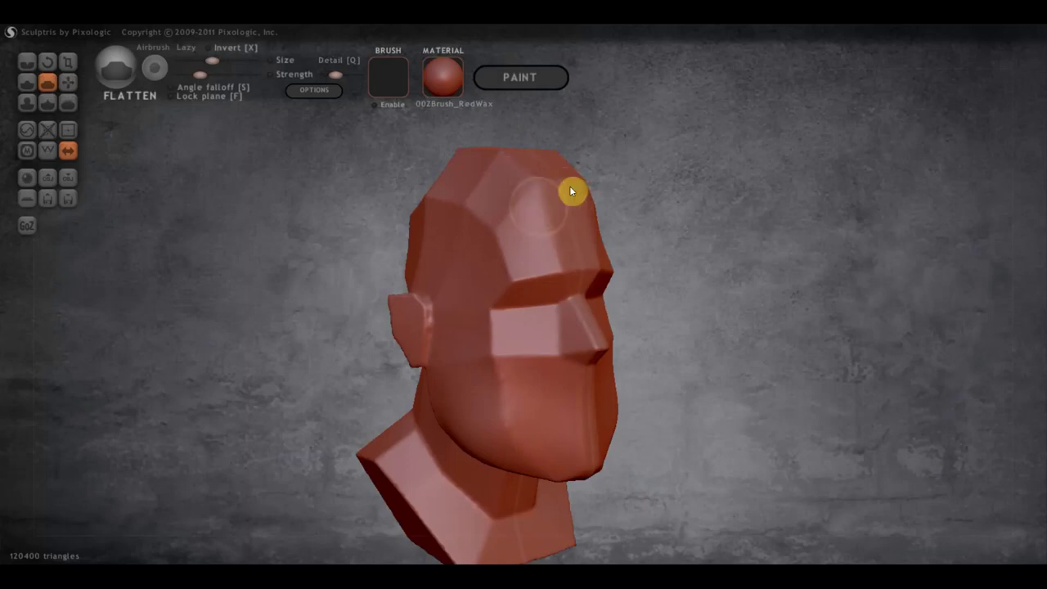
mouse_move(521, 180)
mouse_down()
mouse_move(544, 185)
mouse_move(496, 220)
mouse_move(509, 248)
mouse_move(556, 214)
mouse_up()
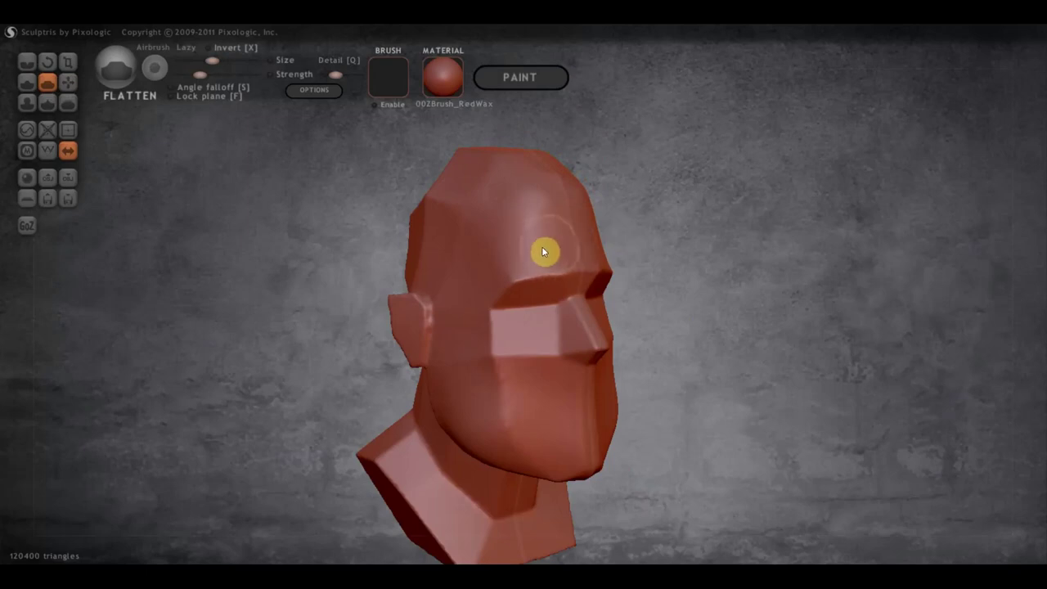
drag(630, 223, 777, 234)
mouse_move(538, 221)
mouse_down()
mouse_move(474, 243)
mouse_move(495, 194)
mouse_move(478, 168)
mouse_move(545, 161)
mouse_move(479, 166)
mouse_move(589, 169)
mouse_move(467, 262)
mouse_move(573, 224)
mouse_move(512, 213)
mouse_move(442, 255)
mouse_move(465, 229)
mouse_move(422, 215)
mouse_move(398, 237)
mouse_up()
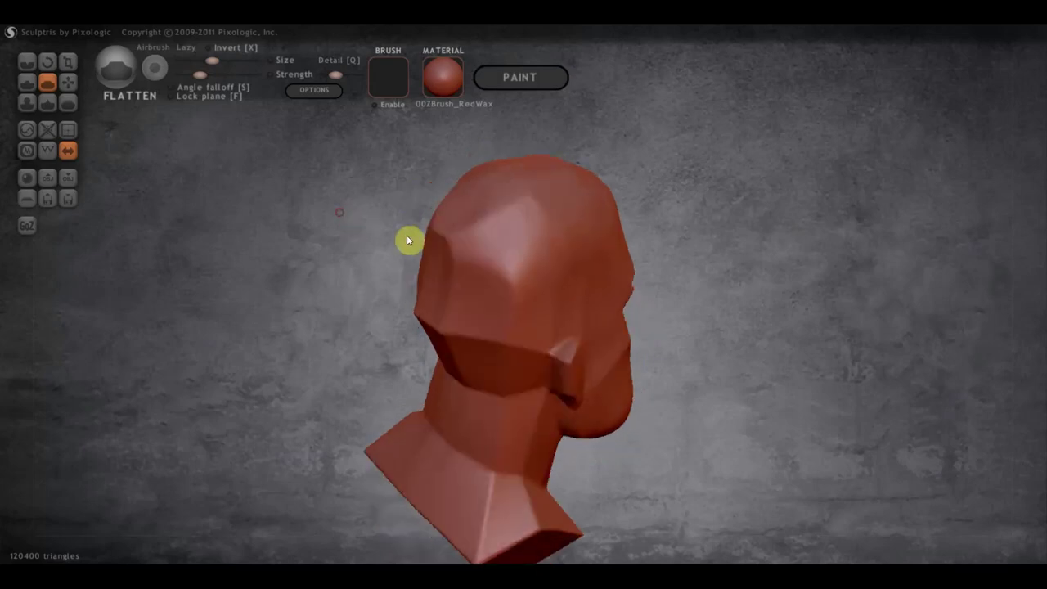
mouse_move(483, 211)
mouse_down()
mouse_move(469, 243)
mouse_move(512, 194)
mouse_move(509, 338)
mouse_move(428, 318)
mouse_move(451, 256)
mouse_move(515, 288)
mouse_move(486, 256)
mouse_move(523, 208)
mouse_move(517, 184)
mouse_up()
Step: Flatten the back and side of the skull into rounder planes
mouse_move(442, 193)
mouse_down()
mouse_move(526, 250)
mouse_move(535, 285)
mouse_move(496, 269)
mouse_up()
mouse_move(496, 269)
right_down()
mouse_move(682, 272)
mouse_move(543, 256)
right_up()
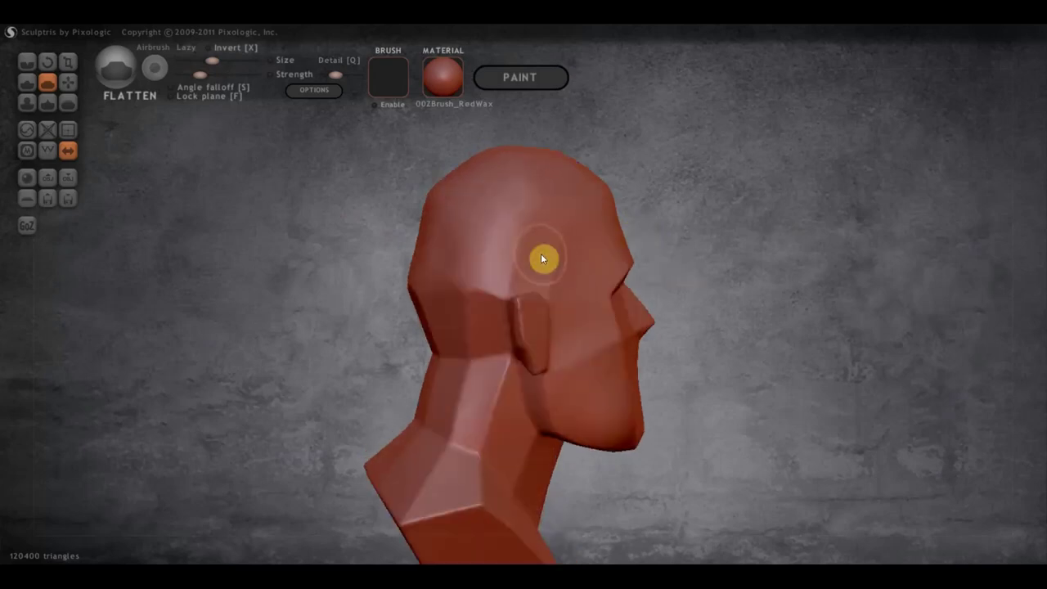
drag(558, 250, 565, 275)
right_drag(649, 229, 735, 191)
mouse_move(538, 264)
mouse_down()
mouse_move(532, 294)
mouse_move(463, 294)
mouse_move(474, 287)
mouse_move(458, 270)
mouse_move(491, 264)
mouse_move(531, 287)
mouse_move(523, 406)
mouse_move(540, 283)
mouse_move(501, 280)
mouse_move(467, 247)
mouse_move(526, 245)
mouse_move(496, 220)
mouse_move(551, 234)
mouse_up()
Step: Flatten the neck below the ear and smooth the cheek toward the ear
drag(655, 391, 707, 394)
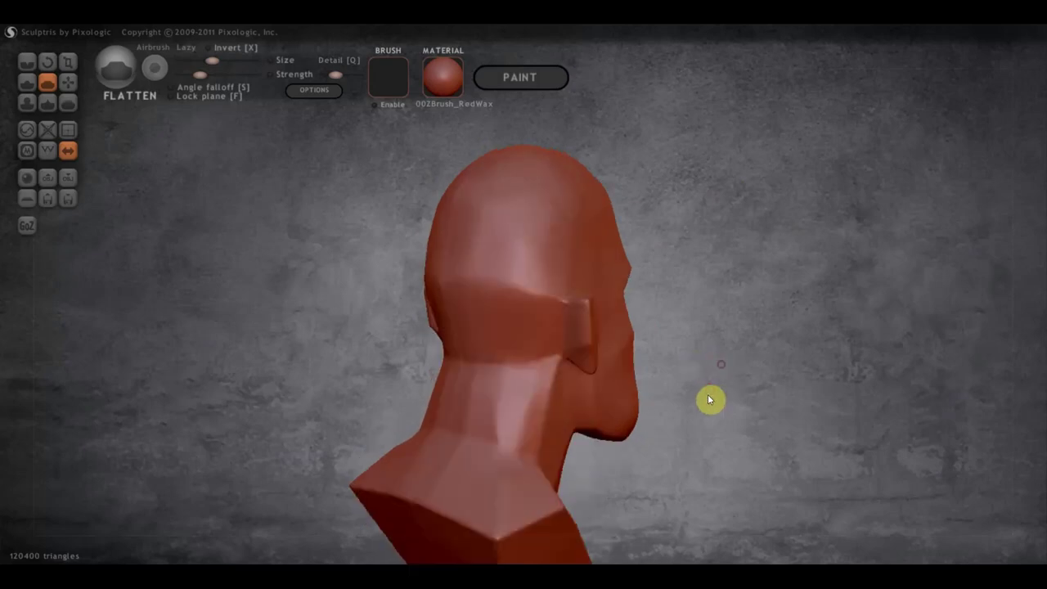
mouse_move(463, 417)
mouse_down()
mouse_move(460, 385)
mouse_move(518, 458)
mouse_move(532, 437)
mouse_move(487, 455)
mouse_up()
mouse_move(486, 453)
right_down()
mouse_move(652, 425)
mouse_move(484, 445)
right_up()
mouse_move(475, 436)
mouse_down()
mouse_move(446, 365)
mouse_move(450, 393)
mouse_move(528, 361)
mouse_move(597, 404)
mouse_move(526, 376)
mouse_move(577, 414)
mouse_move(551, 365)
mouse_move(593, 384)
mouse_up()
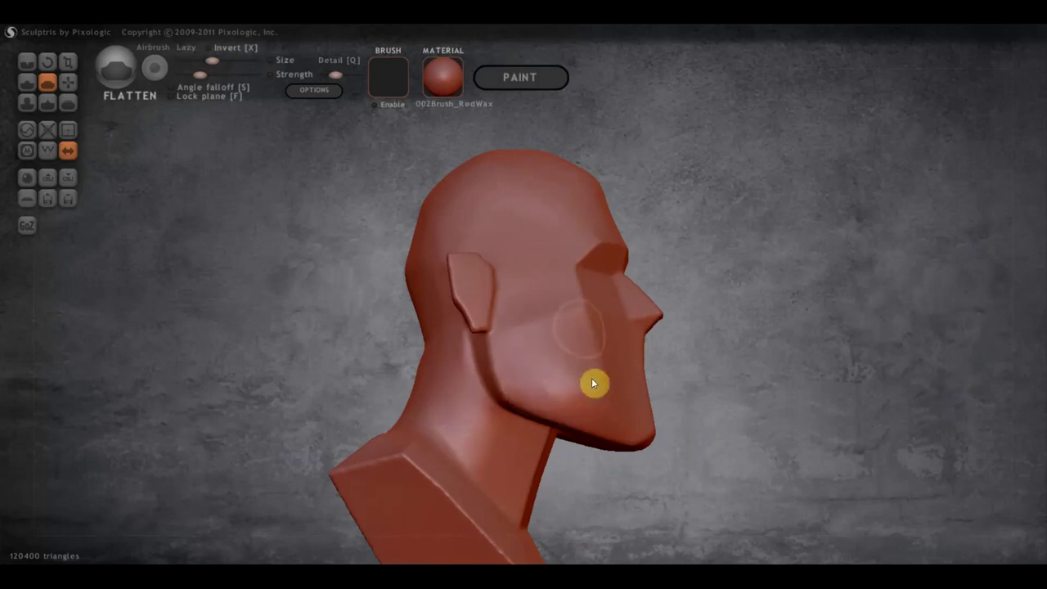
mouse_move(589, 338)
mouse_down()
mouse_move(591, 310)
mouse_move(568, 318)
mouse_move(551, 301)
mouse_move(531, 328)
mouse_move(551, 381)
mouse_move(602, 414)
mouse_move(568, 379)
mouse_move(602, 374)
mouse_up()
Step: Smooth the chin, lips and top-of-head ridge, then face the head front with Grab active
mouse_move(646, 401)
mouse_down()
mouse_move(712, 418)
mouse_move(628, 428)
mouse_move(612, 408)
mouse_up()
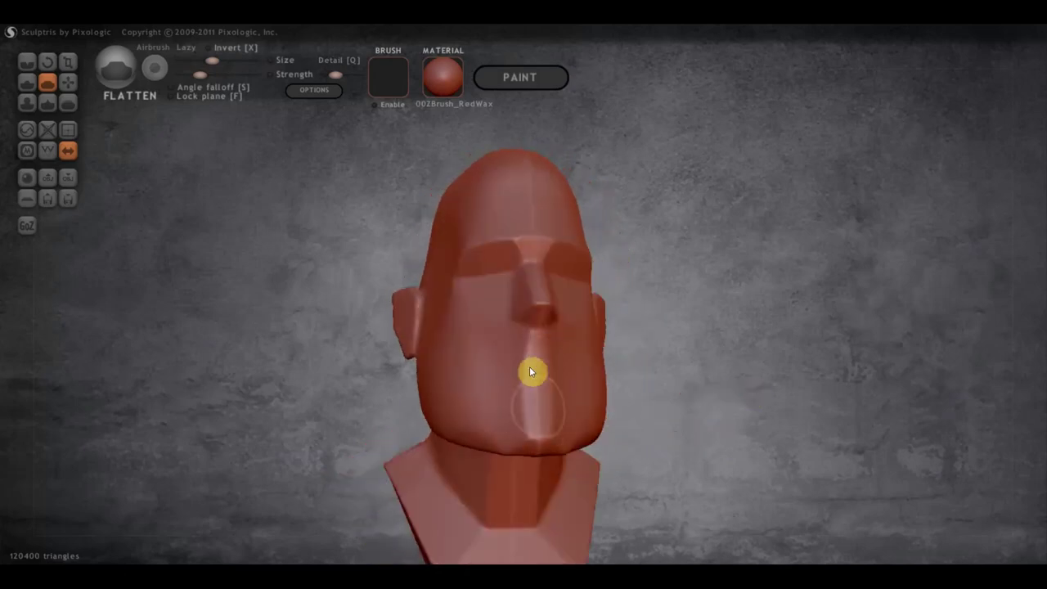
mouse_move(561, 439)
mouse_down()
mouse_move(481, 427)
mouse_move(512, 418)
mouse_move(602, 426)
mouse_move(672, 325)
mouse_up()
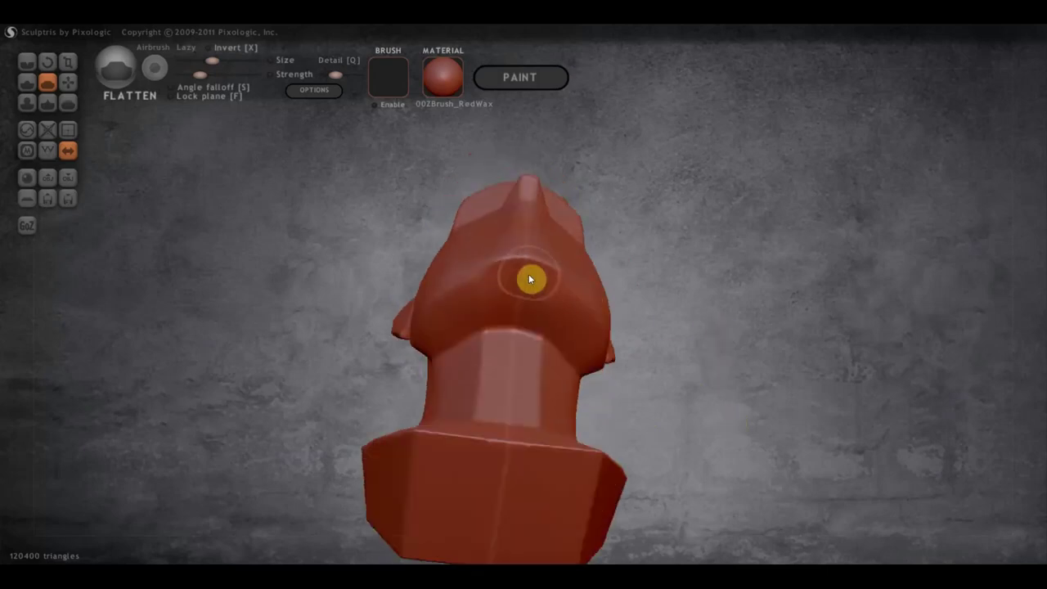
drag(541, 264, 493, 264)
drag(585, 264, 656, 369)
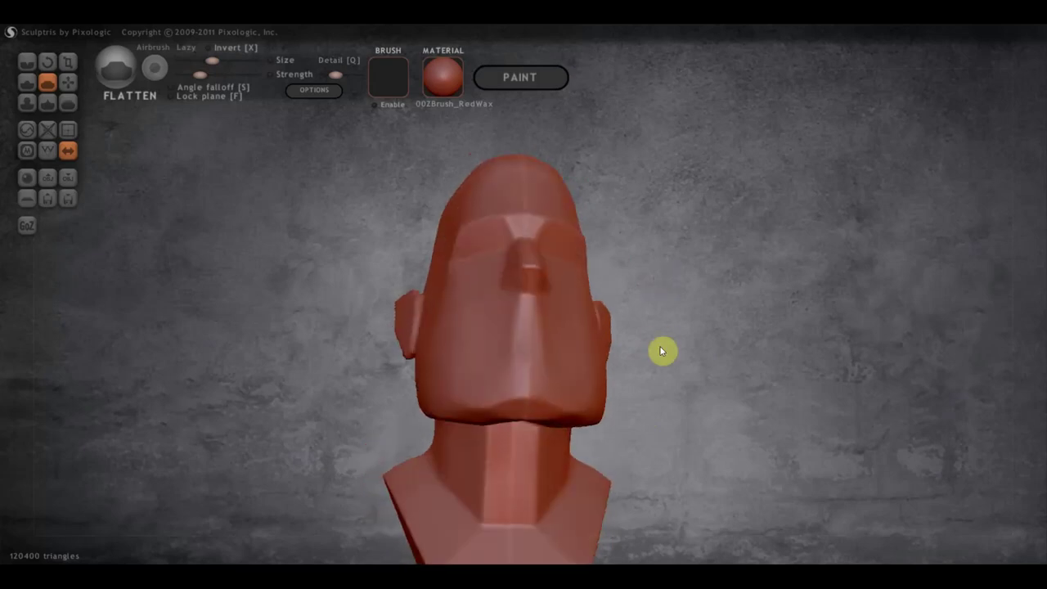
click(65, 82)
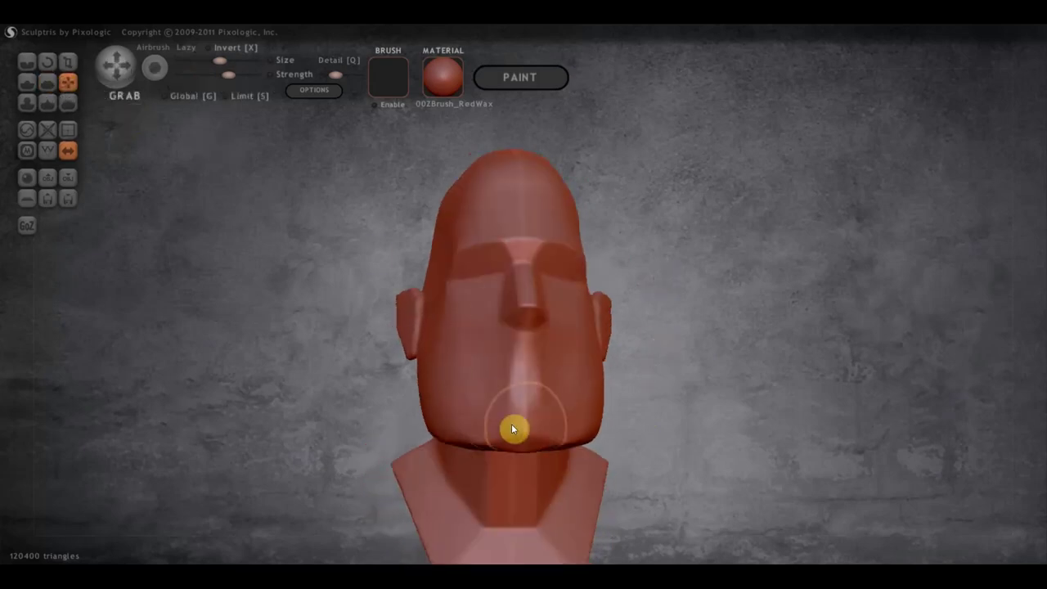
Step: Pull the ears inward and upward with Grab
scroll(425, 382, down, 2)
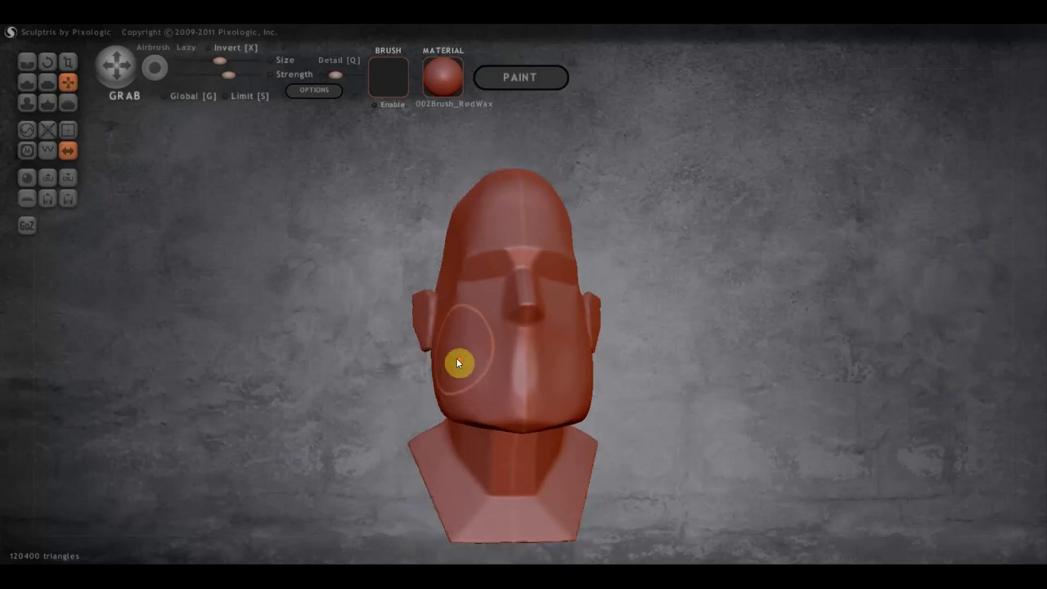
drag(621, 333, 698, 407)
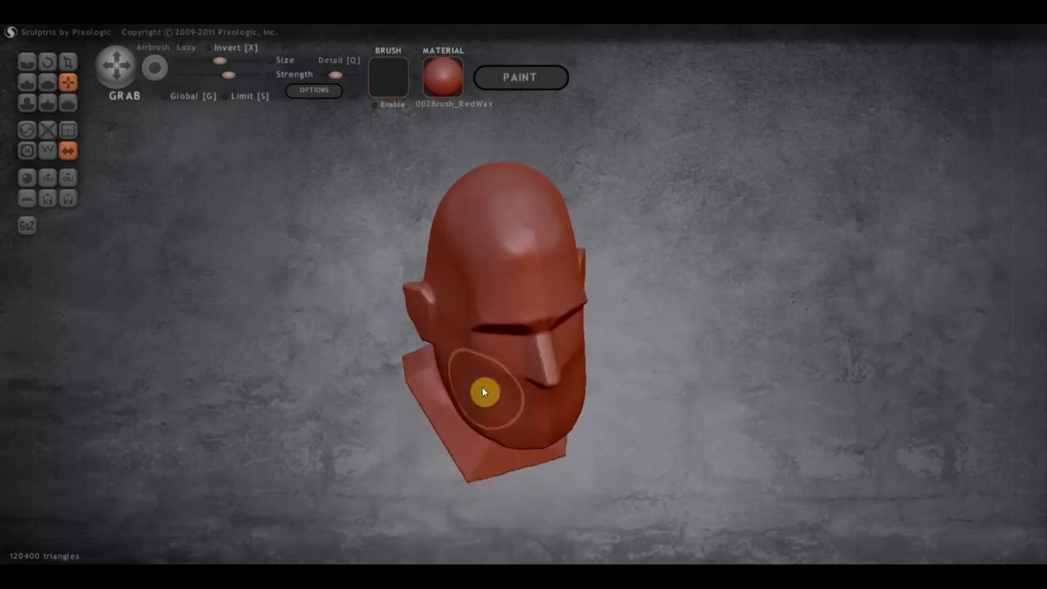
drag(701, 363, 678, 286)
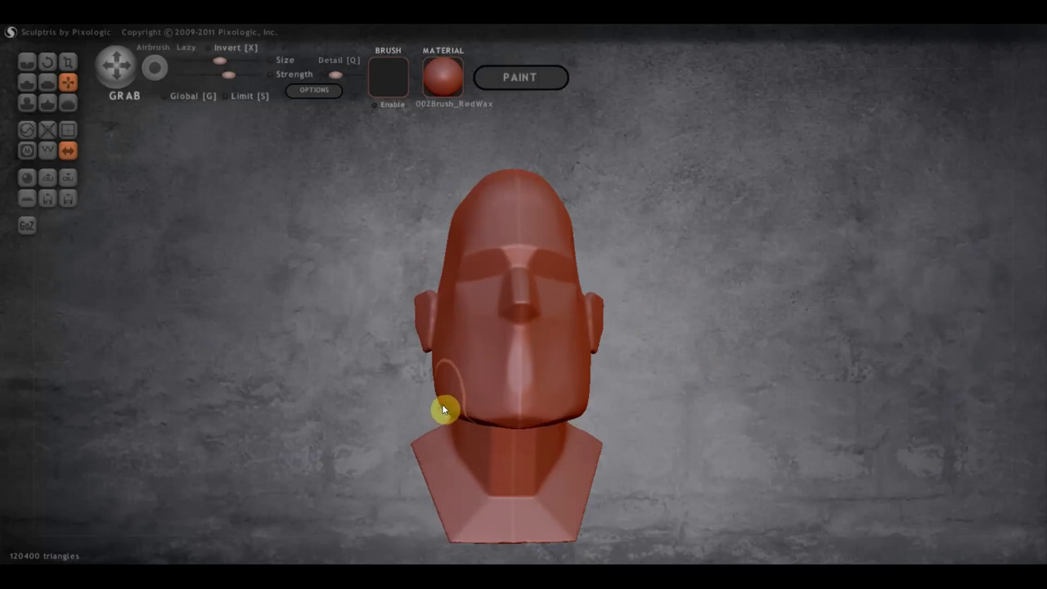
scroll(425, 335, down, 2)
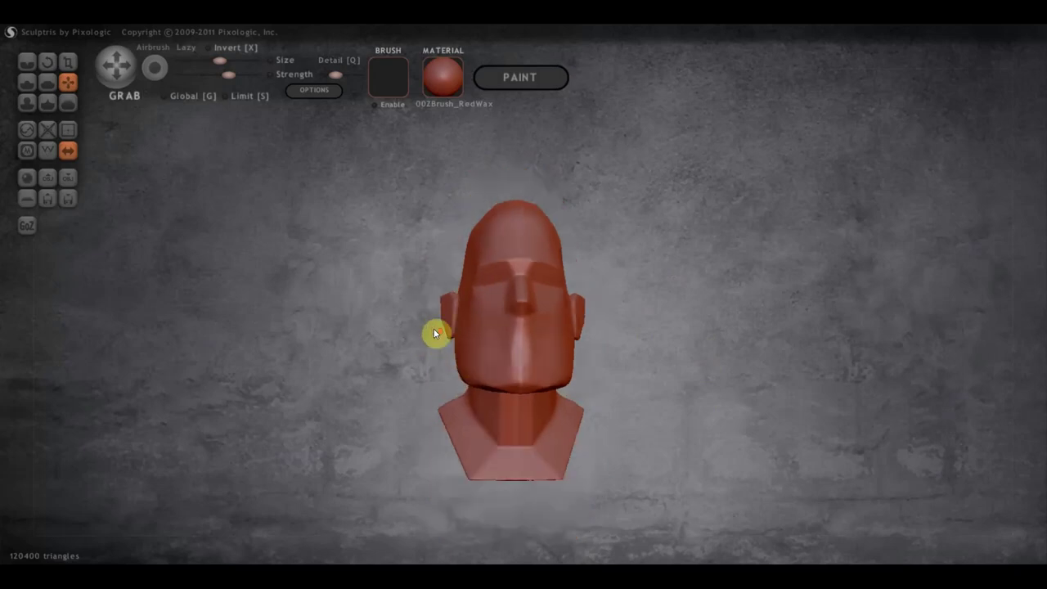
mouse_move(446, 325)
mouse_down()
mouse_move(457, 309)
mouse_move(458, 334)
mouse_up()
Step: Drag the chin and jaw down and outward into a heavier jaw, back in front view
drag(652, 316, 801, 323)
mouse_move(579, 387)
mouse_down()
mouse_move(696, 398)
mouse_move(649, 439)
mouse_up()
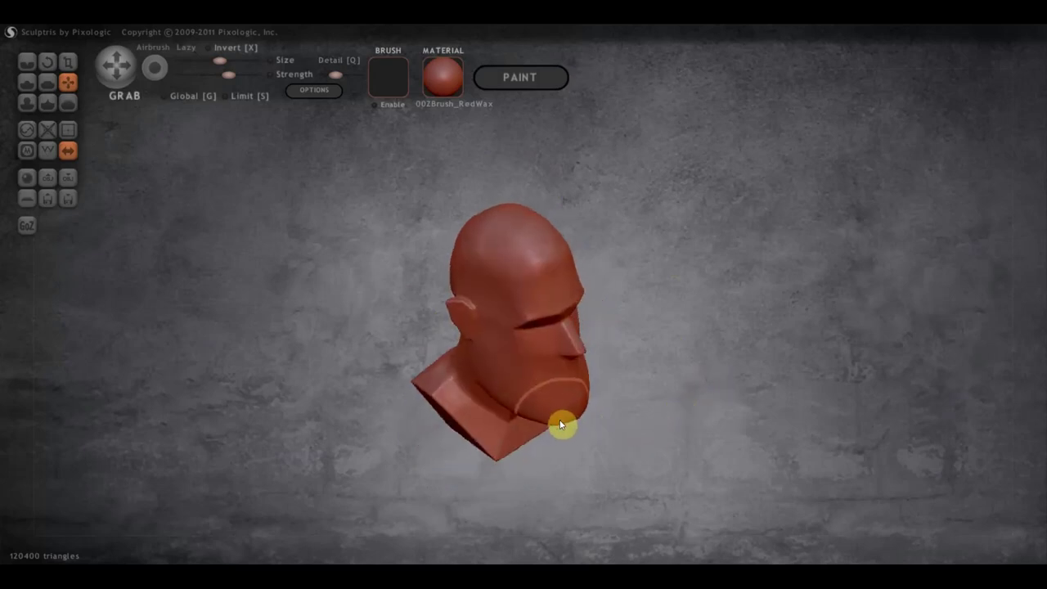
scroll(565, 419, up, 4)
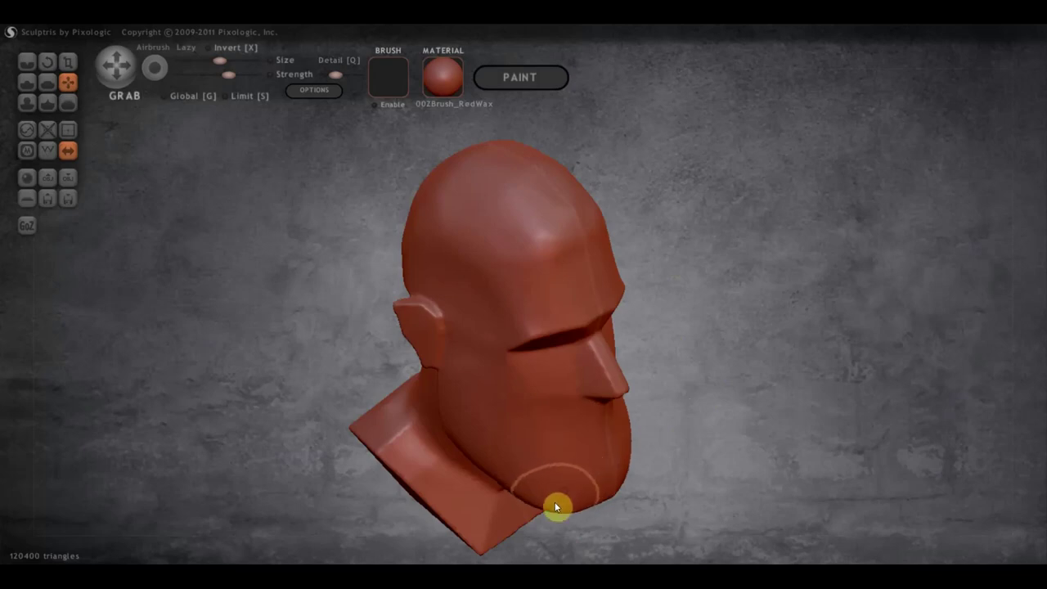
mouse_move(708, 426)
mouse_down()
mouse_move(687, 325)
mouse_move(732, 350)
mouse_up()
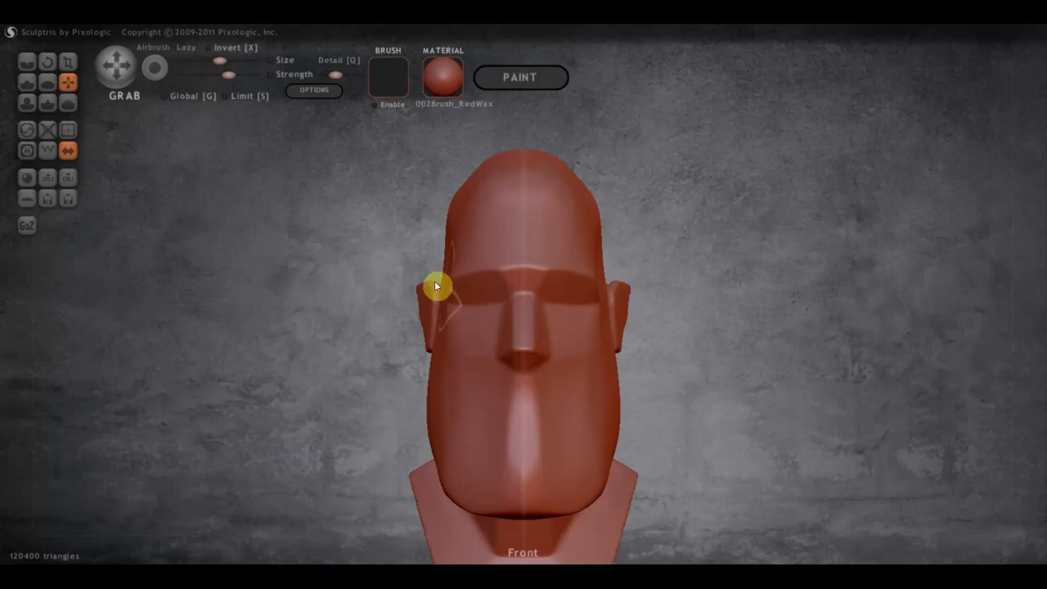
click(27, 82)
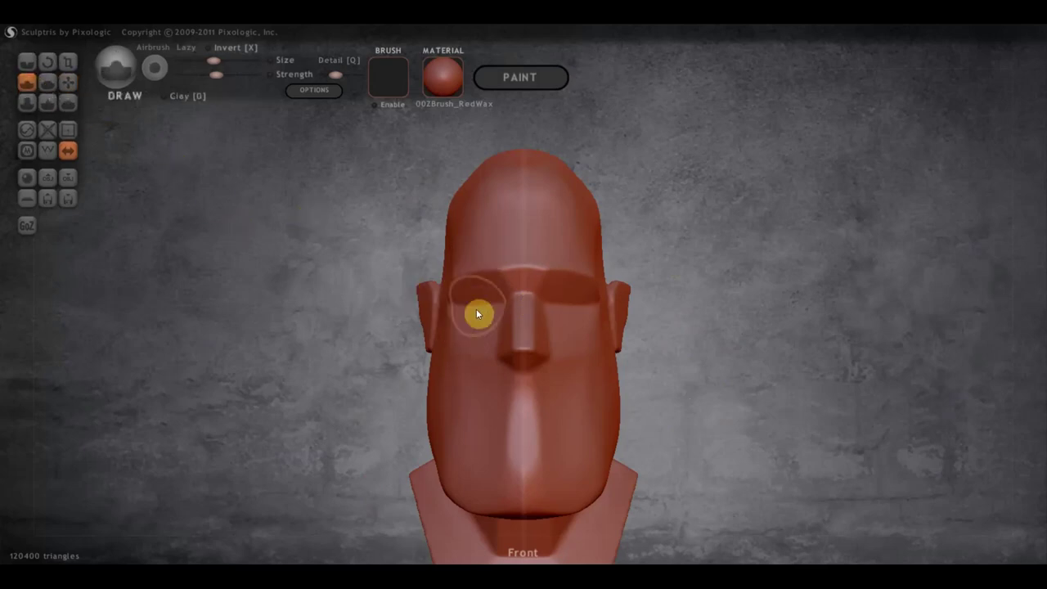
Step: Carve eye sockets with Clay on, forming upper eyelids and rounded eyeballs
scroll(471, 306, up, 2)
scroll(468, 307, up, 2)
drag(458, 314, 436, 328)
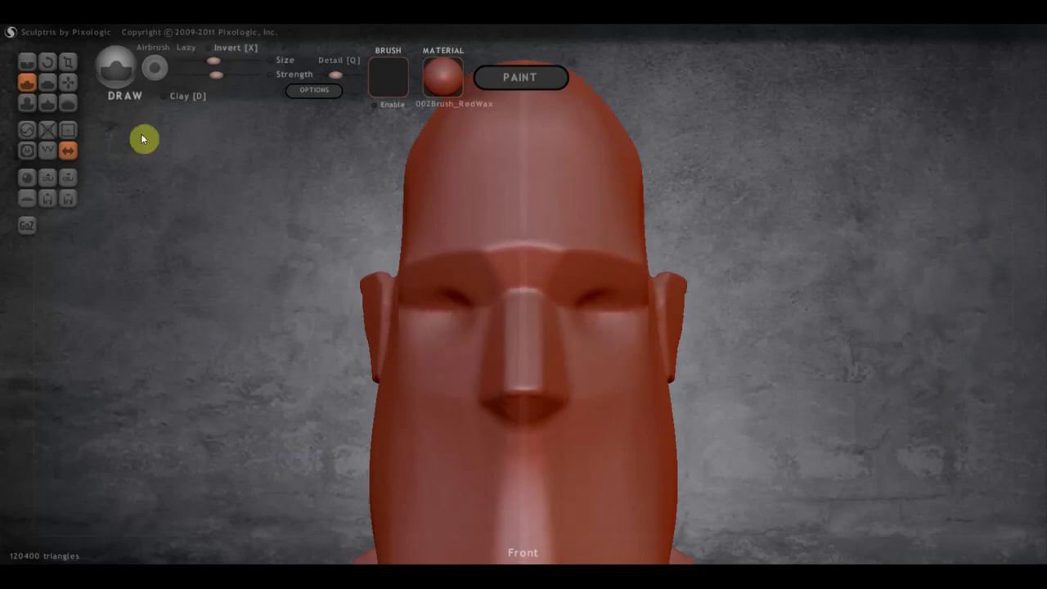
click(183, 96)
mouse_move(456, 311)
mouse_down()
mouse_move(469, 319)
mouse_move(459, 312)
mouse_move(442, 322)
mouse_up()
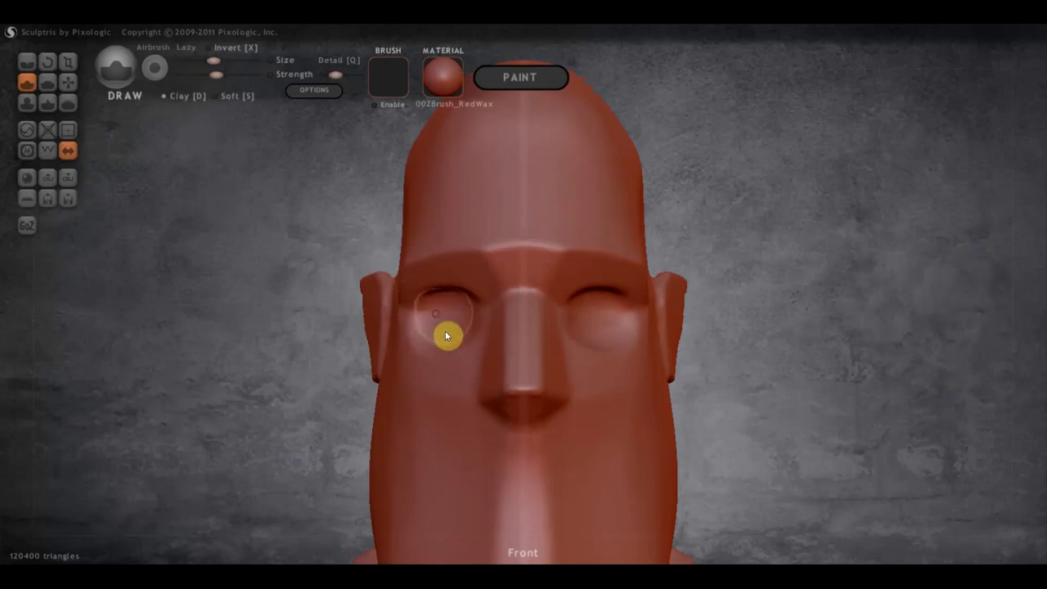
mouse_move(448, 325)
mouse_down()
mouse_move(455, 314)
mouse_move(463, 331)
mouse_move(460, 315)
mouse_up()
drag(703, 303, 742, 276)
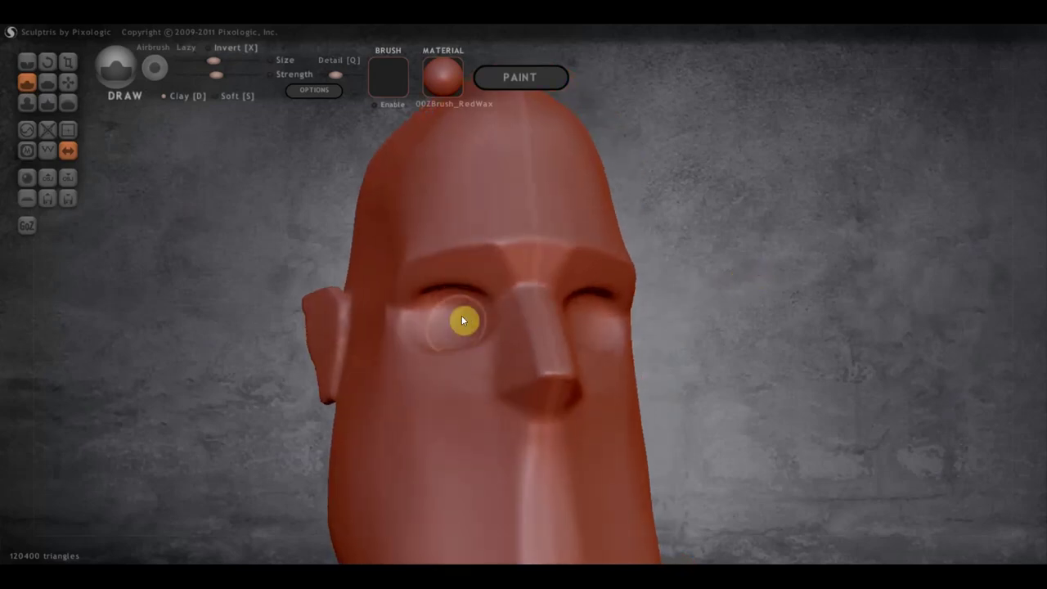
mouse_move(470, 328)
mouse_down()
mouse_move(437, 320)
mouse_move(476, 330)
mouse_up()
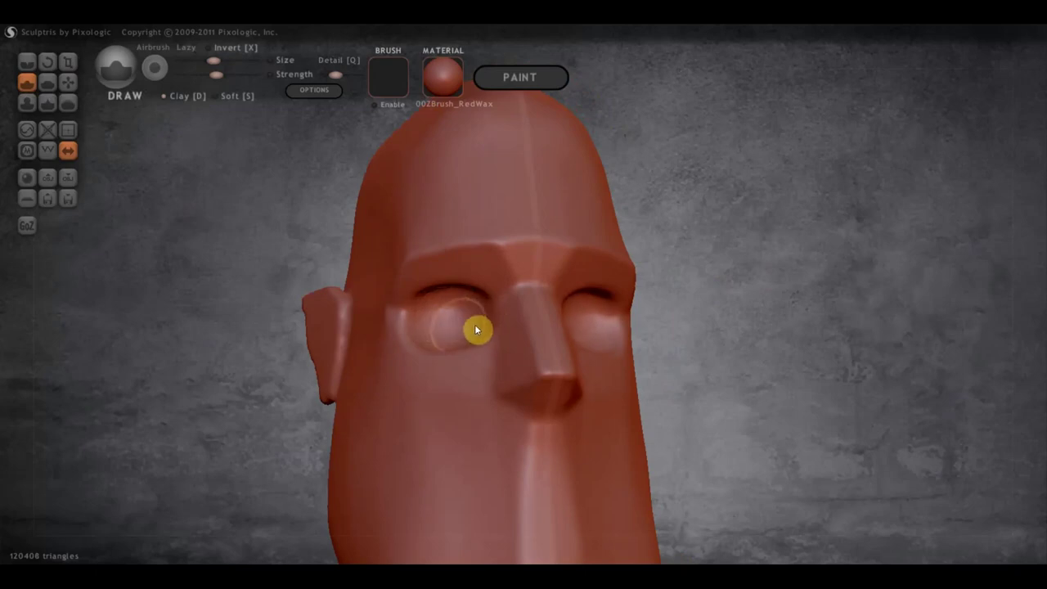
right_drag(471, 327, 628, 301)
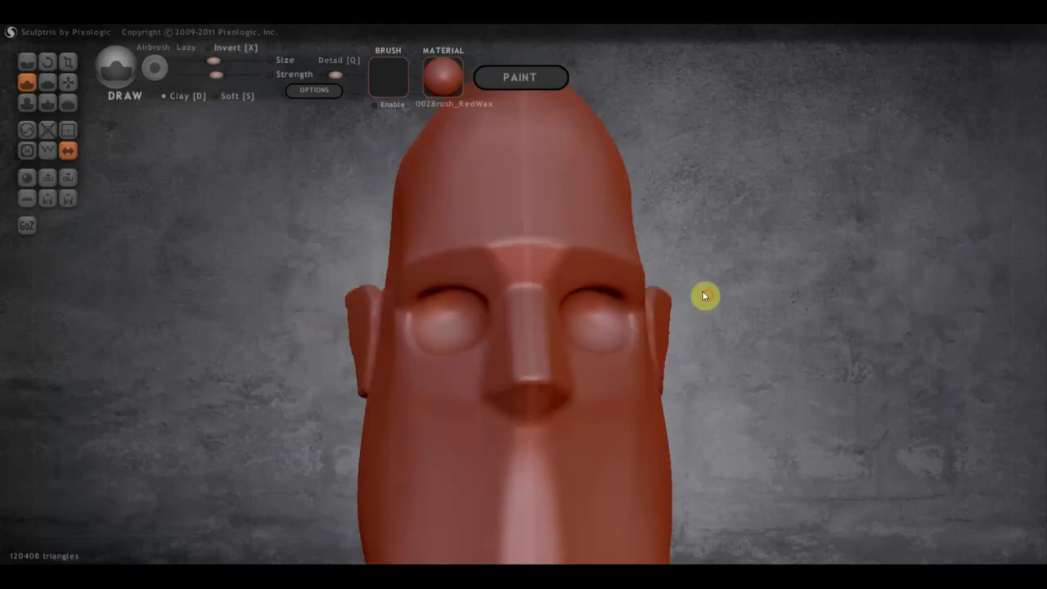
Step: Build up a mirrored brow ridge above the eyes
drag(525, 262, 493, 240)
click(166, 95)
mouse_move(490, 246)
mouse_down()
mouse_move(501, 269)
mouse_move(410, 264)
mouse_move(482, 265)
mouse_move(493, 251)
mouse_move(437, 237)
mouse_move(488, 238)
mouse_move(473, 266)
mouse_up()
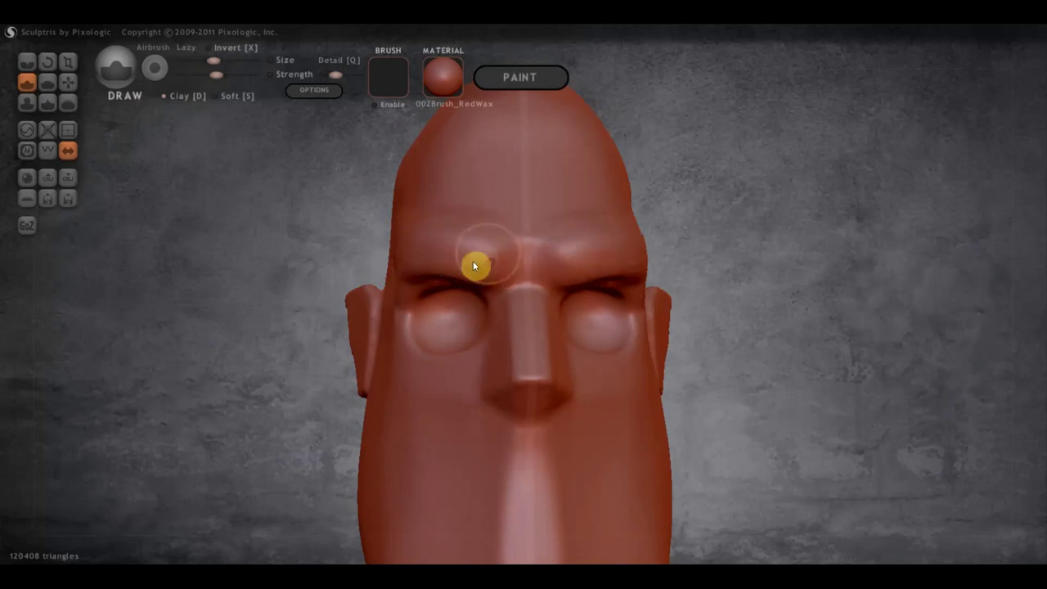
click(49, 83)
Step: Flatten the brow toward the left eye, then cut Crease lines along the brow above the eyes
mouse_move(434, 229)
mouse_down()
mouse_move(482, 251)
mouse_move(493, 278)
mouse_up()
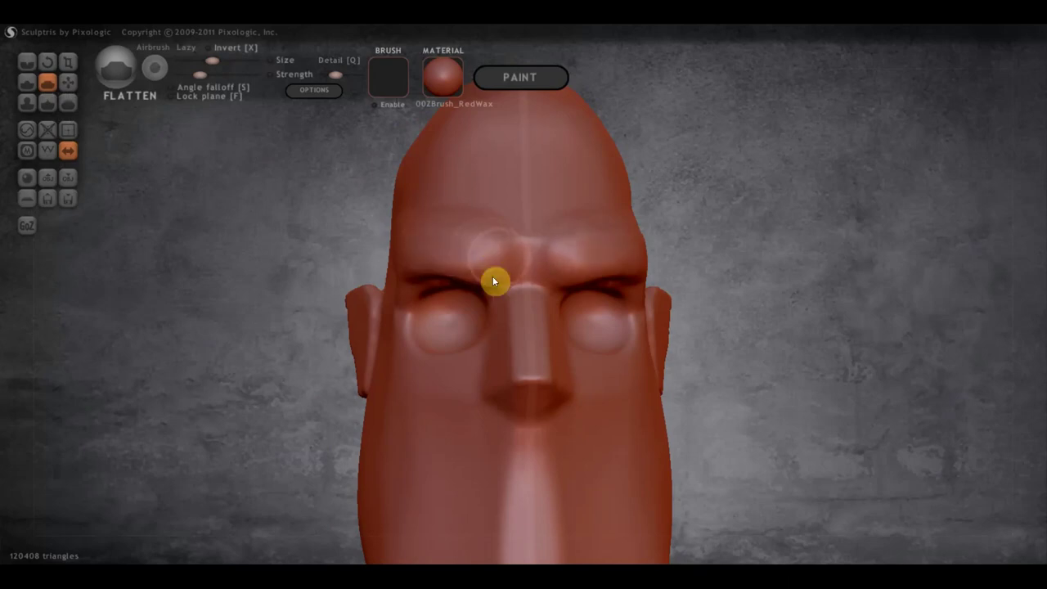
mouse_move(678, 257)
mouse_down()
mouse_move(548, 231)
mouse_move(502, 263)
mouse_move(422, 271)
mouse_up()
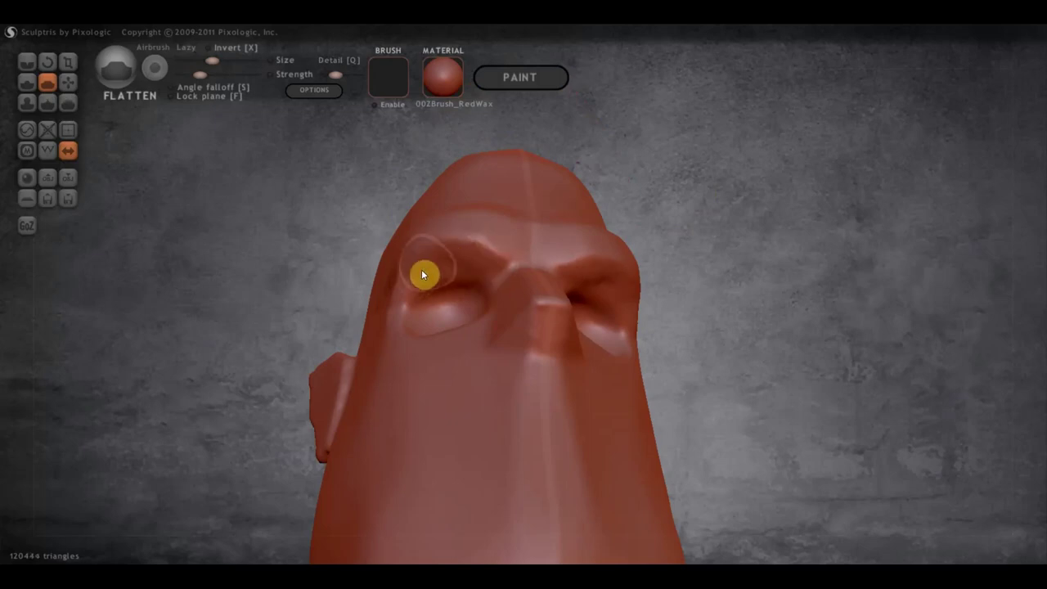
click(27, 64)
drag(337, 227, 480, 274)
mouse_move(525, 245)
mouse_down()
mouse_move(512, 271)
mouse_move(467, 243)
mouse_move(338, 255)
mouse_move(378, 242)
mouse_move(460, 257)
mouse_move(467, 243)
mouse_move(367, 273)
mouse_move(474, 248)
mouse_move(520, 253)
mouse_move(544, 222)
mouse_move(539, 202)
mouse_up()
mouse_move(538, 202)
right_down()
mouse_move(675, 215)
mouse_move(634, 270)
mouse_move(604, 259)
mouse_move(769, 239)
right_up()
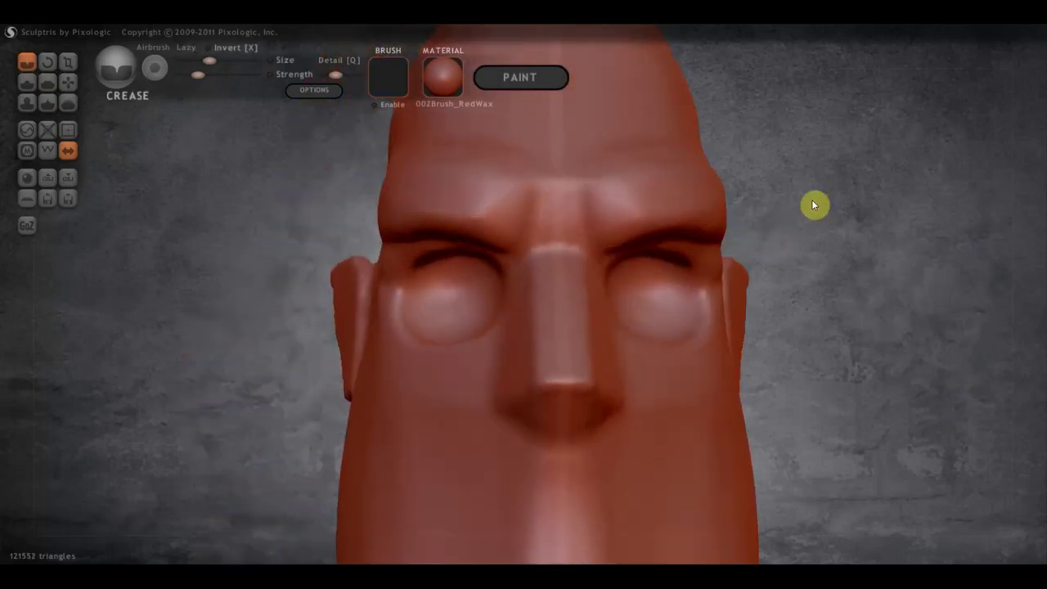
scroll(813, 205, down, 3)
scroll(810, 238, down, 4)
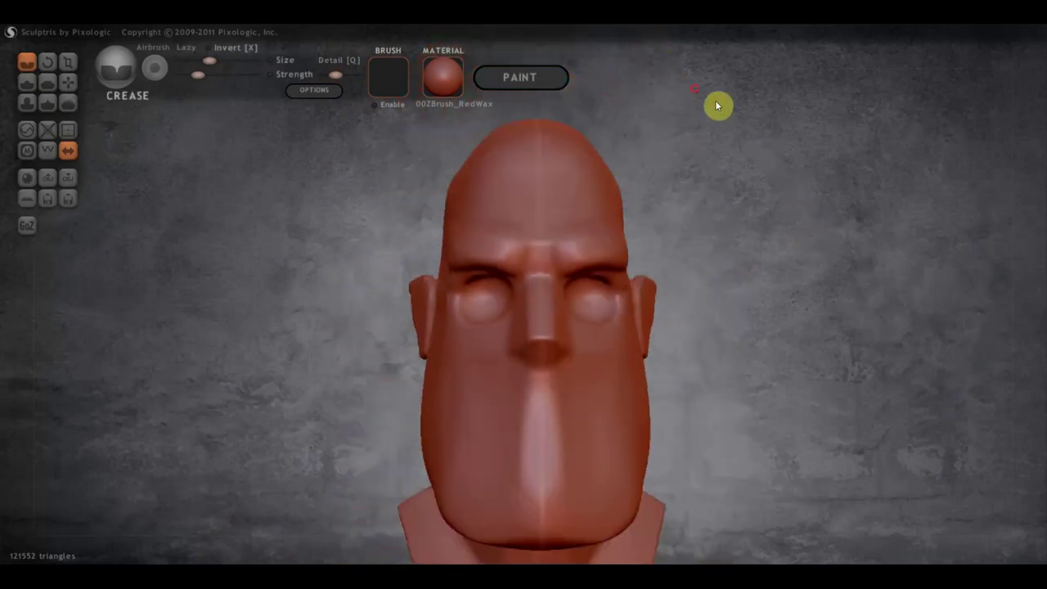
Step: Nudge the brow between the eyes slightly with Grab
click(70, 82)
drag(462, 241, 460, 249)
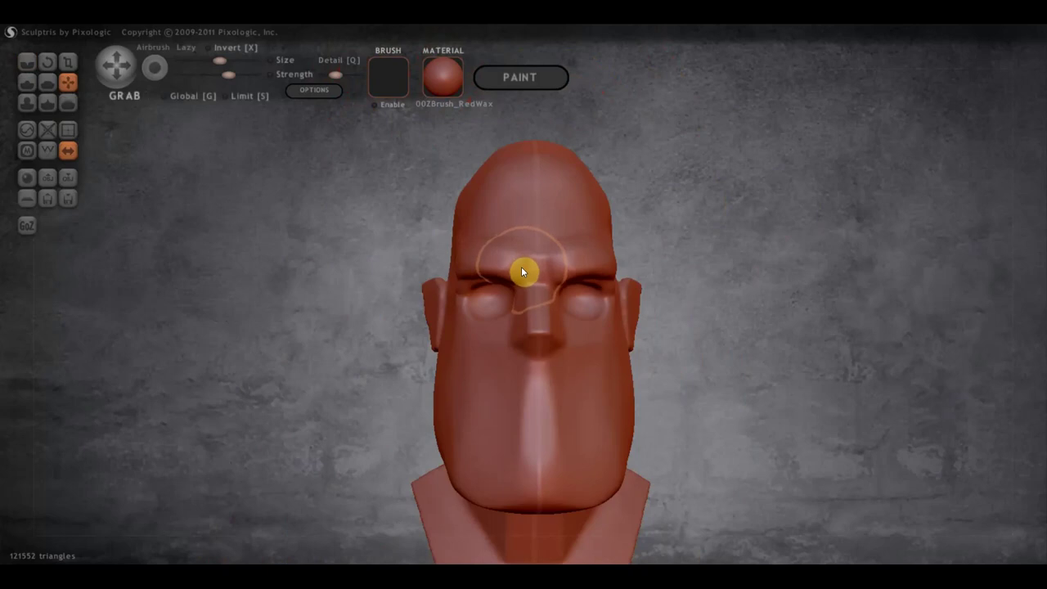
mouse_move(397, 306)
mouse_down()
mouse_move(375, 311)
mouse_move(701, 337)
mouse_up()
Step: Build rounded bulges on the cheeks under the eyes with Draw
click(27, 82)
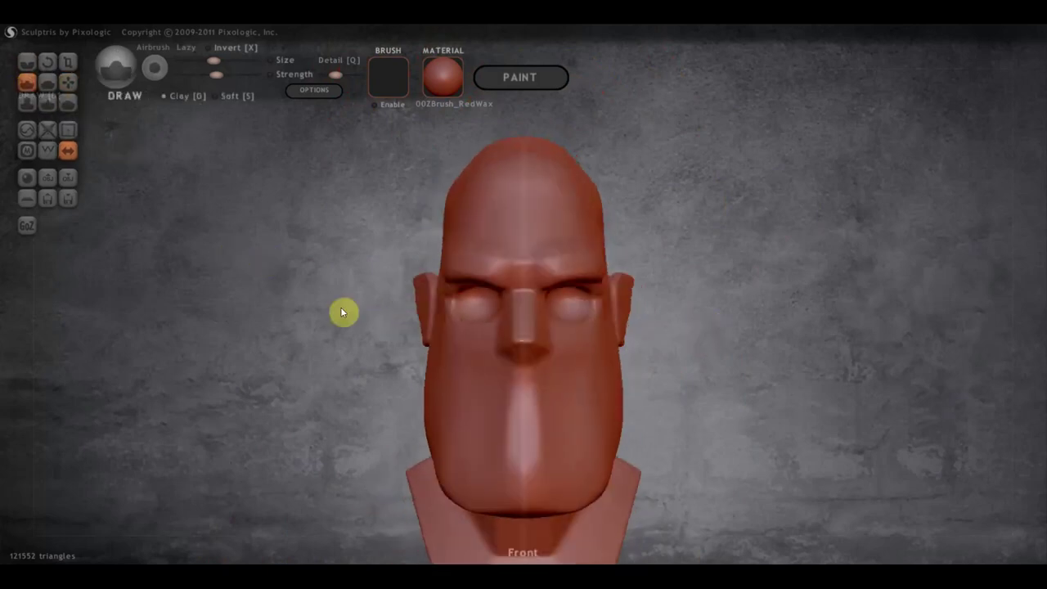
drag(340, 307, 390, 305)
mouse_move(488, 349)
right_down()
mouse_move(505, 352)
mouse_move(269, 275)
right_up()
mouse_move(411, 330)
mouse_down()
mouse_move(498, 381)
mouse_move(409, 325)
mouse_move(413, 353)
mouse_move(475, 394)
mouse_up()
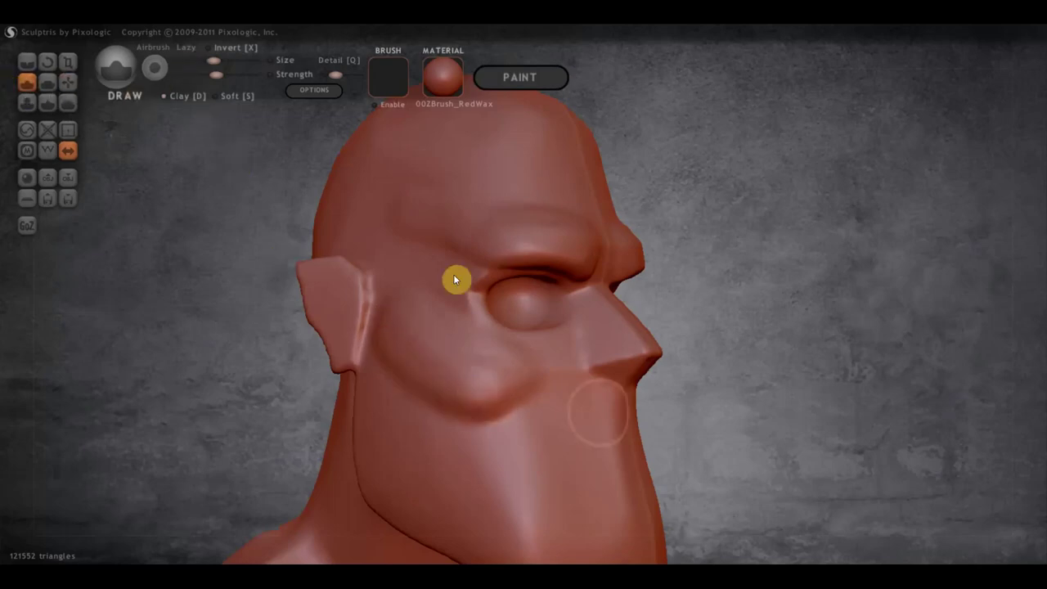
drag(490, 367, 505, 375)
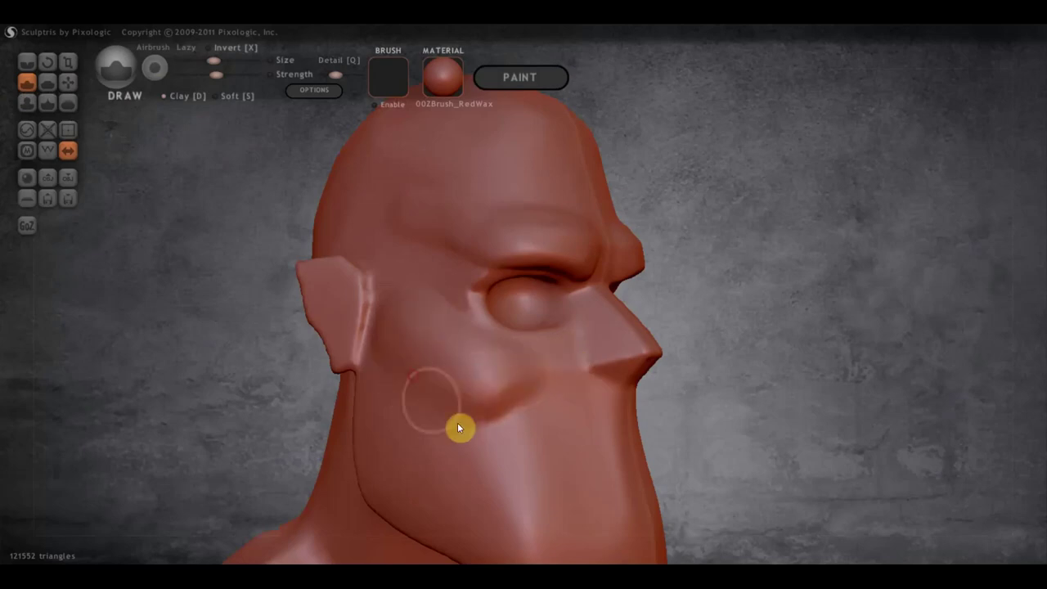
Step: Return to a zoomed-in front view and start shaping the mouth below the nose
mouse_move(535, 409)
right_down()
mouse_move(602, 420)
mouse_move(643, 442)
mouse_move(644, 417)
right_up()
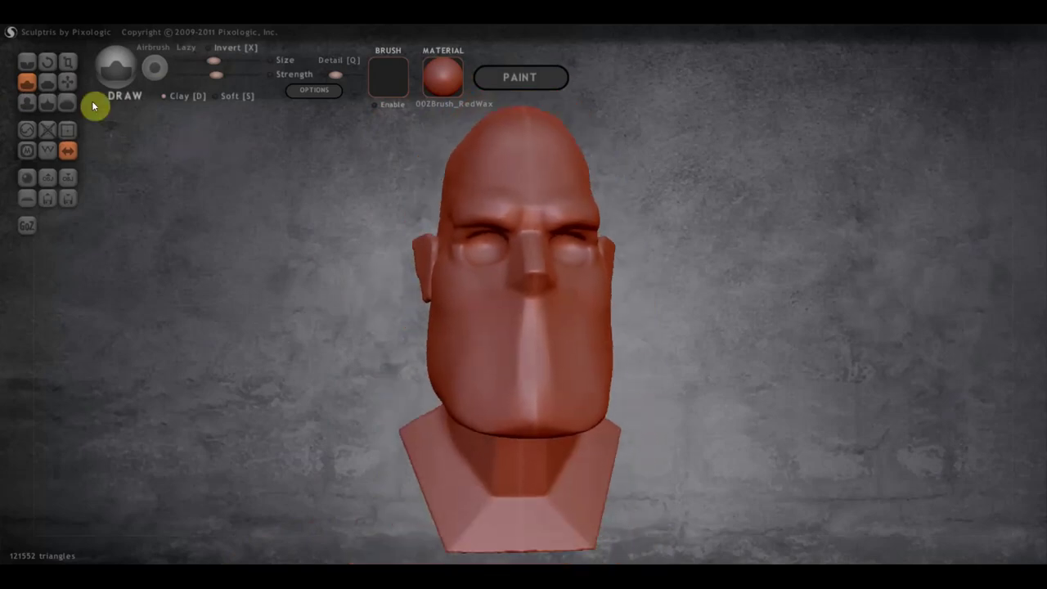
mouse_move(518, 325)
shift+right_down()
mouse_move(640, 314)
mouse_move(562, 360)
shift+right_up()
scroll(544, 365, up, 1)
scroll(512, 381, up, 1)
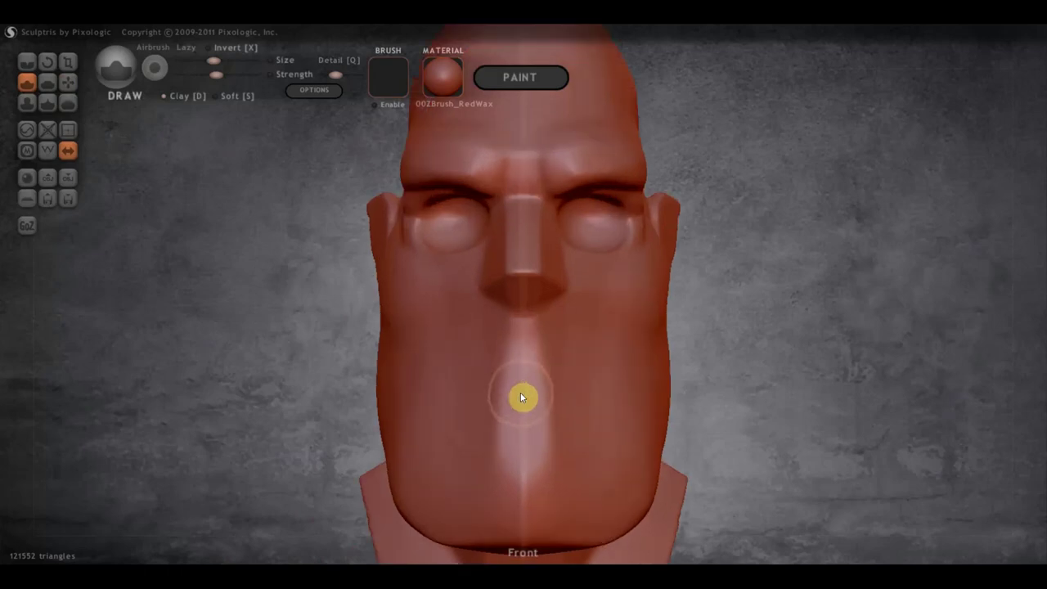
click(524, 368)
Step: With Clay off, deepen the mouth line and shape the upper and lower lips
drag(536, 405, 496, 403)
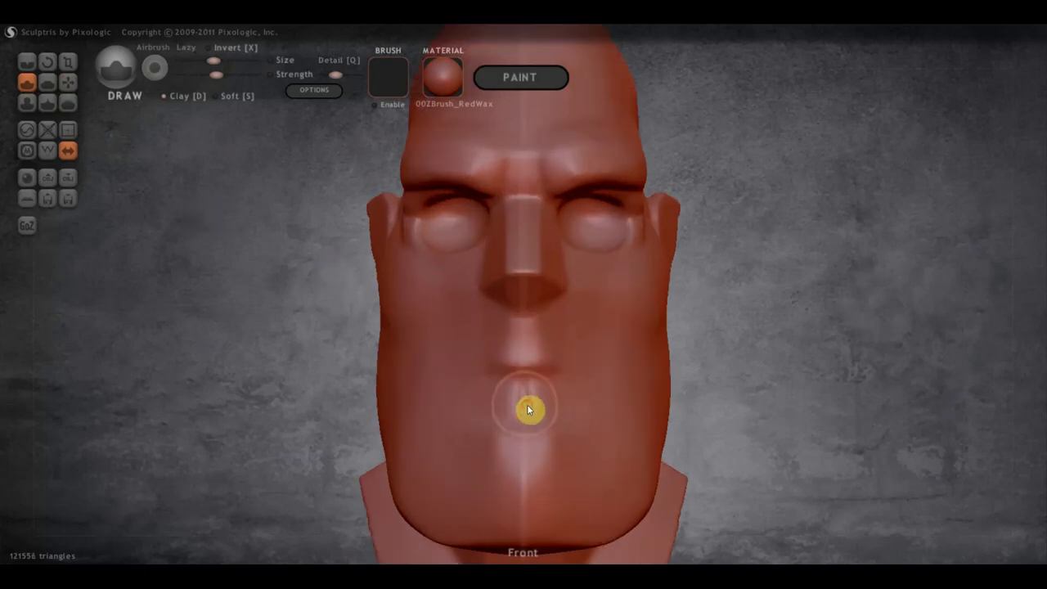
click(164, 95)
mouse_move(549, 411)
mouse_down()
mouse_move(477, 404)
mouse_move(512, 413)
mouse_move(486, 404)
mouse_move(547, 406)
mouse_move(485, 402)
mouse_up()
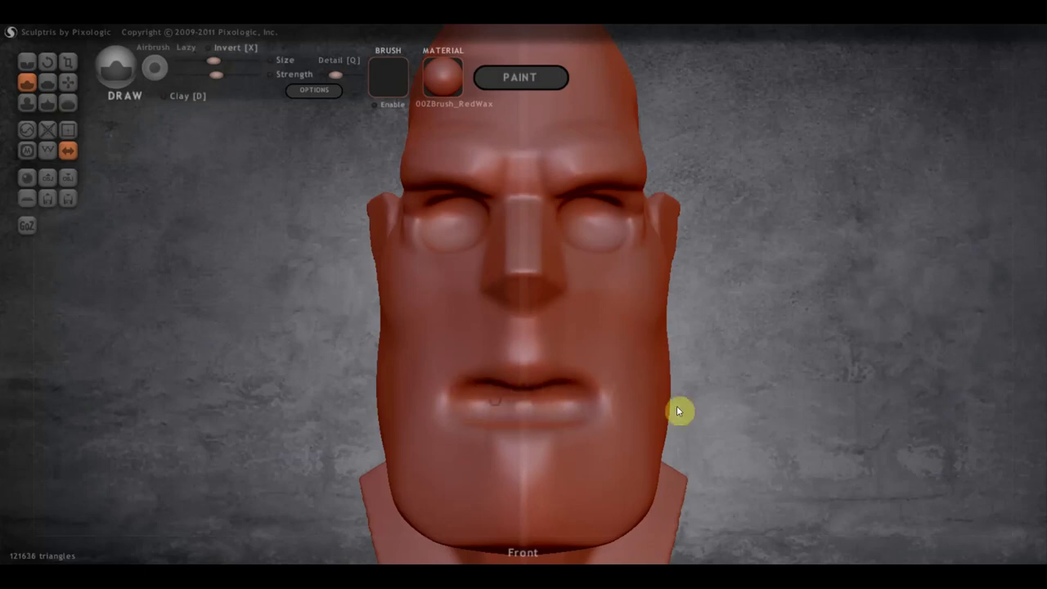
drag(680, 411, 752, 359)
drag(548, 381, 475, 381)
mouse_move(718, 367)
mouse_down()
mouse_move(796, 428)
mouse_move(711, 417)
mouse_up()
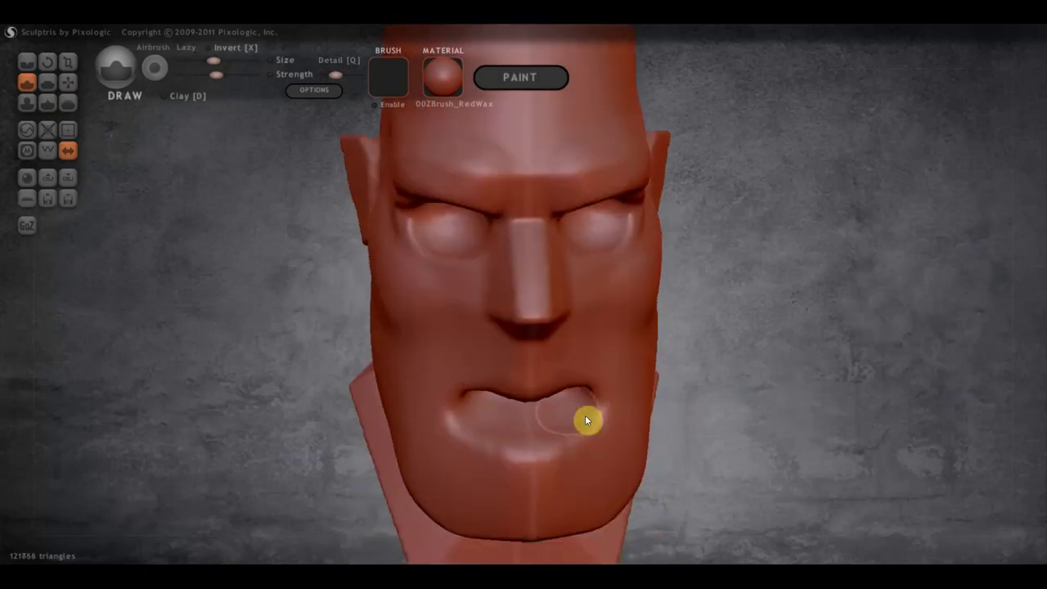
mouse_move(534, 428)
mouse_down()
mouse_move(539, 421)
mouse_move(468, 410)
mouse_move(507, 423)
mouse_up()
mouse_move(759, 382)
mouse_down()
mouse_move(551, 395)
mouse_move(766, 371)
mouse_move(749, 374)
mouse_up()
Step: Carve tooth lines inside the open mouth and soften its vertical seam
mouse_move(553, 375)
mouse_down()
mouse_move(496, 370)
mouse_move(562, 369)
mouse_move(518, 366)
mouse_move(571, 386)
mouse_up()
drag(665, 373, 774, 442)
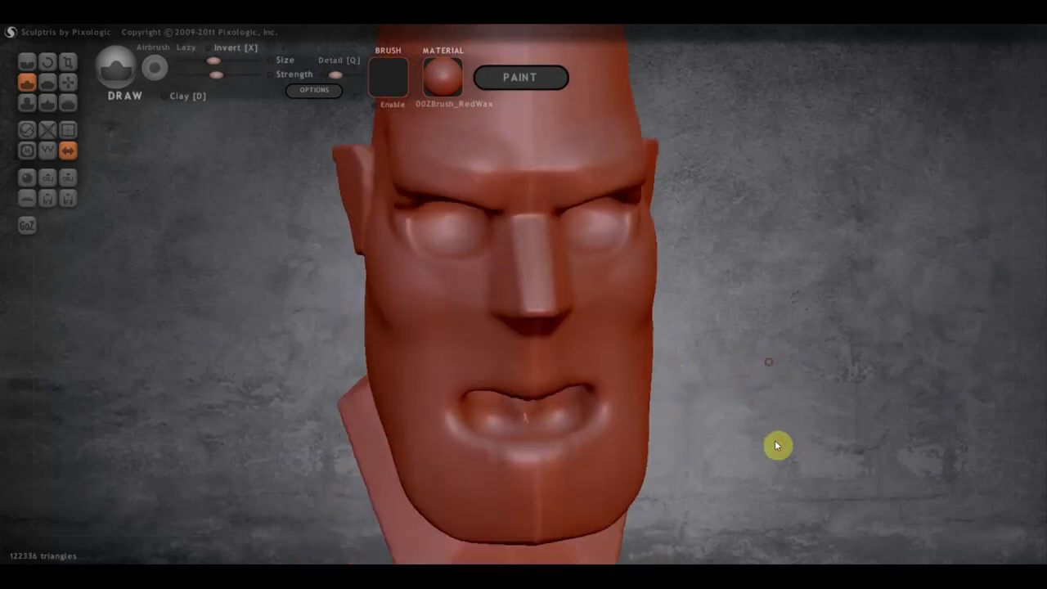
drag(581, 398, 523, 420)
drag(753, 404, 671, 345)
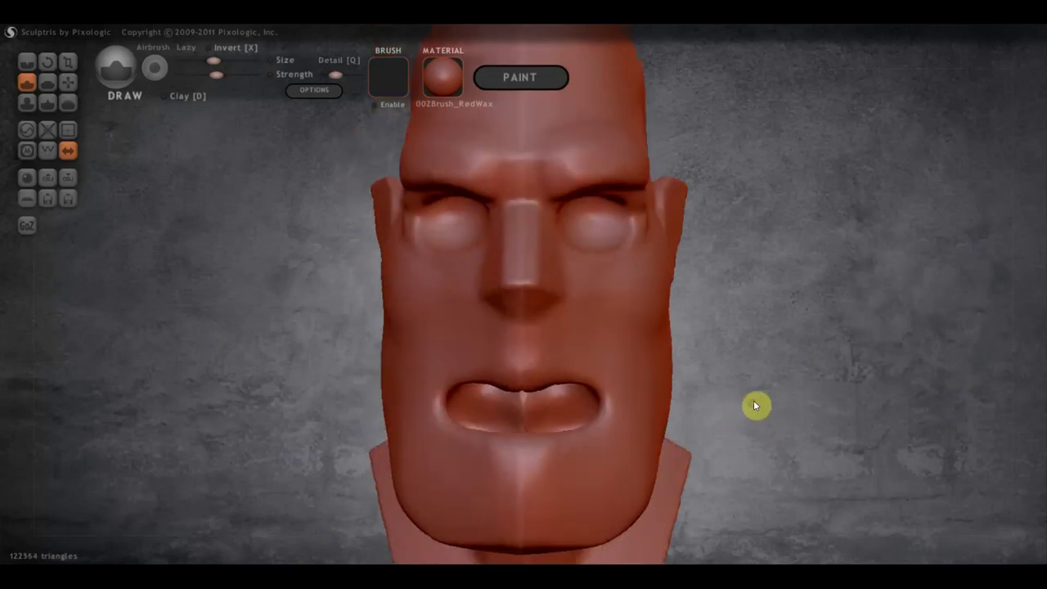
mouse_move(489, 400)
mouse_down()
mouse_move(468, 405)
mouse_move(481, 385)
mouse_up()
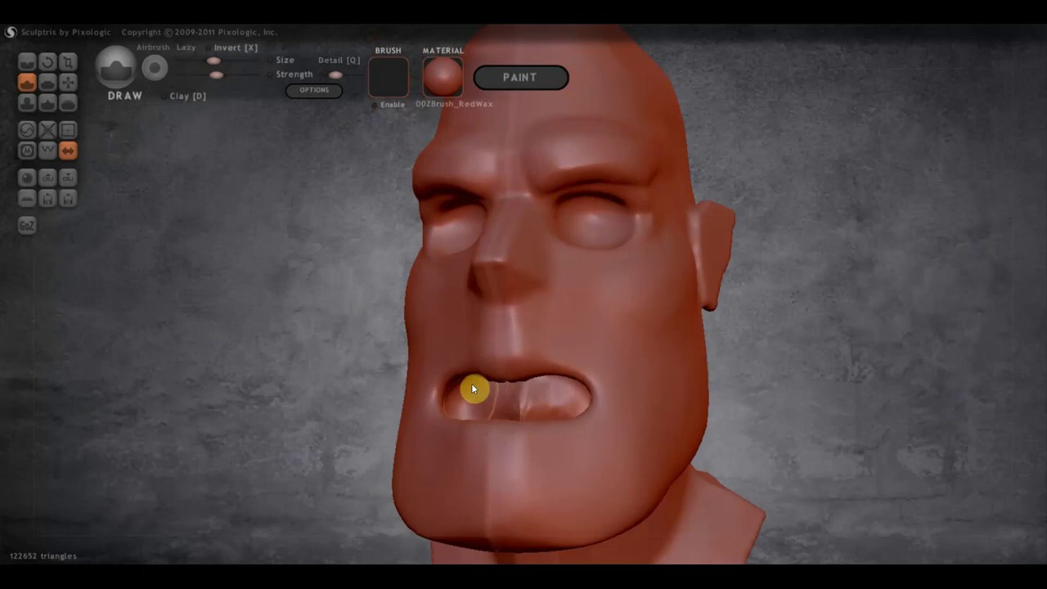
mouse_move(719, 396)
mouse_down()
mouse_move(807, 366)
mouse_move(876, 400)
mouse_move(893, 395)
mouse_up()
mouse_move(579, 400)
mouse_down()
mouse_move(518, 410)
mouse_move(528, 403)
mouse_move(505, 391)
mouse_move(557, 395)
mouse_up()
drag(654, 400, 700, 411)
shift+drag(543, 406, 530, 409)
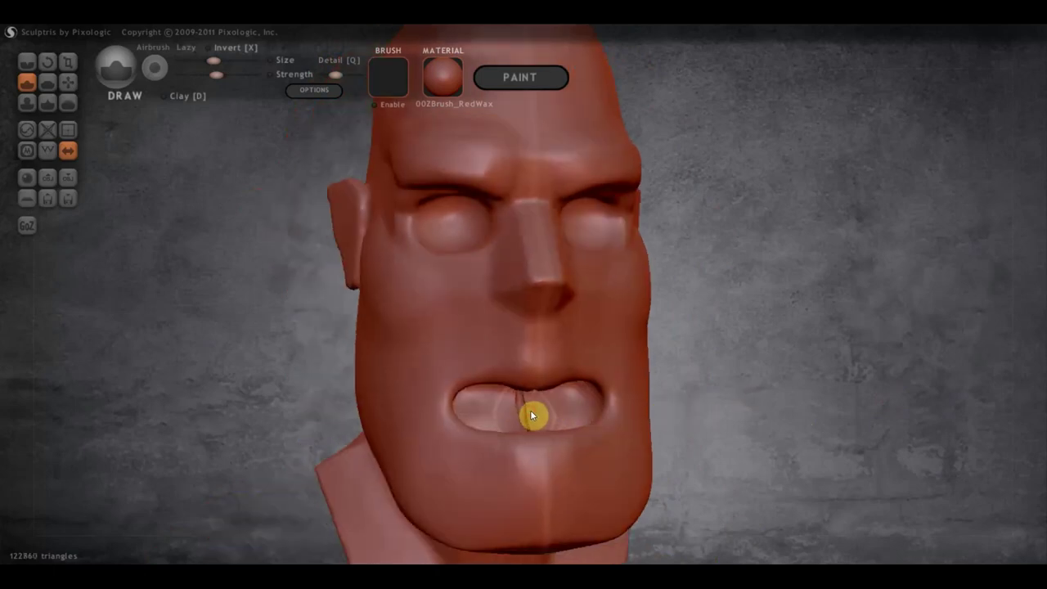
mouse_move(739, 370)
shift+mouse_down()
mouse_move(741, 385)
mouse_move(778, 362)
shift+mouse_up()
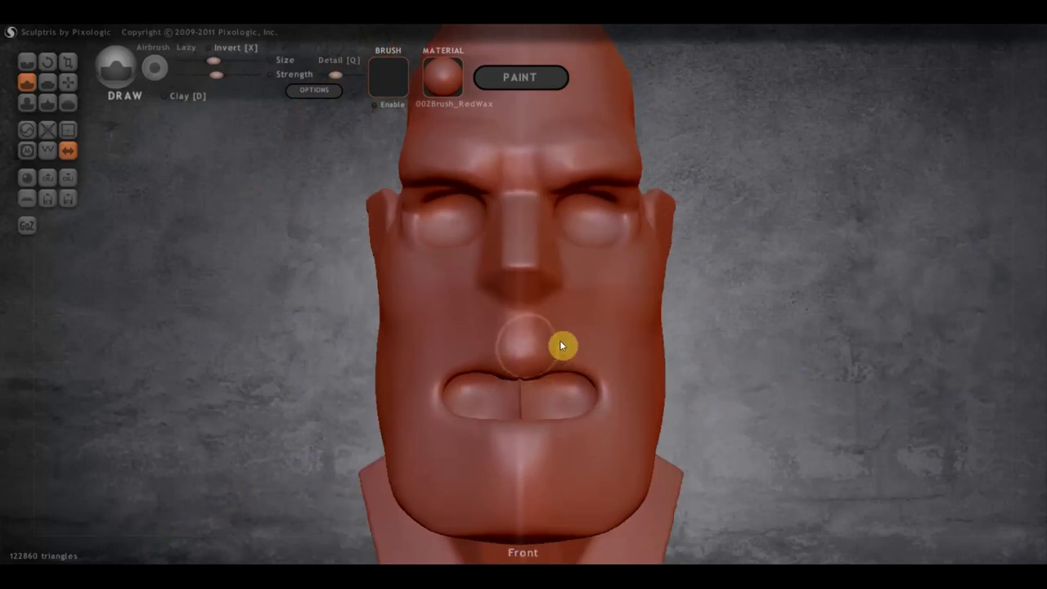
Step: Enable Clay and build up a bump between the nose and upper lip
scroll(521, 340, up, 2)
mouse_move(521, 328)
mouse_down()
mouse_move(518, 361)
mouse_move(517, 346)
mouse_up()
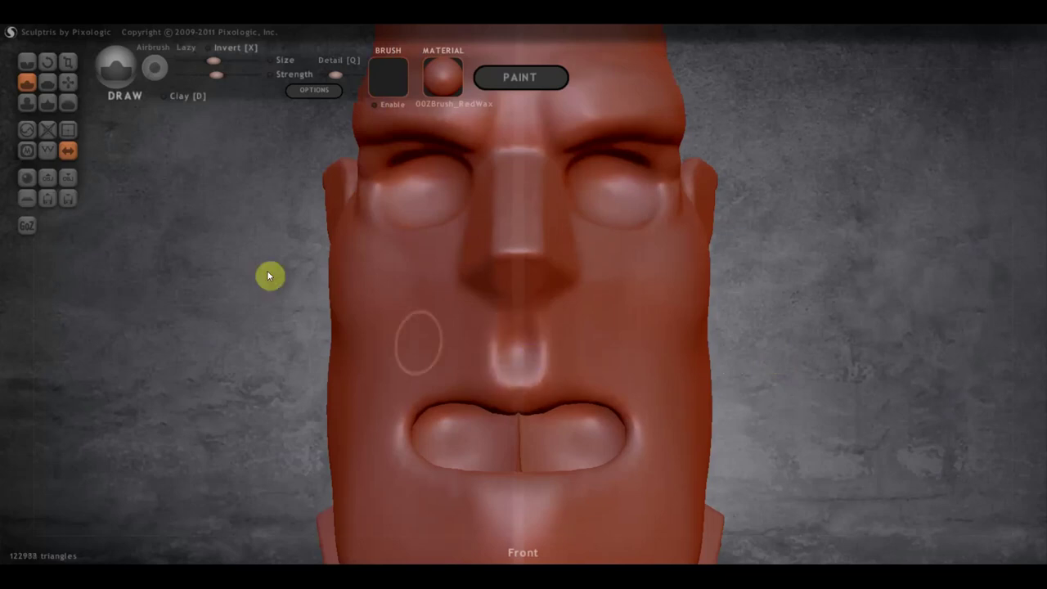
click(163, 95)
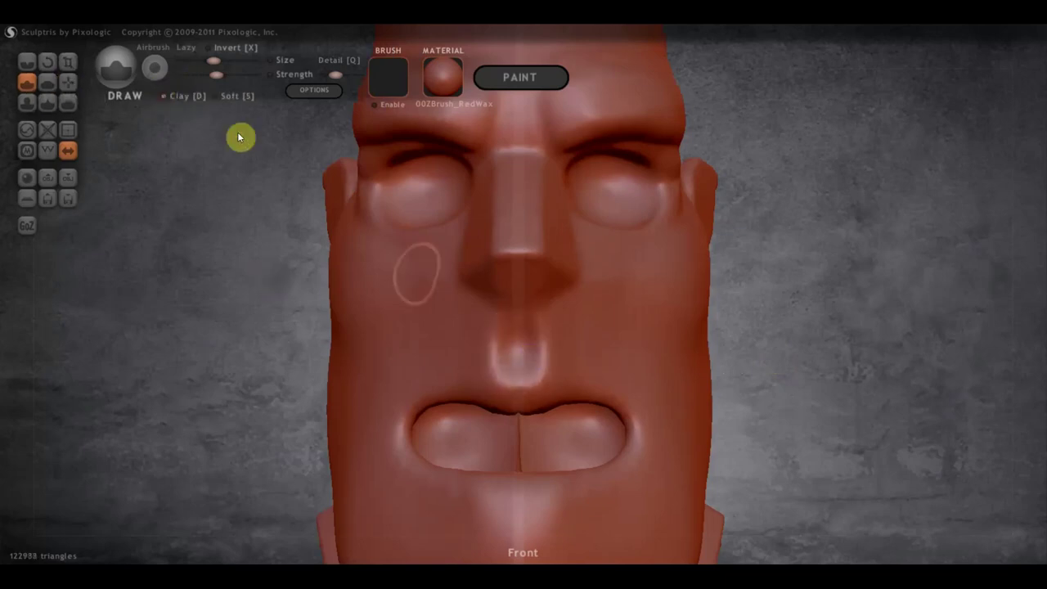
scroll(562, 350, down, 2)
click(547, 335)
drag(548, 335, 599, 374)
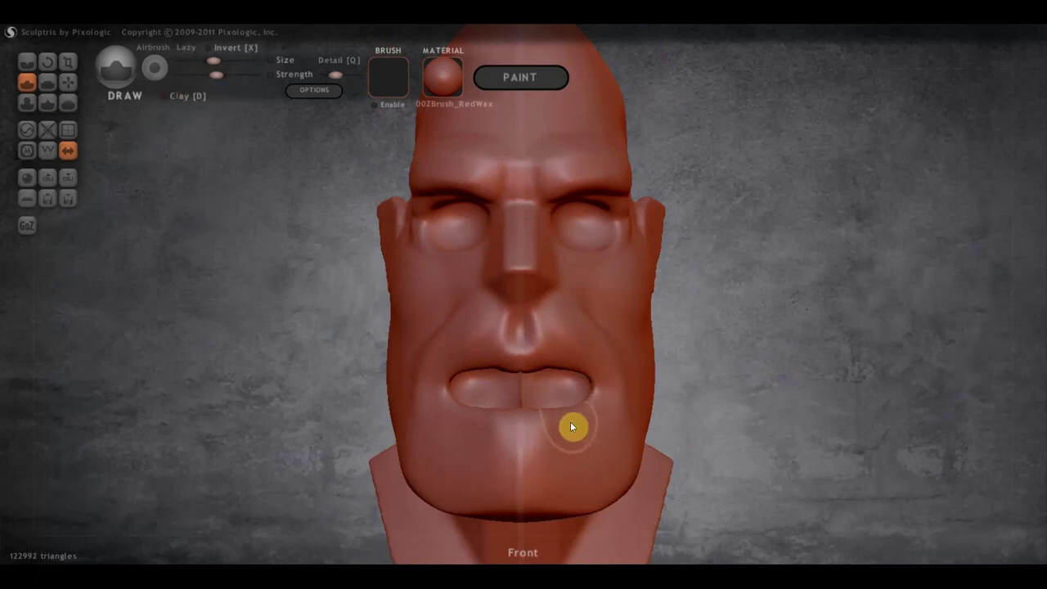
Step: Fill out the lower lip and reshape the upper lip toward the mouth corners
scroll(573, 422, up, 2)
drag(583, 442, 439, 427)
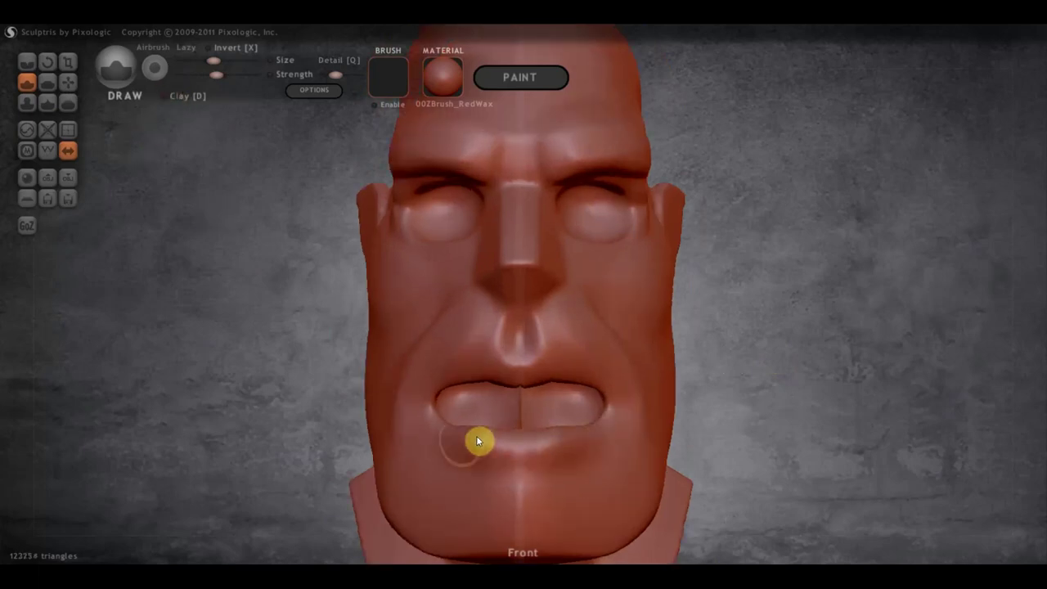
drag(810, 353, 661, 353)
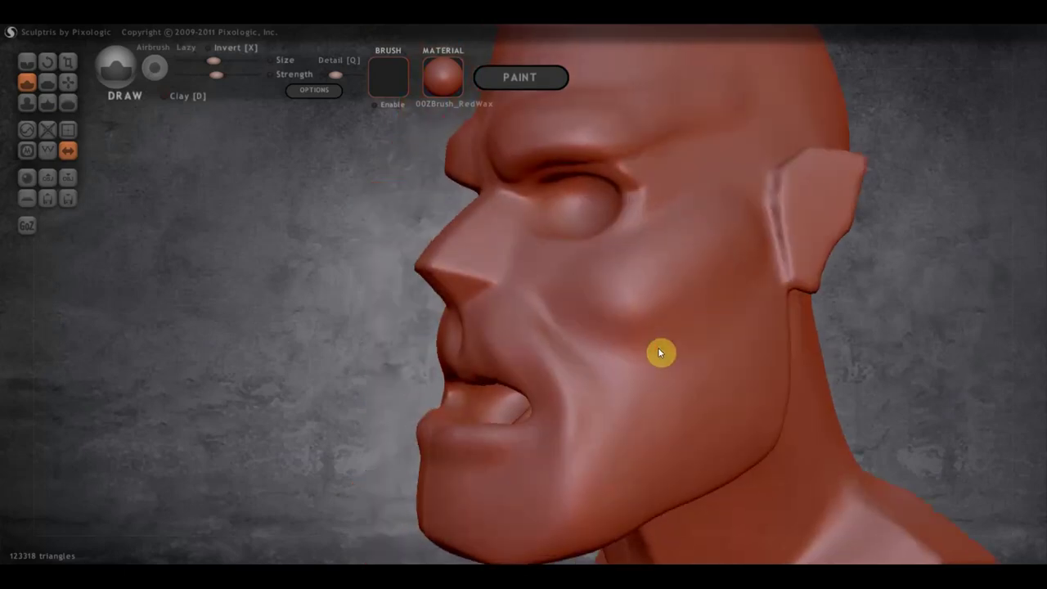
drag(505, 369, 456, 374)
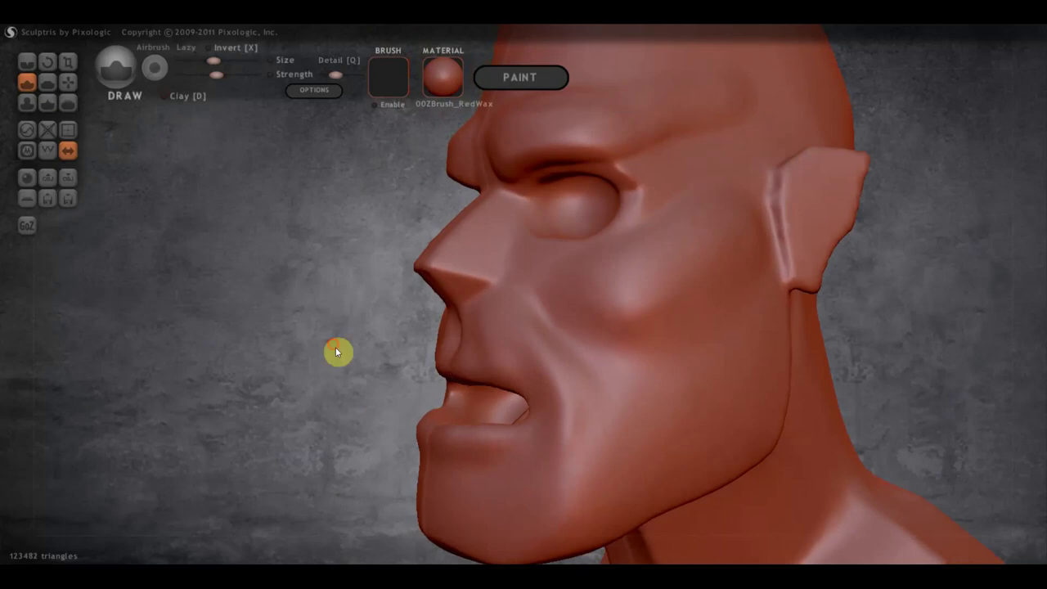
drag(337, 350, 407, 350)
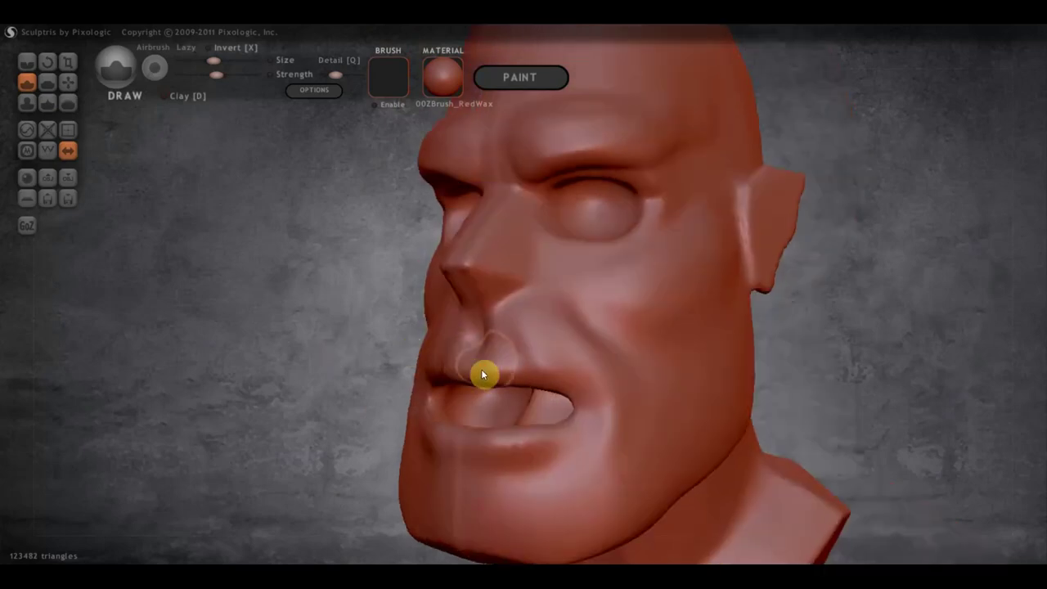
drag(491, 382, 580, 411)
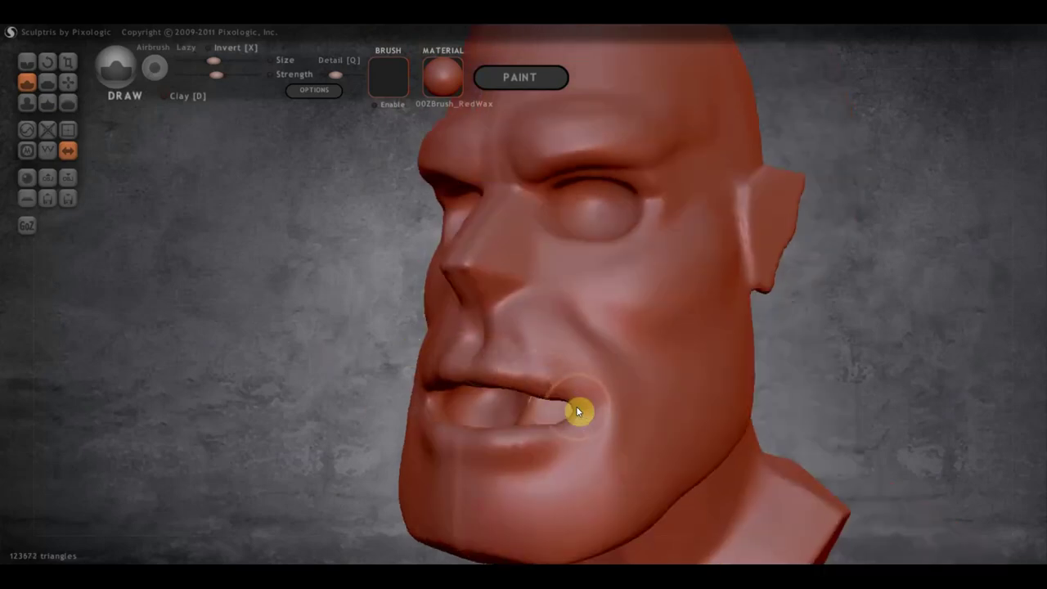
drag(703, 400, 849, 366)
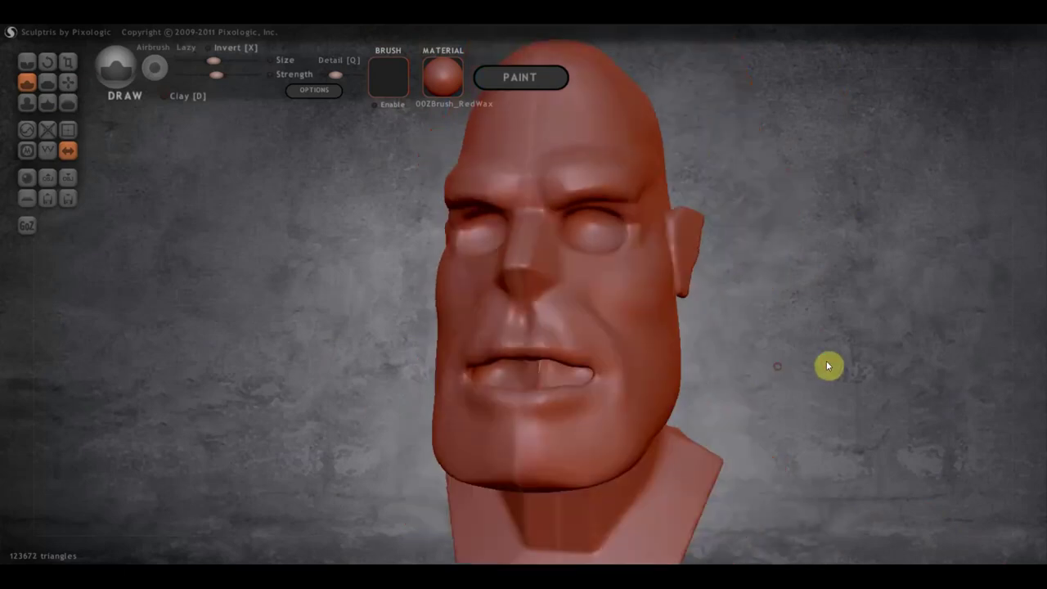
drag(819, 356, 714, 372)
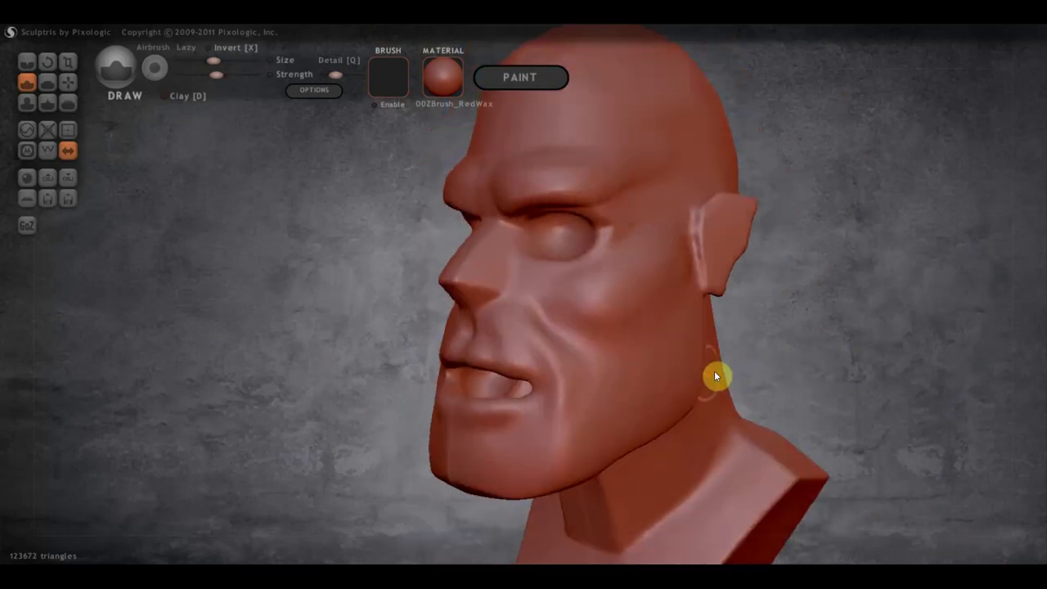
Step: With Flatten, smooth the cheek fold and refine the upper lip, corners and lower lip
click(46, 82)
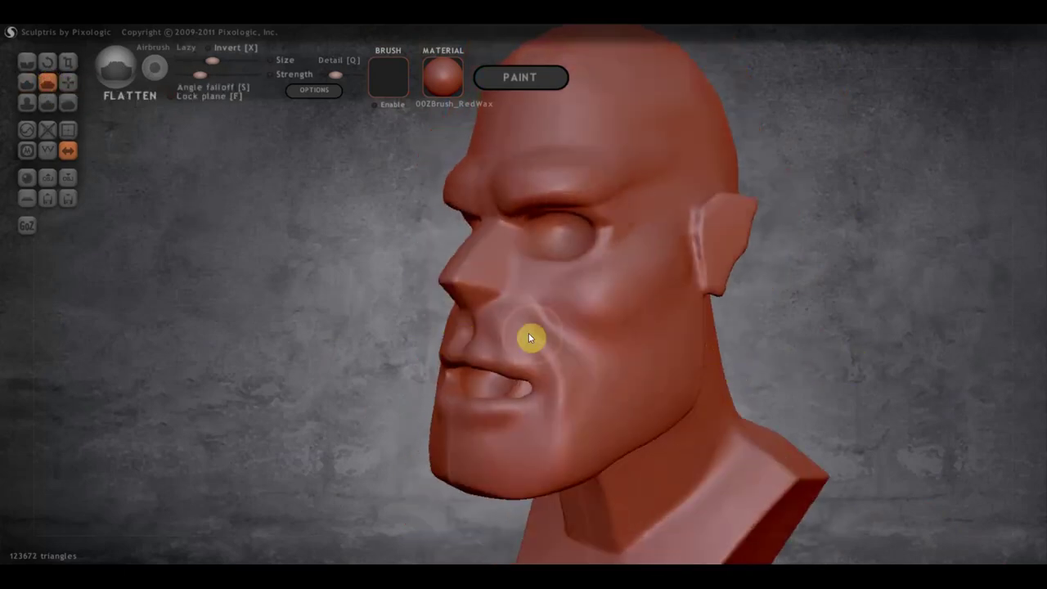
drag(559, 381, 520, 344)
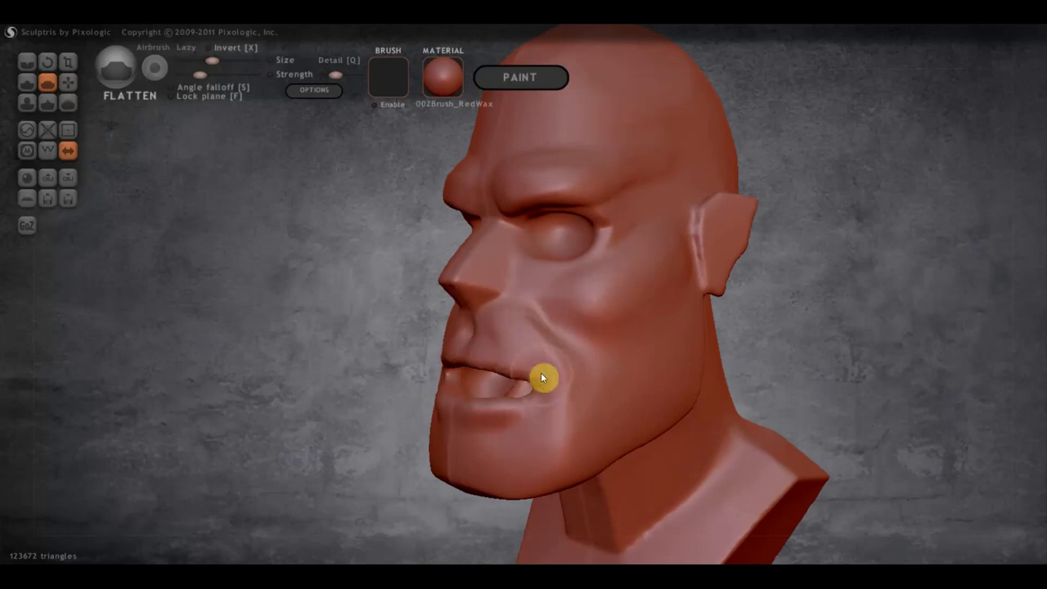
scroll(540, 372, up, 3)
right_drag(539, 368, 612, 349)
mouse_move(612, 349)
mouse_down()
mouse_move(582, 382)
mouse_move(496, 357)
mouse_move(523, 360)
mouse_move(500, 346)
mouse_move(592, 391)
mouse_up()
mouse_move(592, 391)
right_down()
mouse_move(628, 448)
mouse_move(593, 500)
right_up()
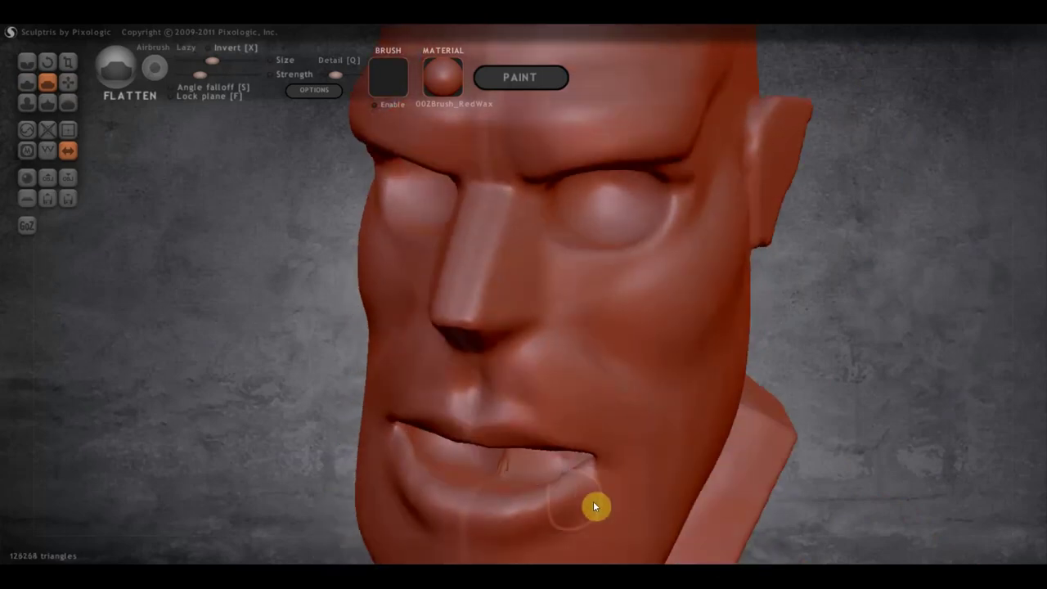
drag(563, 488, 458, 507)
mouse_move(458, 507)
right_down()
mouse_move(434, 485)
mouse_move(560, 491)
mouse_move(580, 460)
right_up()
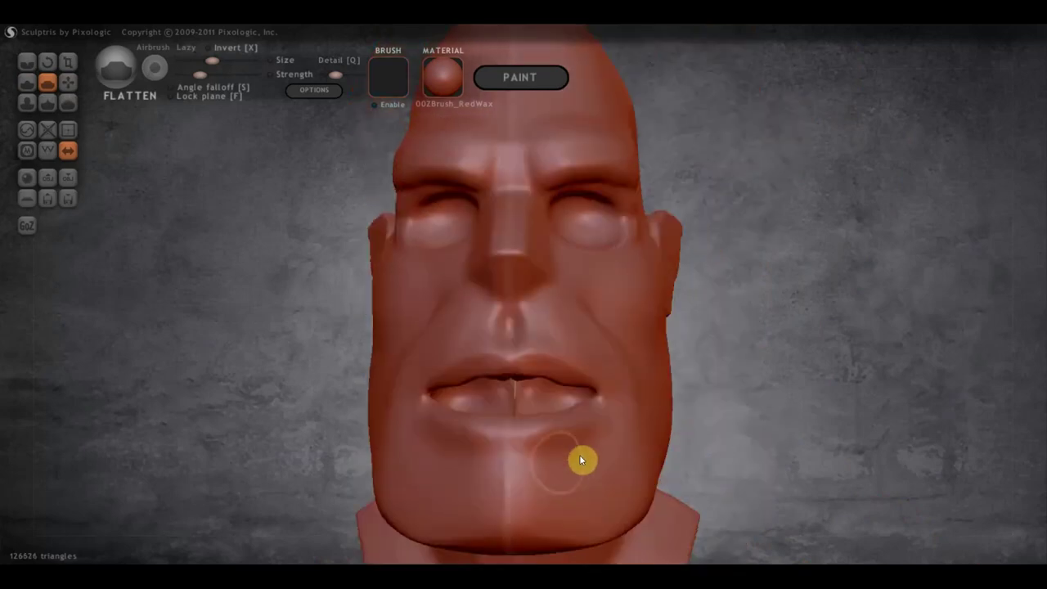
Step: With the Crease brush, carve a line down the cheek to the mouth corner
click(27, 62)
mouse_move(565, 453)
mouse_down()
mouse_move(469, 463)
mouse_move(564, 467)
mouse_move(501, 460)
mouse_move(630, 442)
mouse_move(578, 452)
mouse_up()
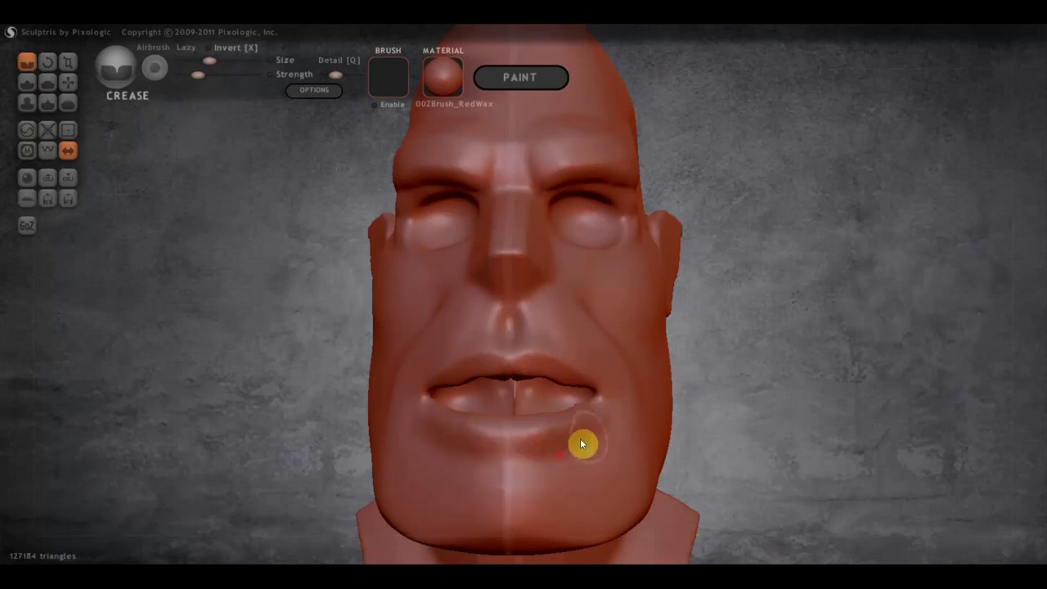
scroll(582, 444, down, 2)
mouse_move(621, 463)
right_down()
mouse_move(539, 412)
mouse_move(624, 409)
mouse_move(526, 409)
right_up()
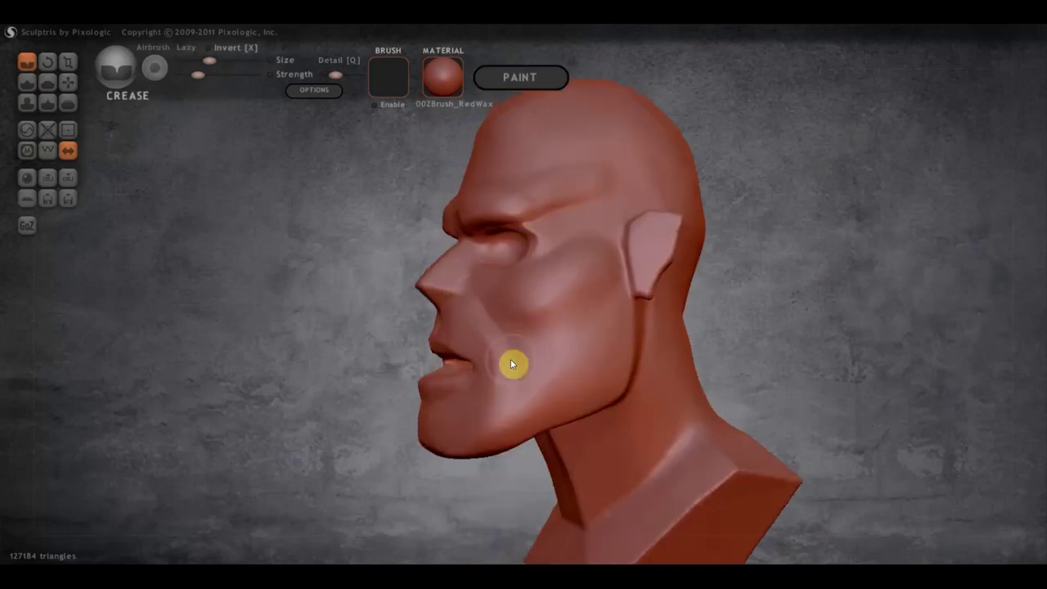
right_drag(537, 353, 600, 369)
scroll(483, 311, up, 3)
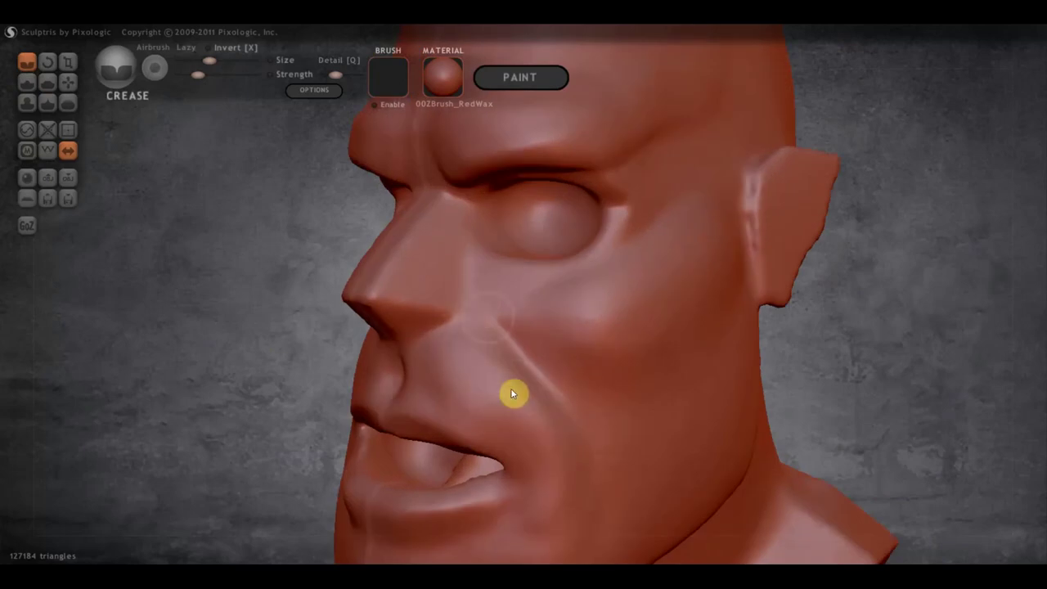
drag(473, 339, 523, 411)
mouse_move(512, 421)
mouse_down()
mouse_move(519, 459)
mouse_move(470, 346)
mouse_move(530, 454)
mouse_up()
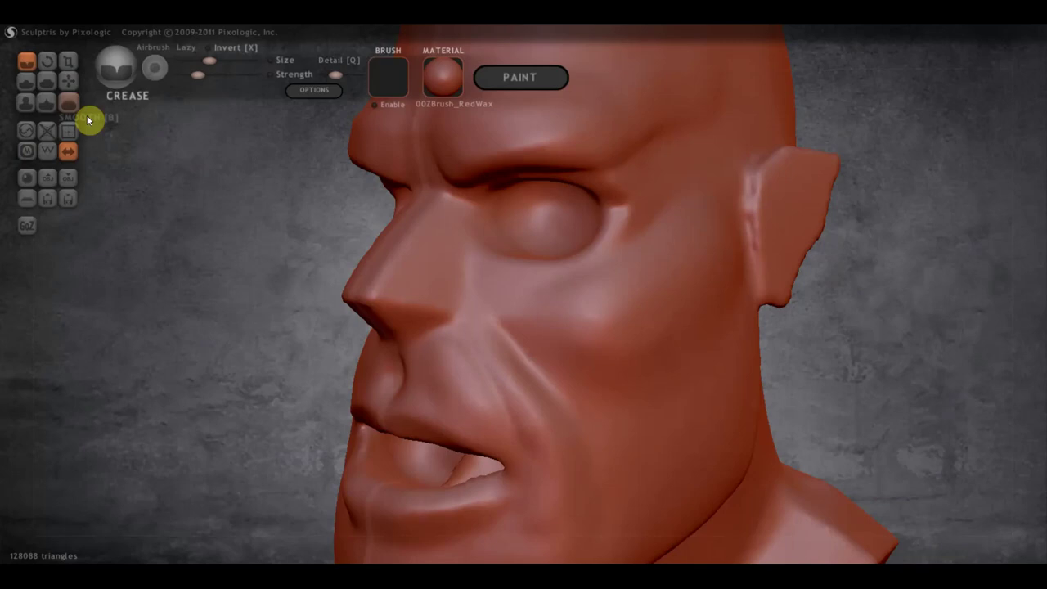
Step: Flatten the cheek fold, the area under the nose and the nose tip
click(47, 82)
click(483, 344)
mouse_move(518, 414)
mouse_down()
mouse_move(545, 444)
mouse_move(540, 491)
mouse_move(556, 484)
mouse_move(526, 400)
mouse_move(556, 460)
mouse_move(554, 427)
mouse_move(556, 510)
mouse_up()
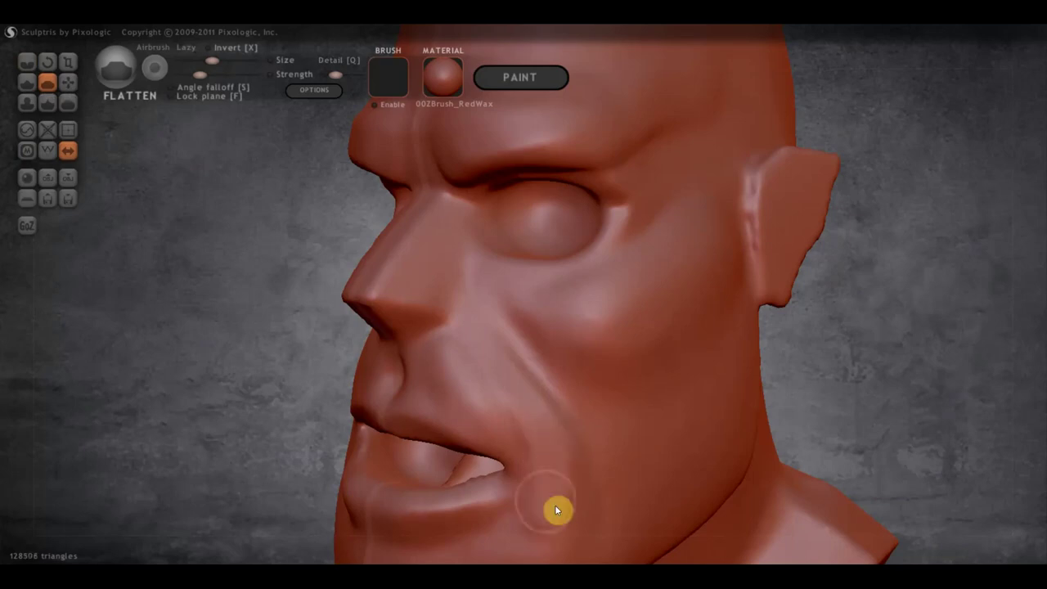
mouse_move(424, 354)
mouse_down()
mouse_move(456, 374)
mouse_move(423, 369)
mouse_move(460, 355)
mouse_move(476, 414)
mouse_up()
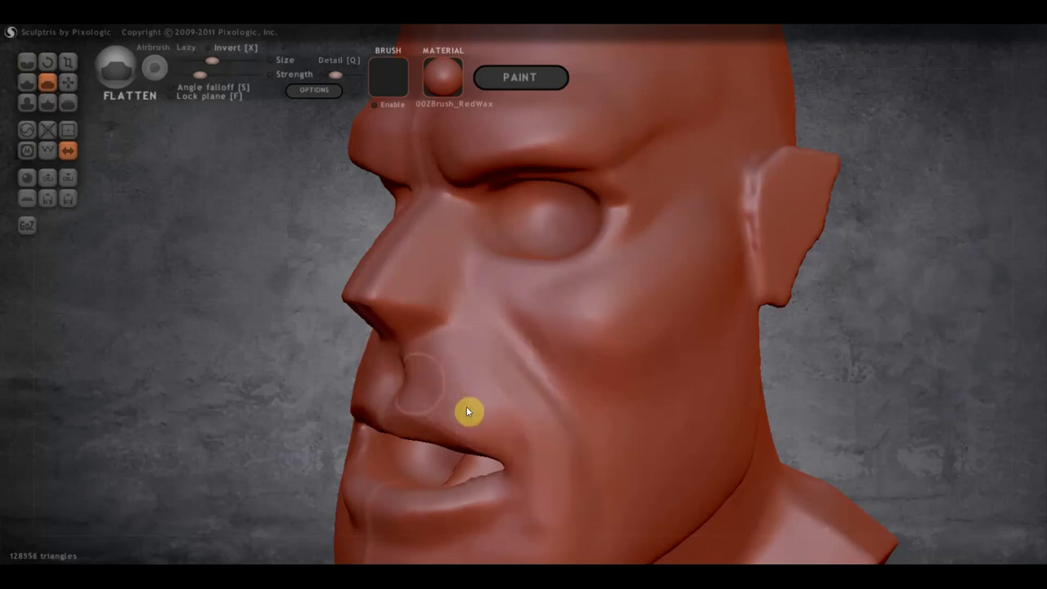
right_drag(410, 321, 488, 318)
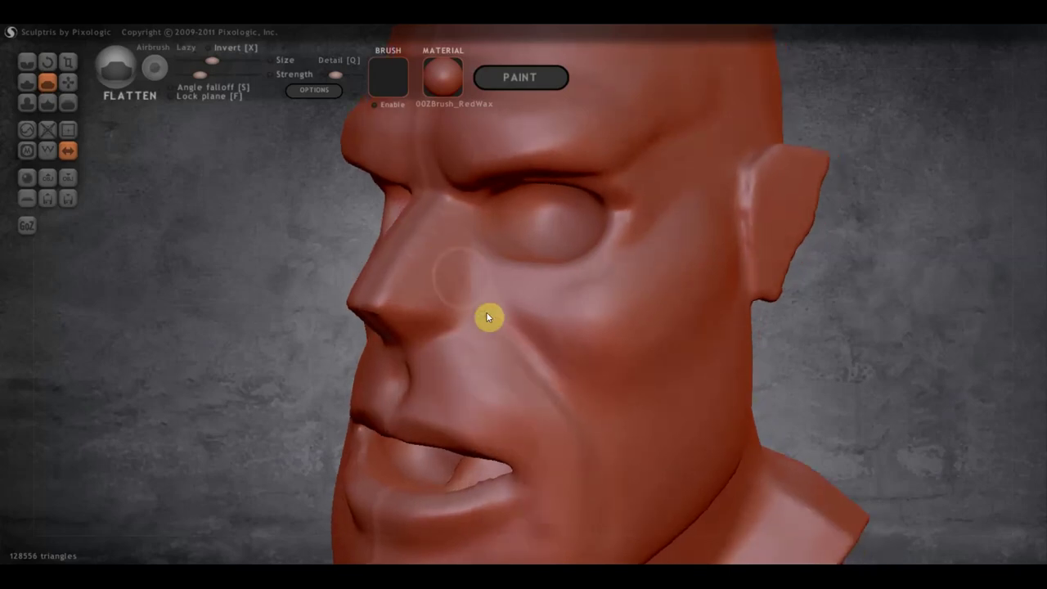
drag(432, 212, 397, 290)
mouse_move(384, 303)
right_down()
mouse_move(443, 280)
mouse_move(457, 260)
right_up()
click(27, 82)
right_drag(130, 126, 436, 249)
Step: Redo the rounded nose tip with Clay-mode strokes, then define the nostril edge with Clay off
mouse_move(436, 249)
mouse_down()
mouse_move(457, 263)
mouse_move(453, 303)
mouse_move(453, 245)
mouse_move(466, 303)
mouse_up()
right_drag(467, 304, 346, 322)
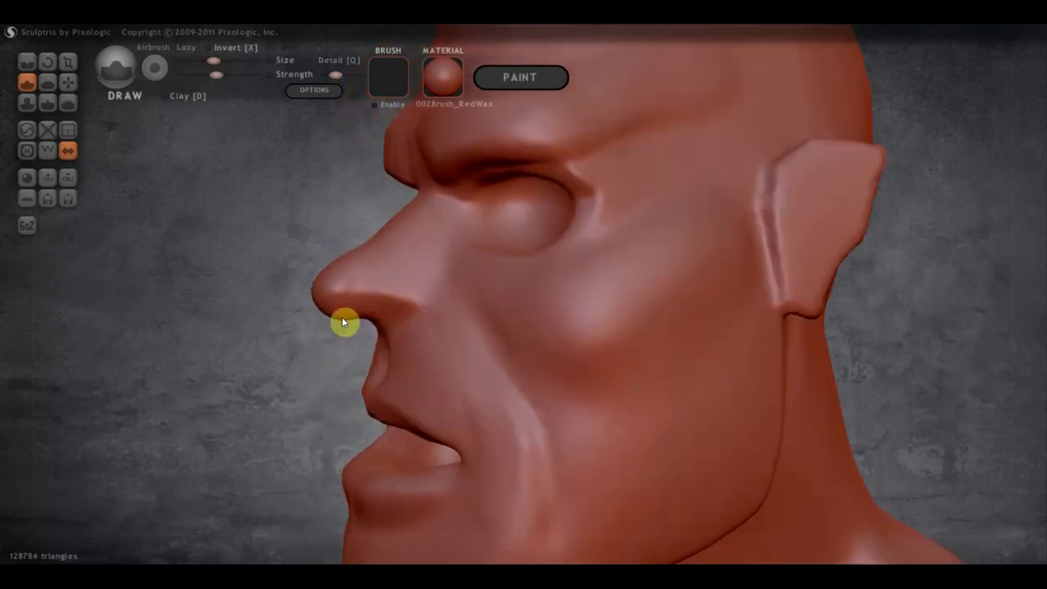
key(ctrl+z)
key(ctrl+z)
key(ctrl+z)
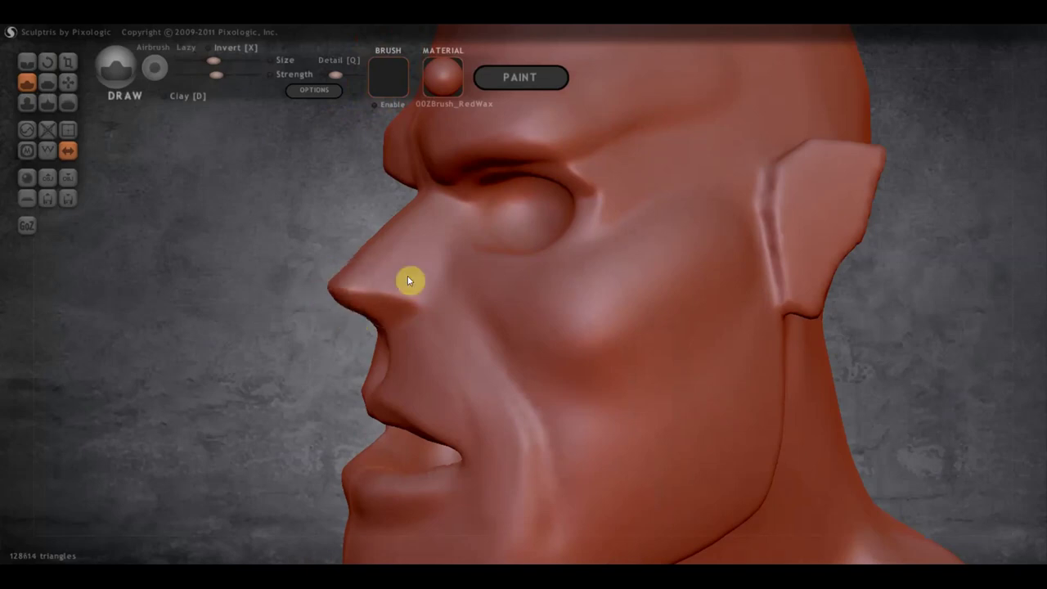
click(170, 97)
right_drag(227, 175, 444, 229)
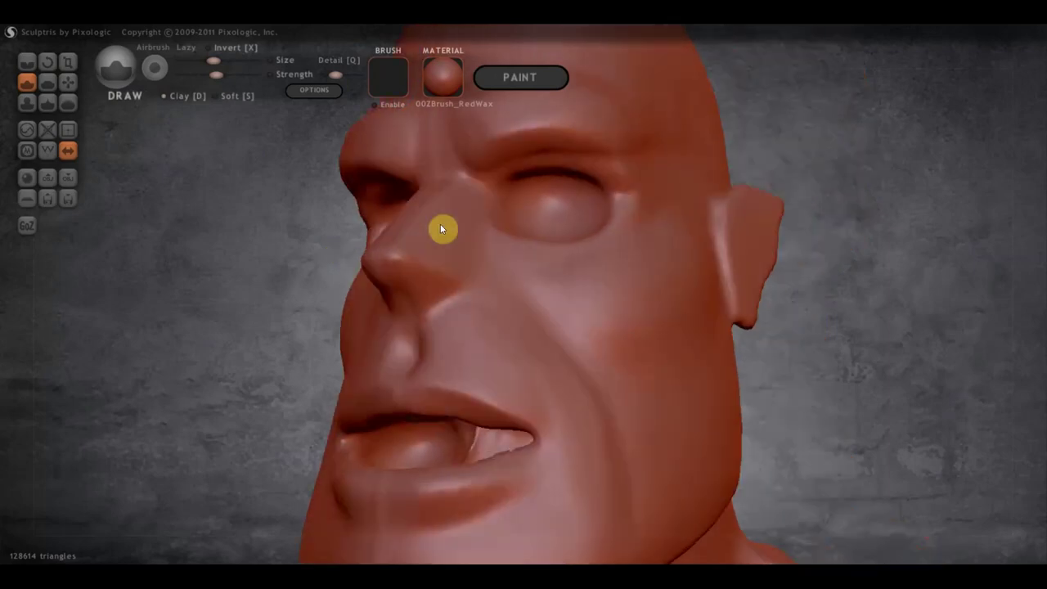
mouse_move(401, 266)
mouse_down()
mouse_move(416, 307)
mouse_move(414, 273)
mouse_move(403, 276)
mouse_move(412, 231)
mouse_move(412, 268)
mouse_up()
mouse_move(412, 268)
right_down()
mouse_move(270, 315)
mouse_move(435, 332)
mouse_move(453, 322)
mouse_move(398, 321)
mouse_move(217, 208)
right_up()
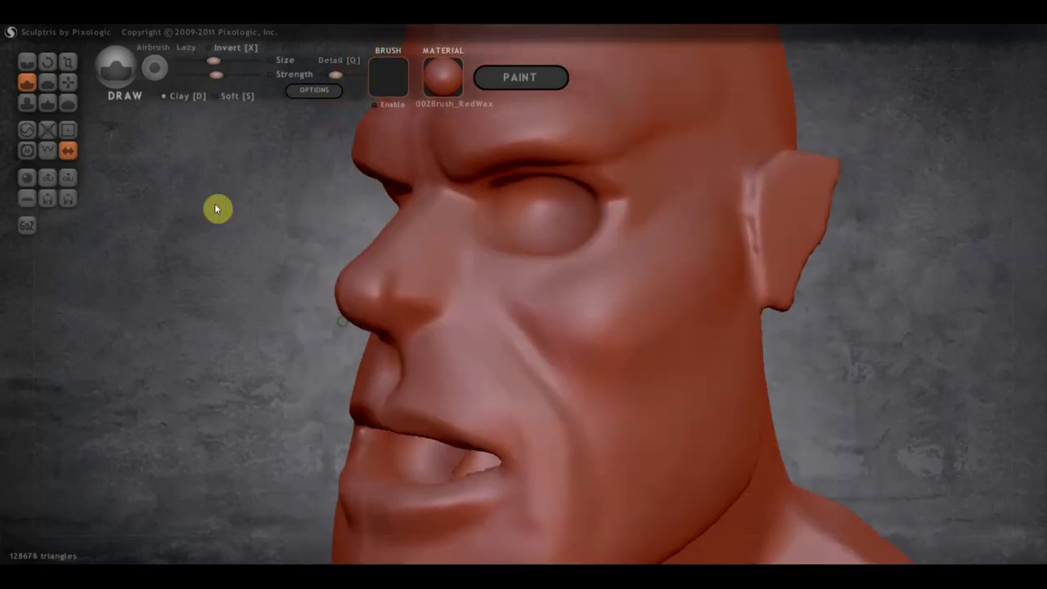
click(162, 96)
mouse_move(434, 295)
mouse_down()
mouse_move(398, 300)
mouse_move(442, 316)
mouse_move(444, 285)
mouse_move(450, 303)
mouse_move(404, 307)
mouse_up()
mouse_move(404, 304)
right_down()
mouse_move(620, 303)
mouse_move(654, 334)
right_up()
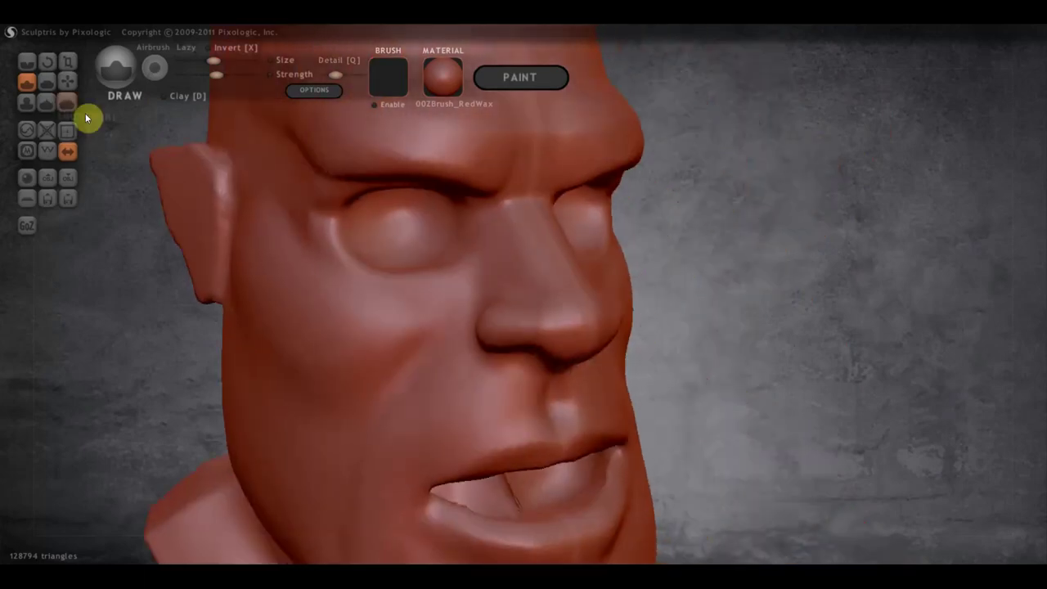
Step: Carve crease lines along the nose bridge, cheek and inner eye corner
click(27, 63)
mouse_move(436, 271)
mouse_down()
mouse_move(475, 222)
mouse_move(491, 234)
mouse_move(481, 218)
mouse_move(487, 244)
mouse_up()
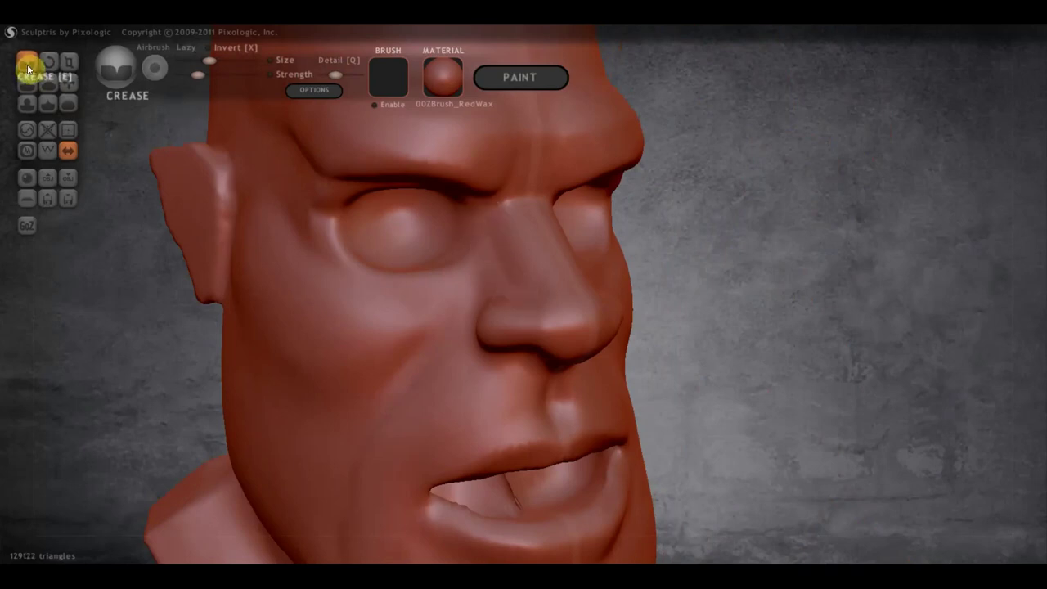
right_drag(273, 206, 432, 263)
mouse_move(530, 282)
mouse_down()
mouse_move(458, 369)
mouse_move(458, 303)
mouse_move(388, 269)
mouse_move(515, 279)
mouse_up()
drag(468, 320, 372, 259)
mouse_move(480, 325)
mouse_down()
mouse_move(379, 278)
mouse_move(496, 318)
mouse_move(518, 259)
mouse_up()
mouse_move(519, 259)
right_down()
mouse_move(423, 250)
mouse_move(507, 253)
mouse_move(262, 260)
mouse_move(521, 283)
right_up()
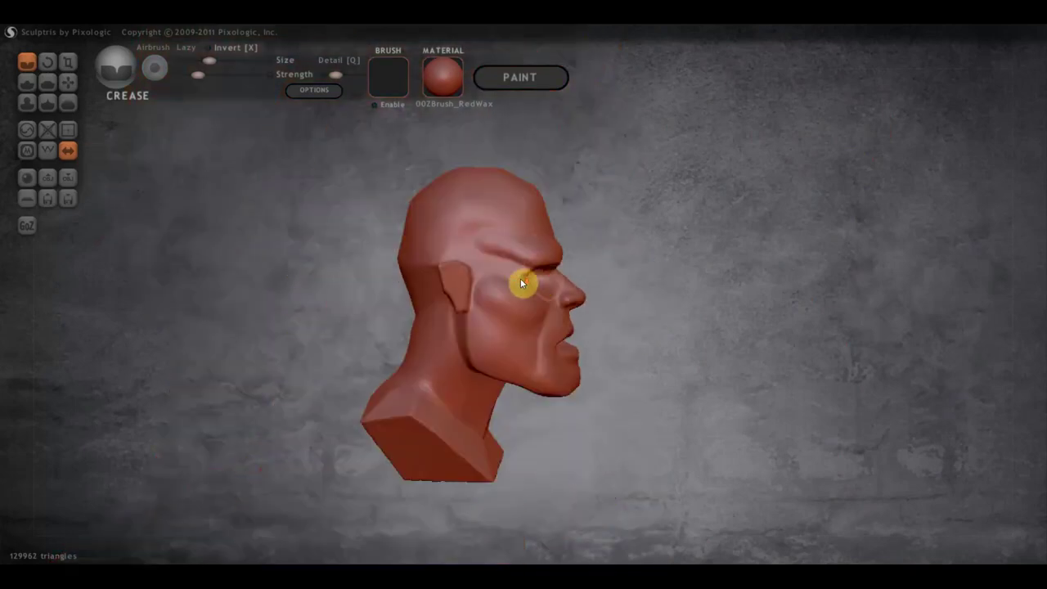
Step: Flatten the forehead, brow and the side and top of the bald head
click(46, 83)
mouse_move(177, 114)
right_down()
mouse_move(561, 211)
mouse_move(517, 231)
mouse_move(534, 219)
mouse_move(543, 260)
right_up()
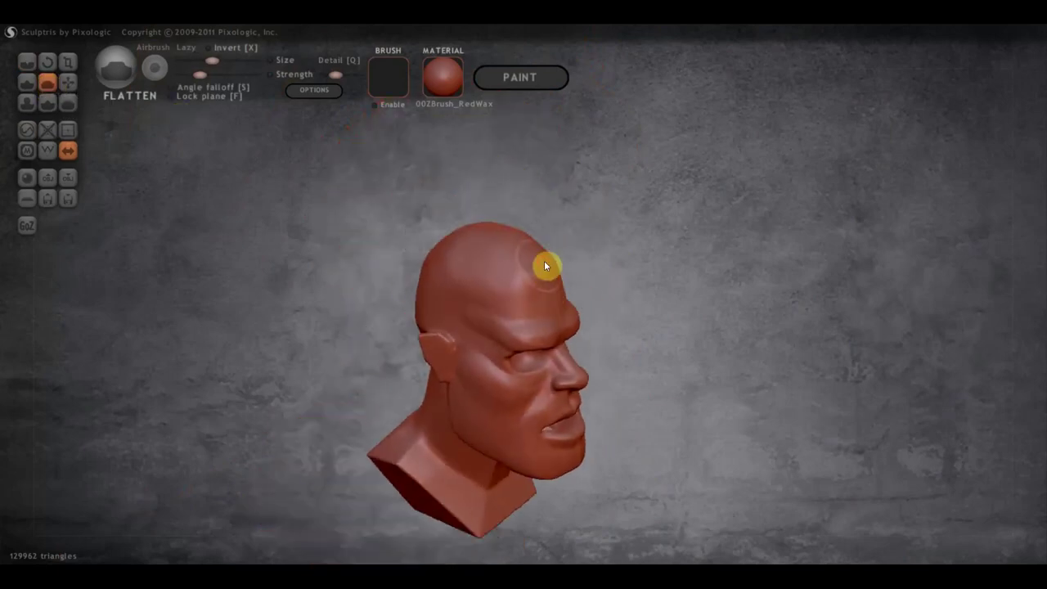
mouse_move(525, 298)
mouse_down()
mouse_move(494, 238)
mouse_move(515, 240)
mouse_move(460, 254)
mouse_move(496, 288)
mouse_move(554, 286)
mouse_move(470, 232)
mouse_move(447, 238)
mouse_move(470, 243)
mouse_up()
mouse_move(435, 268)
right_down()
mouse_move(593, 243)
mouse_move(558, 252)
right_up()
mouse_move(540, 288)
mouse_down()
mouse_move(521, 310)
mouse_move(482, 278)
mouse_move(500, 241)
mouse_move(540, 239)
mouse_move(502, 307)
mouse_move(512, 324)
mouse_move(531, 234)
mouse_move(524, 245)
mouse_move(573, 244)
mouse_up()
scroll(563, 237, up, 2)
right_drag(577, 241, 486, 223)
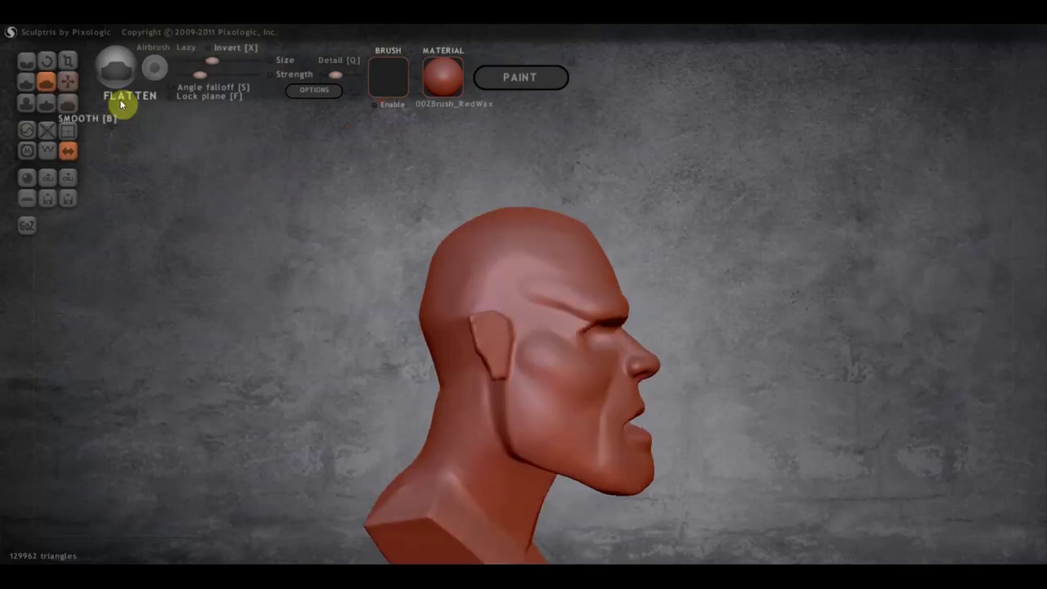
click(68, 82)
scroll(535, 203, down, 1)
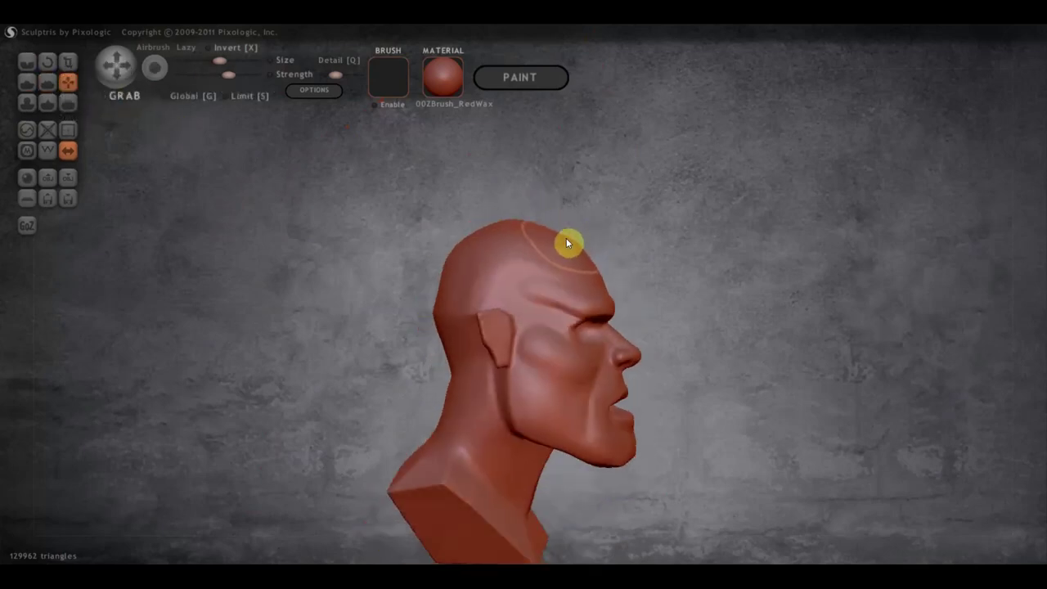
scroll(527, 237, down, 2)
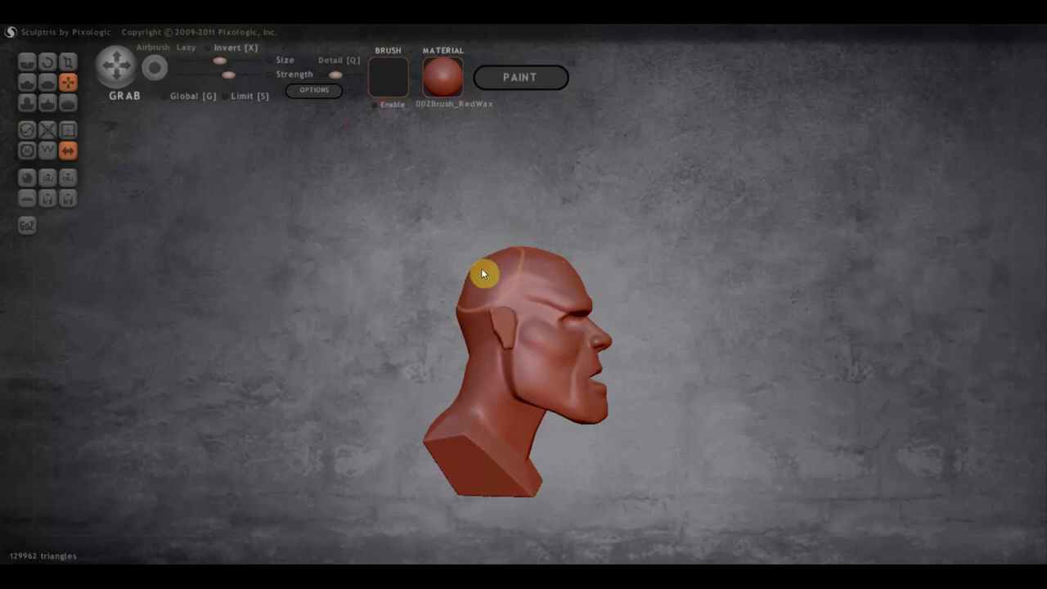
right_drag(561, 278, 401, 259)
scroll(523, 303, up, 1)
scroll(543, 262, up, 1)
scroll(548, 253, up, 1)
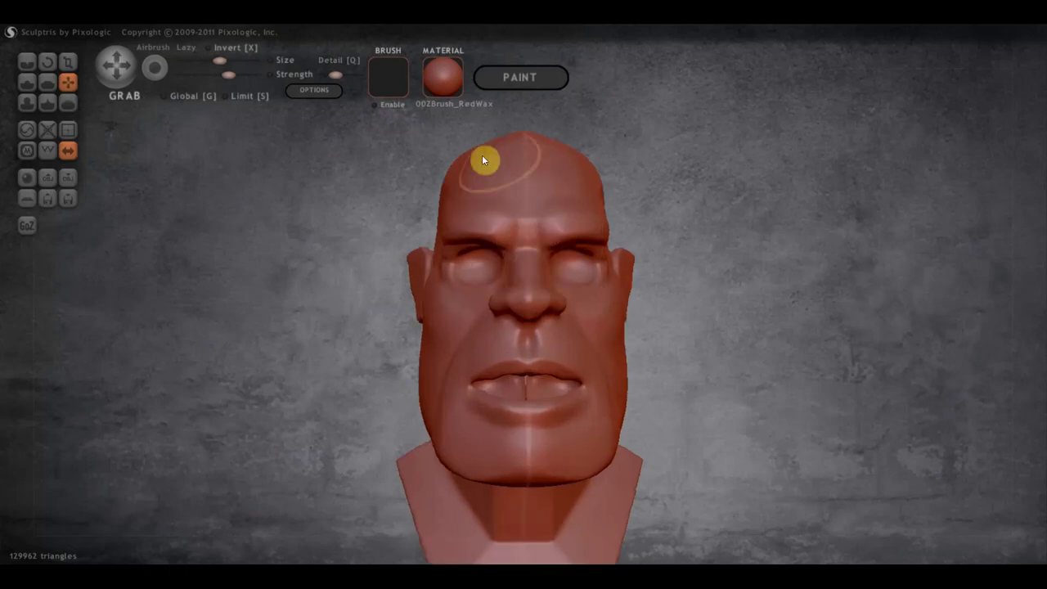
scroll(512, 173, down, 1)
scroll(523, 175, down, 1)
drag(521, 173, 459, 212)
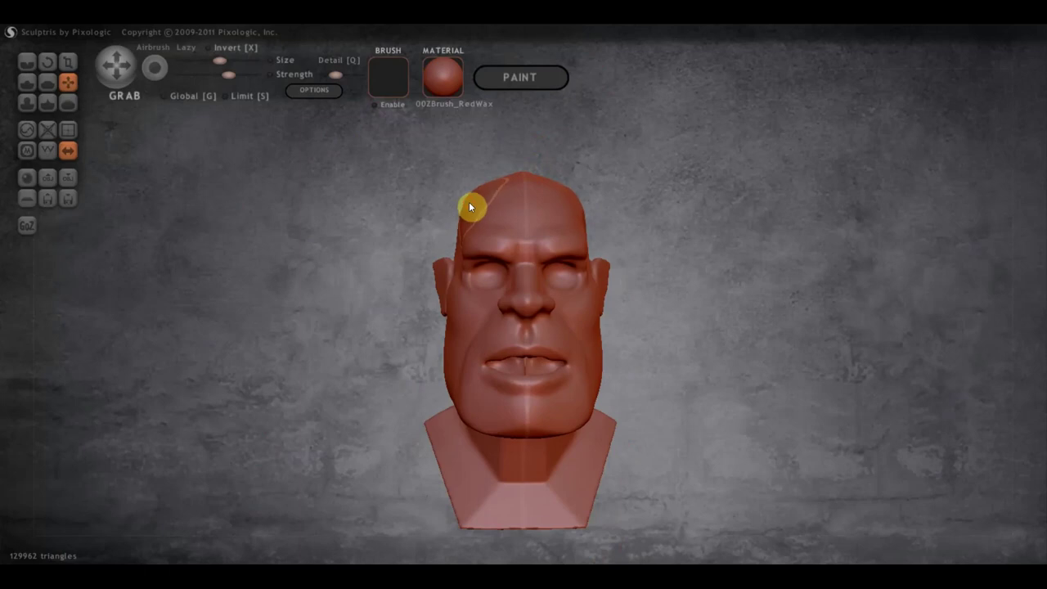
key(ctrl+z)
scroll(485, 251, up, 2)
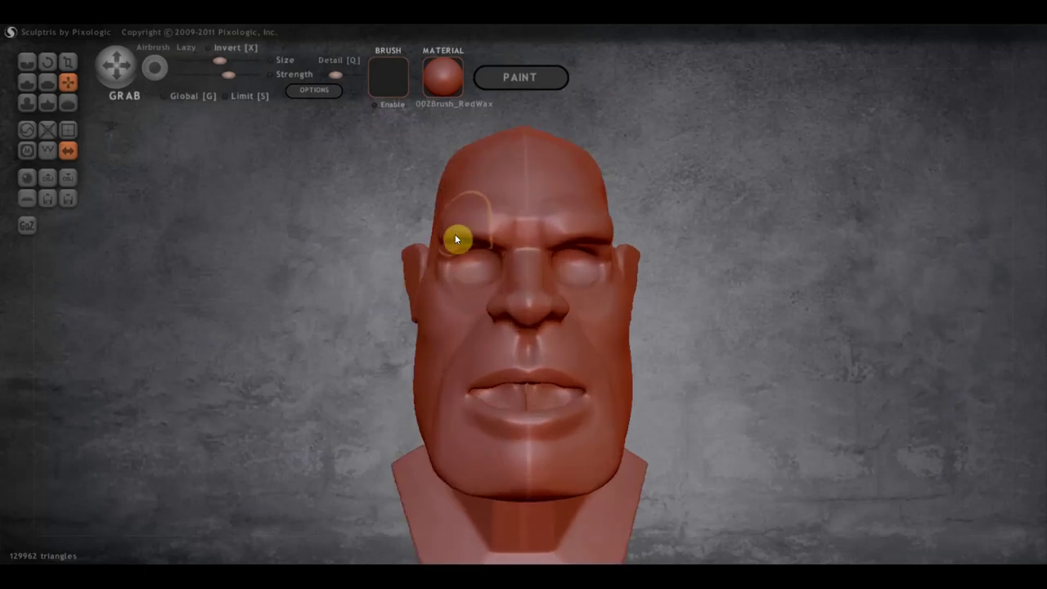
scroll(562, 333, down, 2)
mouse_move(562, 333)
right_down()
mouse_move(607, 355)
mouse_move(705, 485)
right_up()
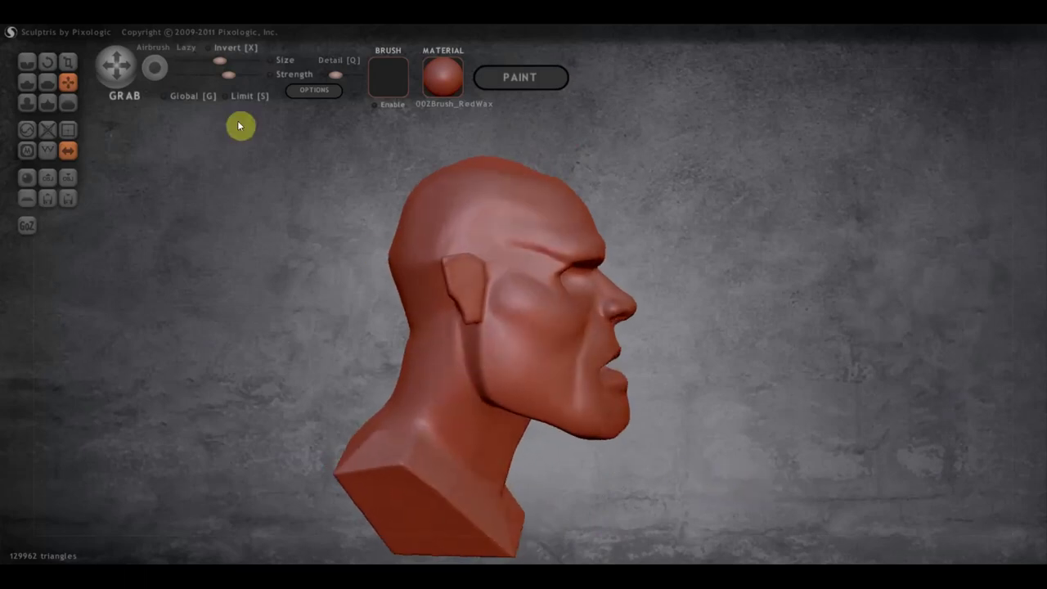
click(27, 63)
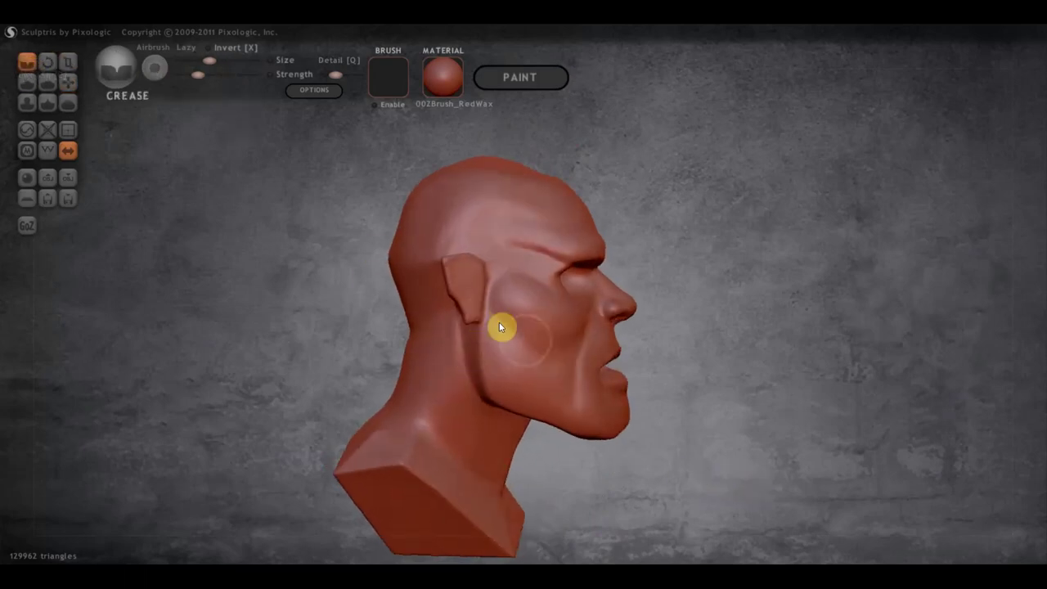
Step: Zoomed in on the mouth, crease the mouth corner and the chin below the lower lip
right_drag(542, 368, 561, 388)
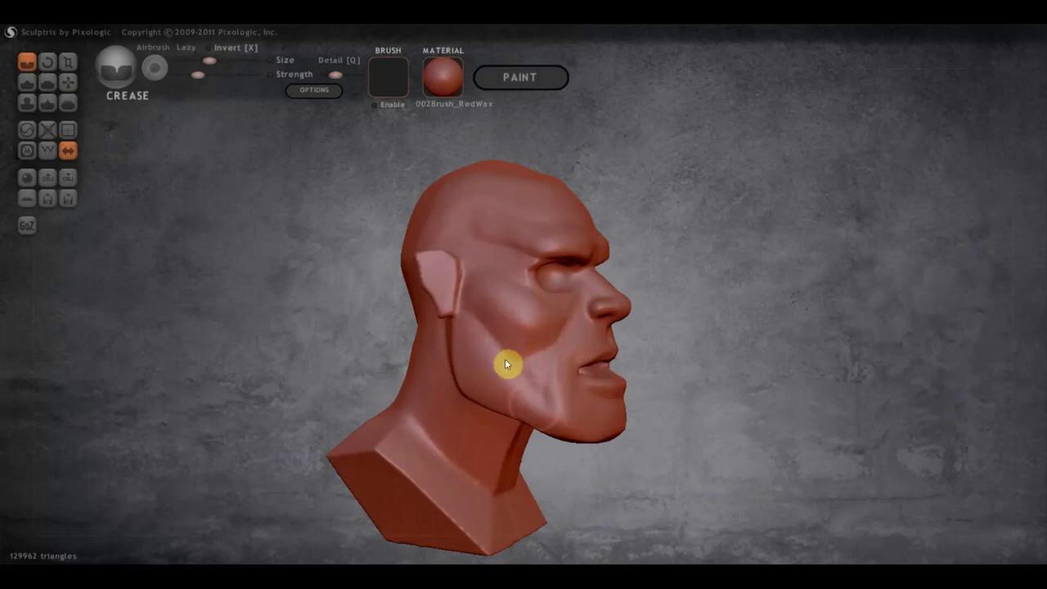
right_drag(532, 406, 513, 405)
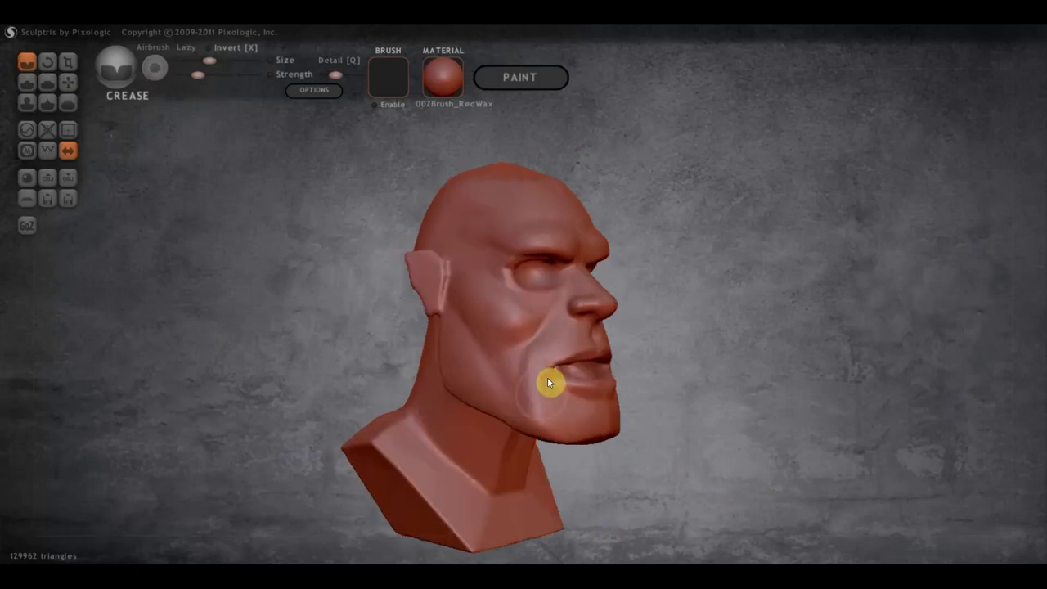
alt+right_drag(570, 431, 530, 319)
mouse_move(500, 309)
mouse_down()
mouse_move(509, 363)
mouse_move(495, 334)
mouse_move(504, 358)
mouse_move(495, 342)
mouse_move(577, 355)
mouse_up()
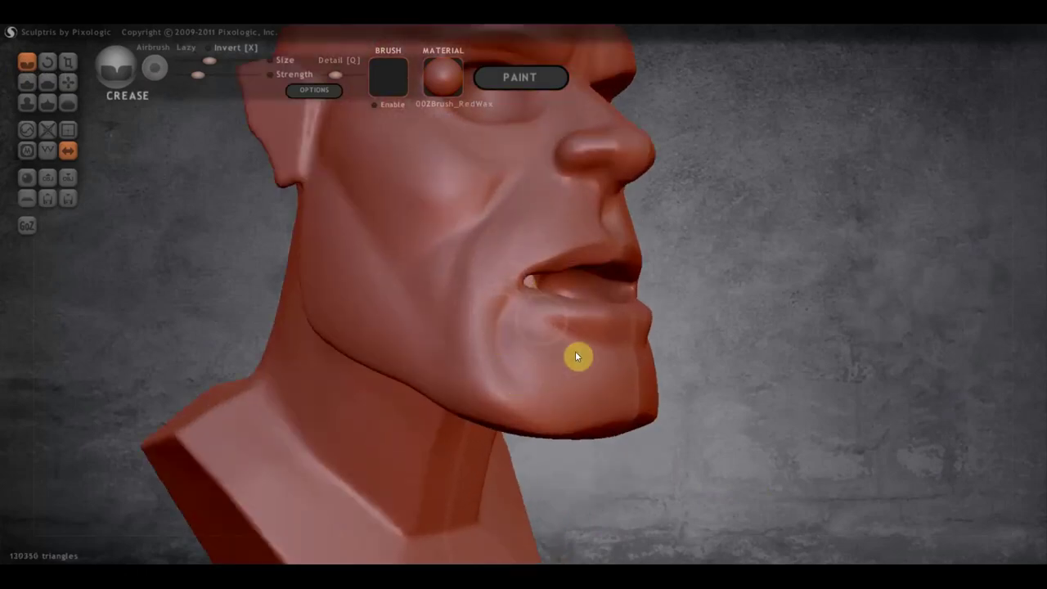
right_drag(570, 348, 526, 365)
mouse_move(584, 346)
mouse_down()
mouse_move(490, 376)
mouse_move(469, 322)
mouse_up()
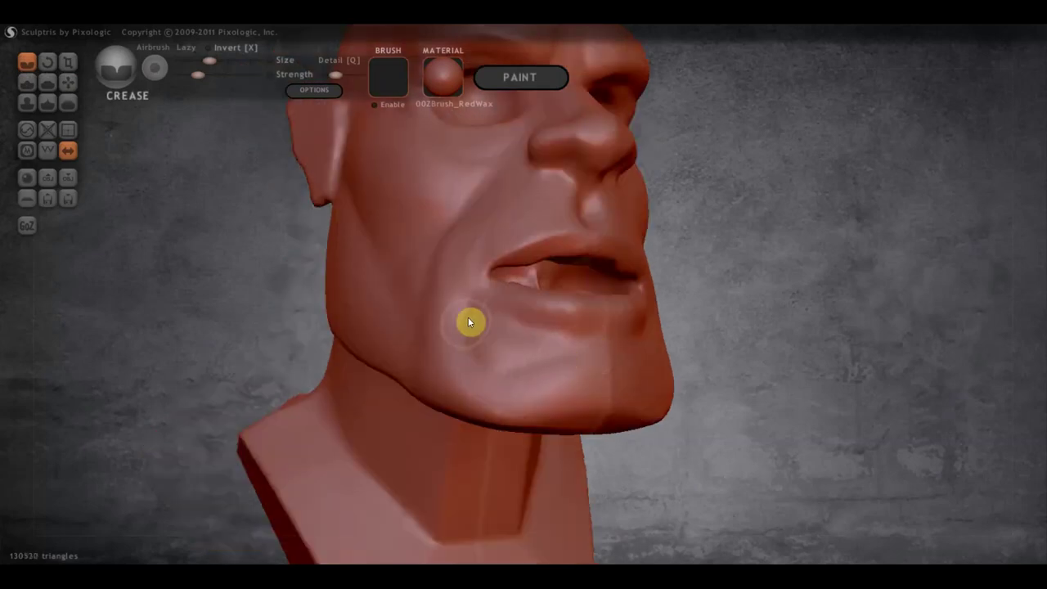
drag(597, 375, 584, 354)
click(27, 84)
Step: Lower the brush strength and flatten the chin and nasolabial fold
drag(205, 180, 524, 352)
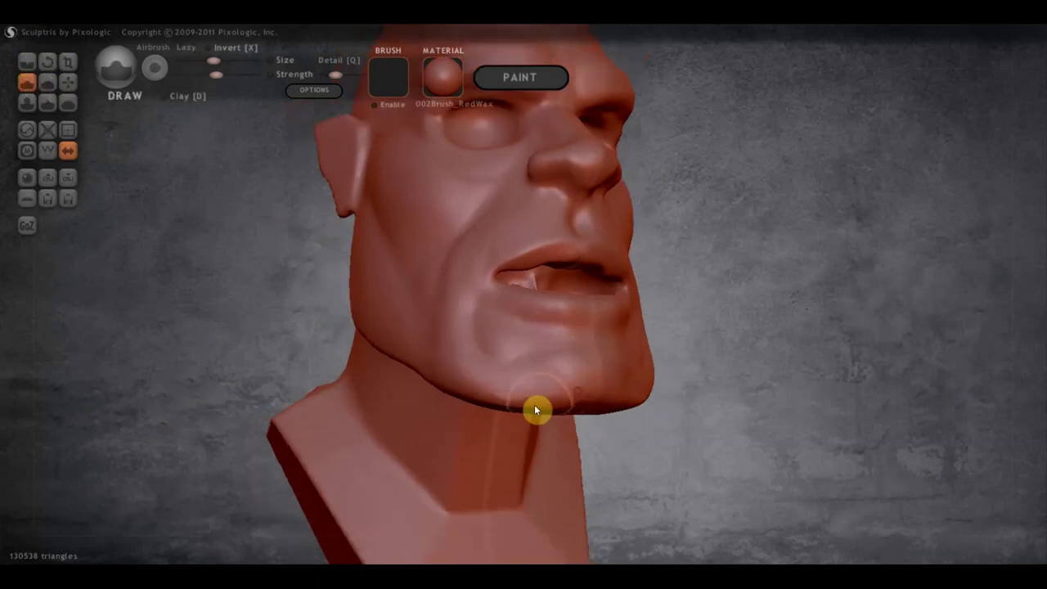
right_drag(570, 417, 575, 388)
drag(216, 74, 203, 74)
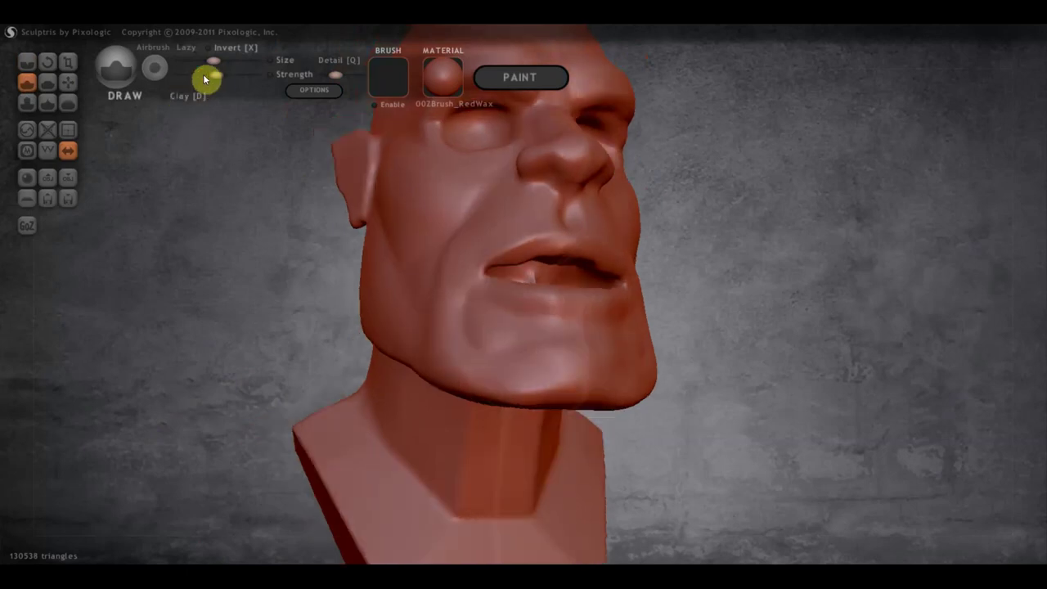
click(47, 82)
right_drag(528, 339, 623, 379)
drag(624, 379, 537, 378)
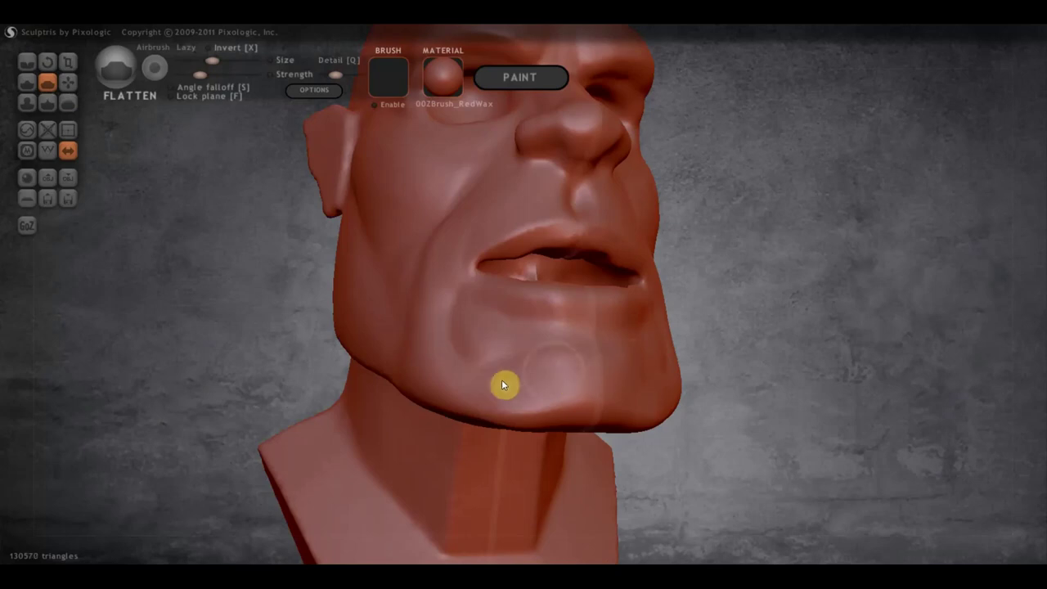
drag(422, 338, 422, 349)
Step: Flatten the cheek down to the chin, the upper cheek, and the jaw and neck below the ear
mouse_move(428, 285)
right_down()
mouse_move(467, 339)
mouse_move(516, 264)
right_up()
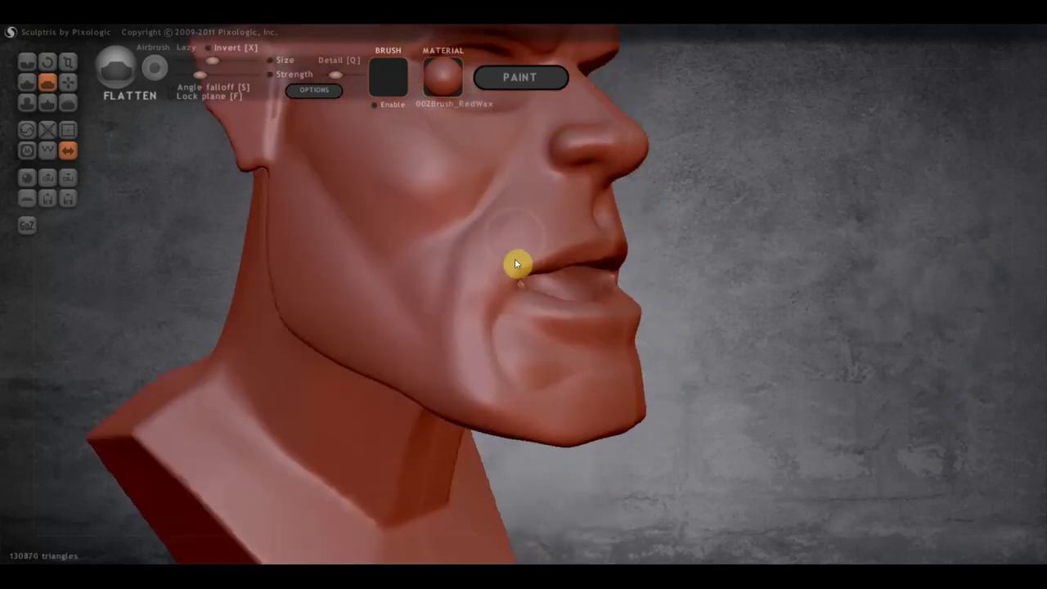
right_drag(472, 238, 543, 271)
drag(543, 271, 501, 363)
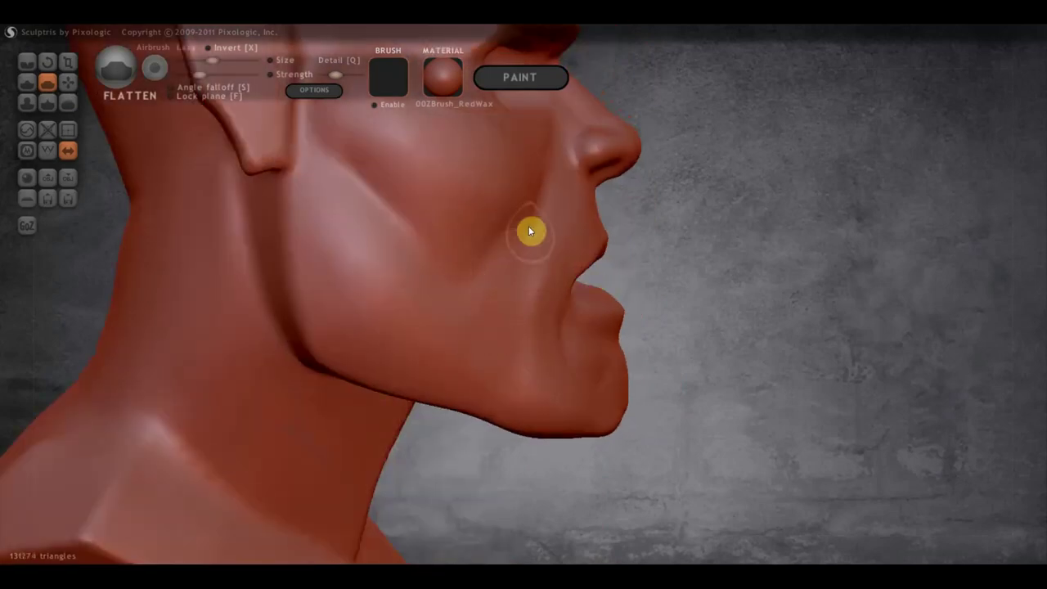
mouse_move(512, 243)
mouse_down()
mouse_move(530, 205)
mouse_move(456, 248)
mouse_move(412, 253)
mouse_move(334, 185)
mouse_up()
mouse_move(335, 185)
right_down()
mouse_move(407, 269)
mouse_move(407, 336)
mouse_move(501, 327)
right_up()
mouse_move(501, 327)
mouse_down()
mouse_move(467, 257)
mouse_move(463, 320)
mouse_up()
drag(365, 308, 409, 137)
mouse_move(414, 147)
right_down()
mouse_move(453, 277)
mouse_move(423, 256)
mouse_move(382, 317)
right_up()
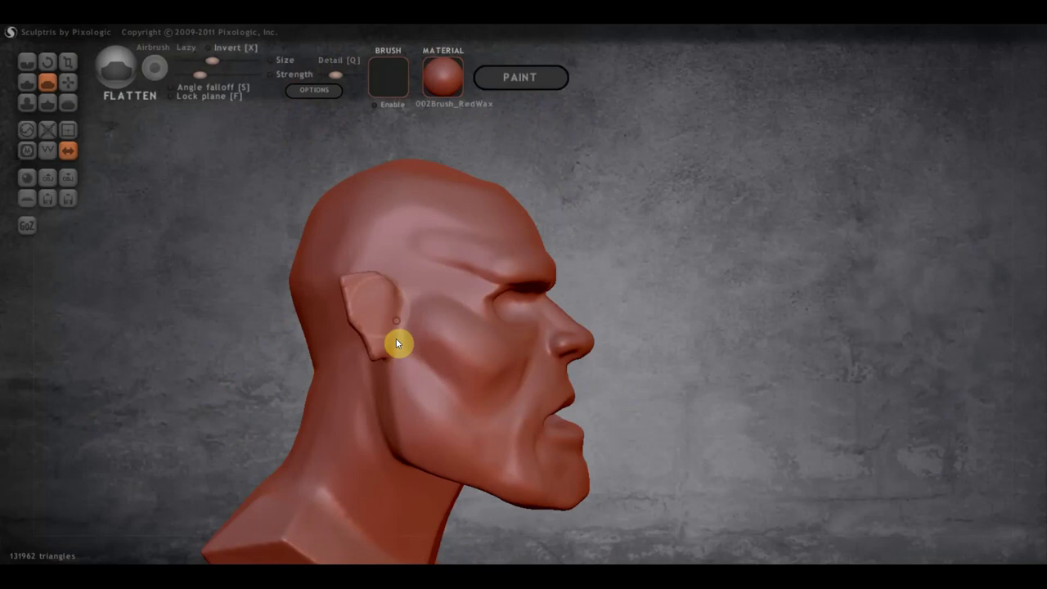
scroll(358, 301, up, 2)
click(68, 82)
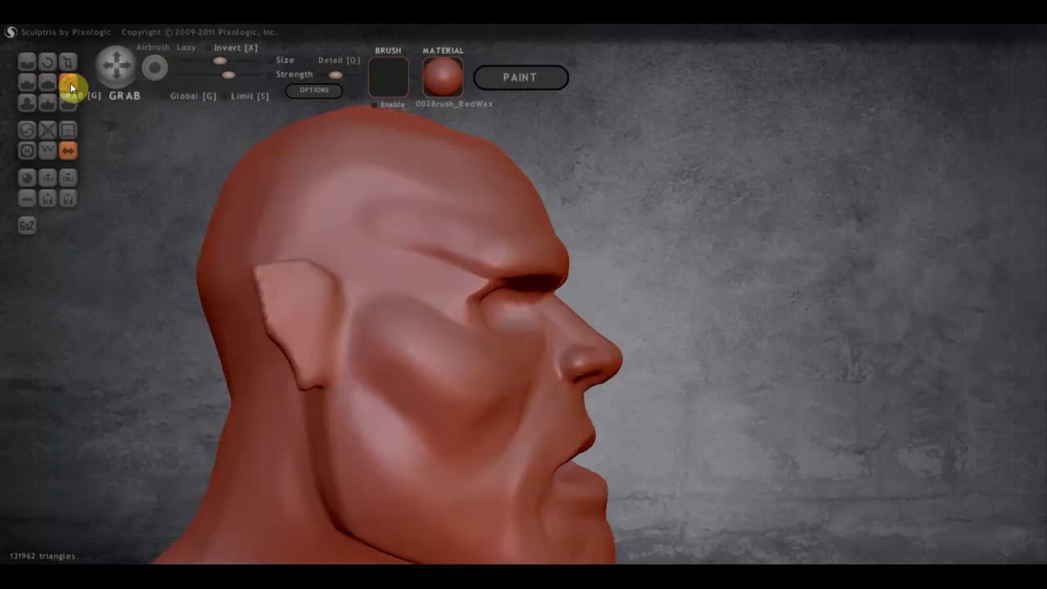
Step: Grab the ear larger, crease its inner rim, and build up the inner bowl with Draw
right_drag(310, 306, 280, 277)
mouse_move(234, 265)
mouse_down()
mouse_move(236, 245)
mouse_move(236, 311)
mouse_move(215, 348)
mouse_move(204, 300)
mouse_move(270, 274)
mouse_move(300, 295)
mouse_move(271, 309)
mouse_up()
mouse_move(271, 309)
right_down()
mouse_move(187, 313)
mouse_move(273, 296)
right_up()
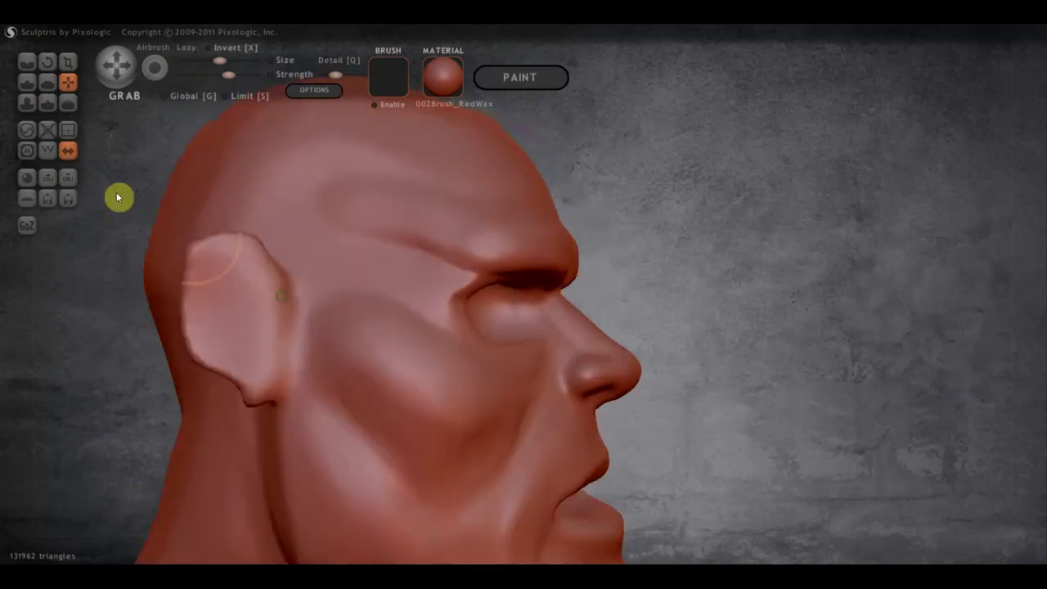
click(26, 62)
mouse_move(253, 275)
mouse_down()
mouse_move(220, 269)
mouse_move(213, 330)
mouse_move(256, 374)
mouse_up()
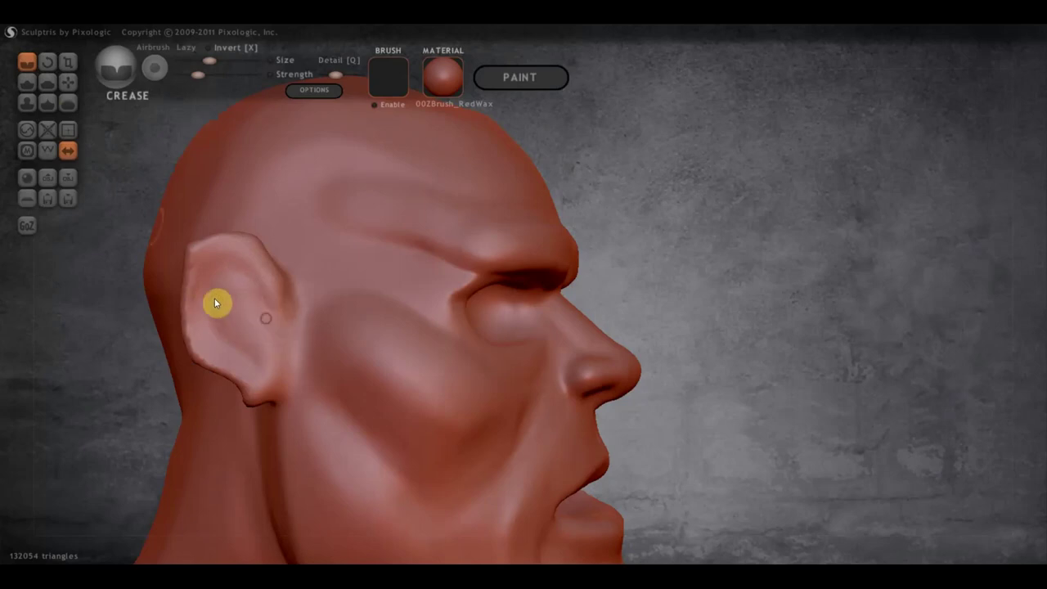
click(26, 83)
mouse_move(203, 236)
mouse_down()
mouse_move(236, 332)
mouse_move(229, 290)
mouse_move(244, 309)
mouse_move(241, 287)
mouse_up()
mouse_move(238, 335)
mouse_down()
mouse_move(278, 350)
mouse_move(224, 313)
mouse_up()
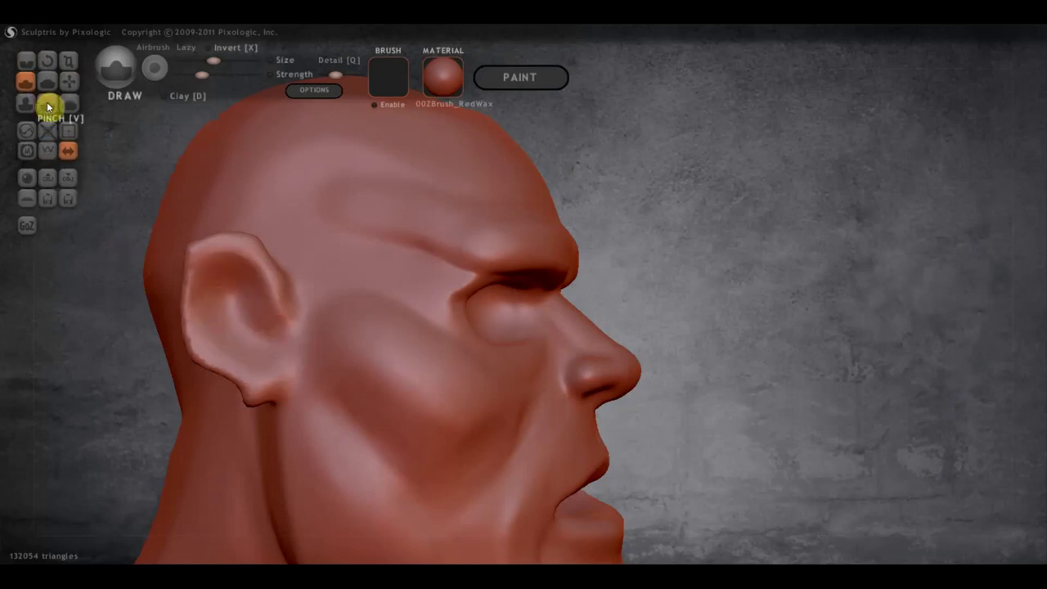
Step: With Clay on, reshape the inner ear bowl, crease the rim and round the earlobe
click(165, 96)
scroll(189, 234, up, 3)
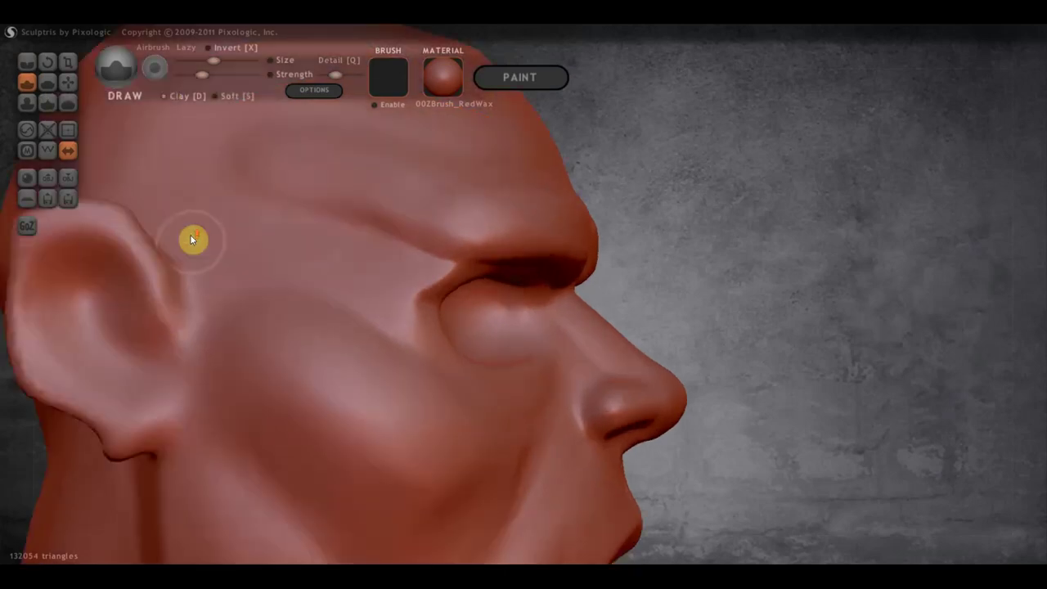
scroll(246, 242, up, 2)
scroll(254, 246, down, 2)
scroll(205, 278, down, 3)
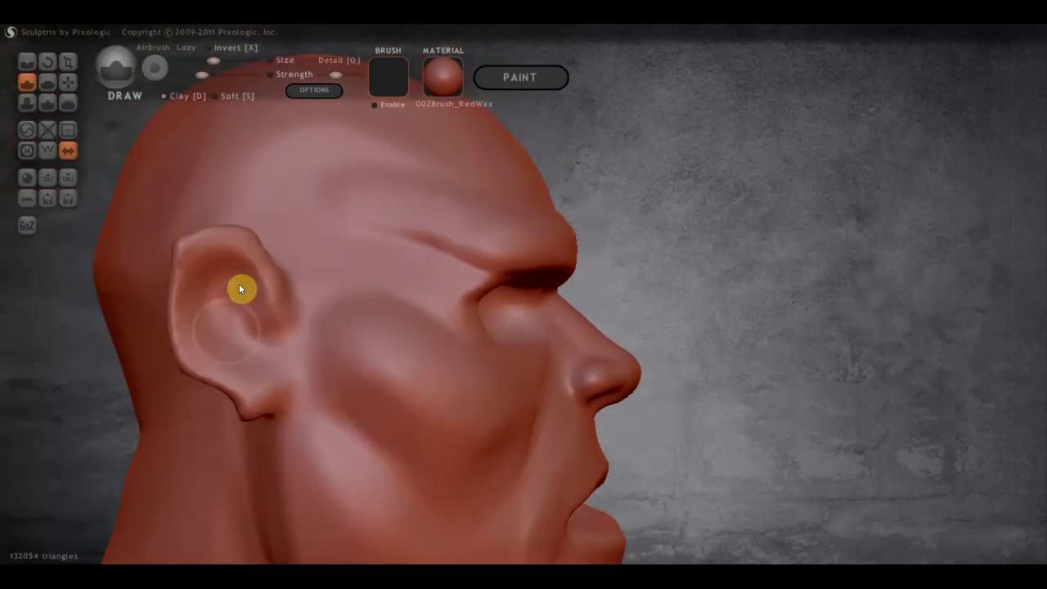
mouse_move(239, 292)
mouse_down()
mouse_move(248, 315)
mouse_move(237, 343)
mouse_move(208, 324)
mouse_move(255, 325)
mouse_move(227, 318)
mouse_move(252, 299)
mouse_move(220, 314)
mouse_up()
click(31, 66)
mouse_move(257, 360)
mouse_down()
mouse_move(203, 346)
mouse_move(240, 371)
mouse_move(192, 310)
mouse_move(240, 265)
mouse_move(193, 328)
mouse_move(278, 368)
mouse_move(286, 410)
mouse_up()
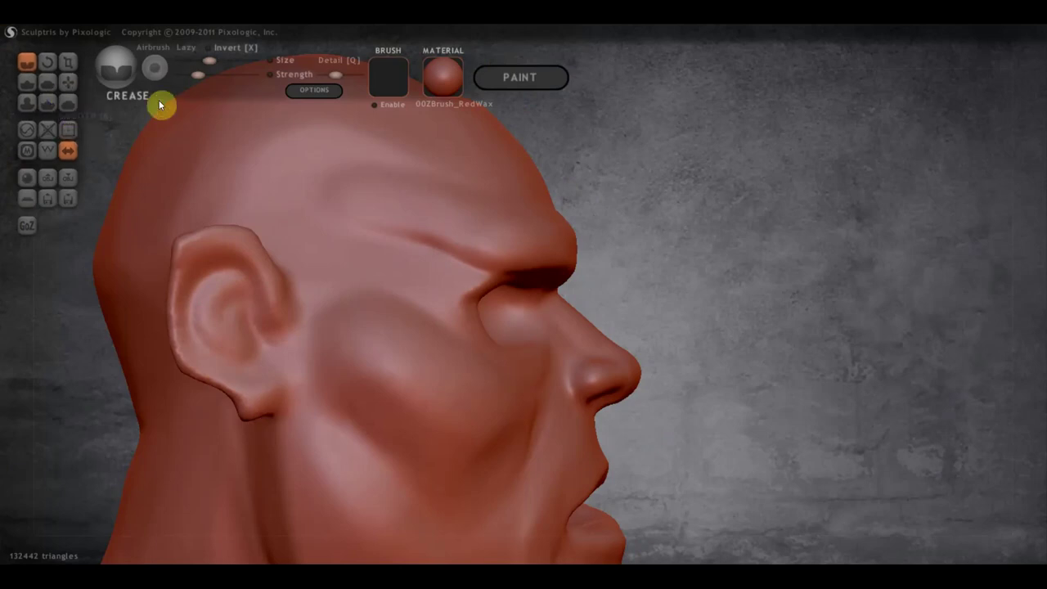
click(27, 82)
drag(254, 397, 241, 387)
Step: Turn Clay off and sculpt the earlobe and the ear's upper rim
click(187, 74)
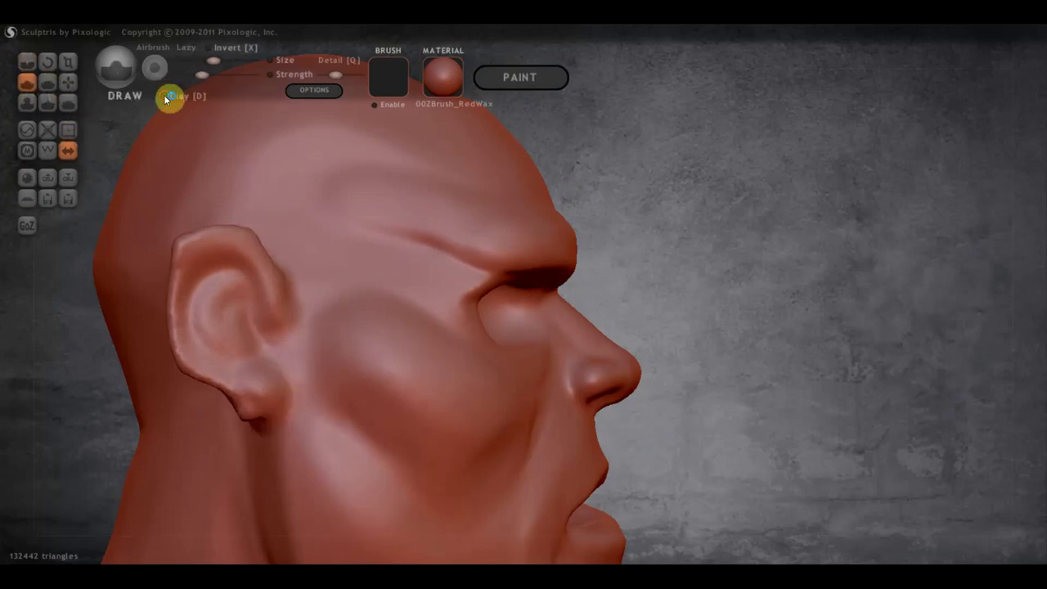
mouse_move(265, 413)
mouse_down()
mouse_move(237, 406)
mouse_move(257, 425)
mouse_move(240, 397)
mouse_up()
drag(188, 264, 175, 259)
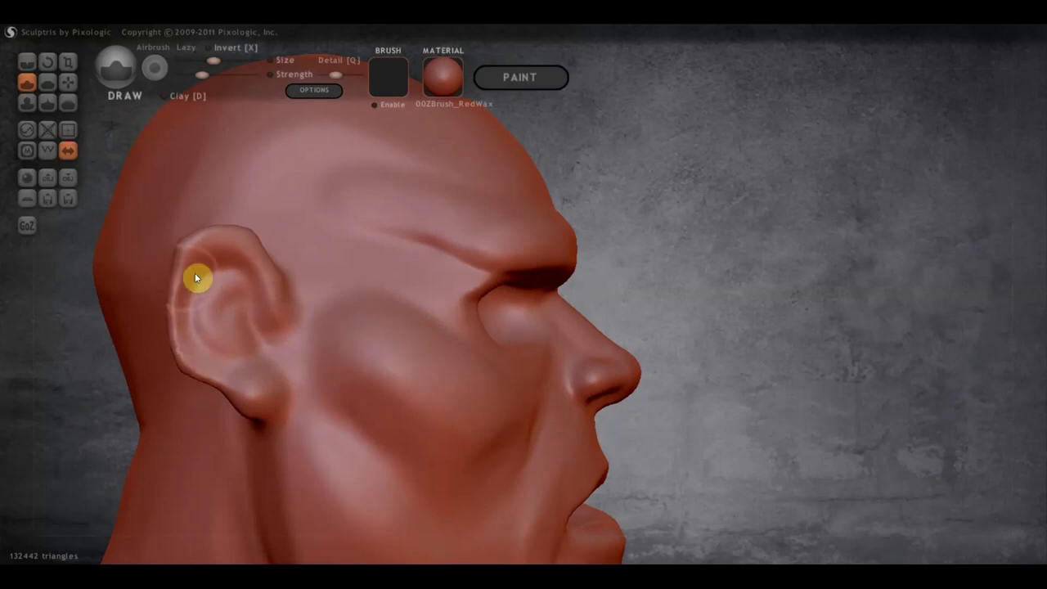
scroll(193, 263, up, 1)
scroll(245, 254, up, 2)
scroll(325, 242, up, 2)
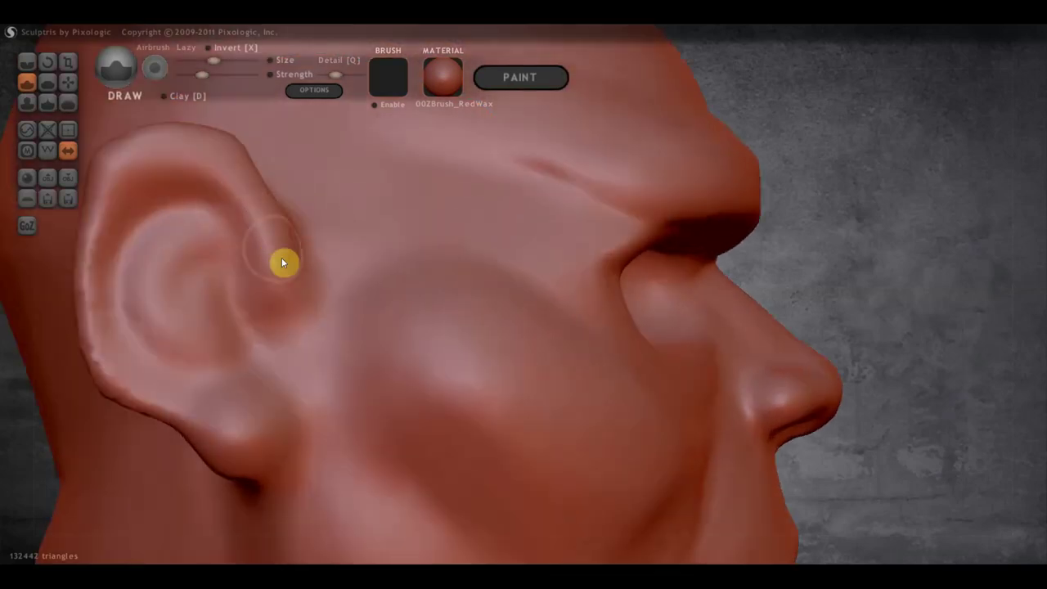
Step: Shape the tragus, deepen the ear canal and hollow out the concha
mouse_move(290, 283)
mouse_down()
mouse_move(327, 327)
mouse_move(195, 143)
mouse_move(141, 140)
mouse_move(104, 197)
mouse_move(93, 313)
mouse_move(131, 390)
mouse_move(179, 416)
mouse_move(112, 369)
mouse_up()
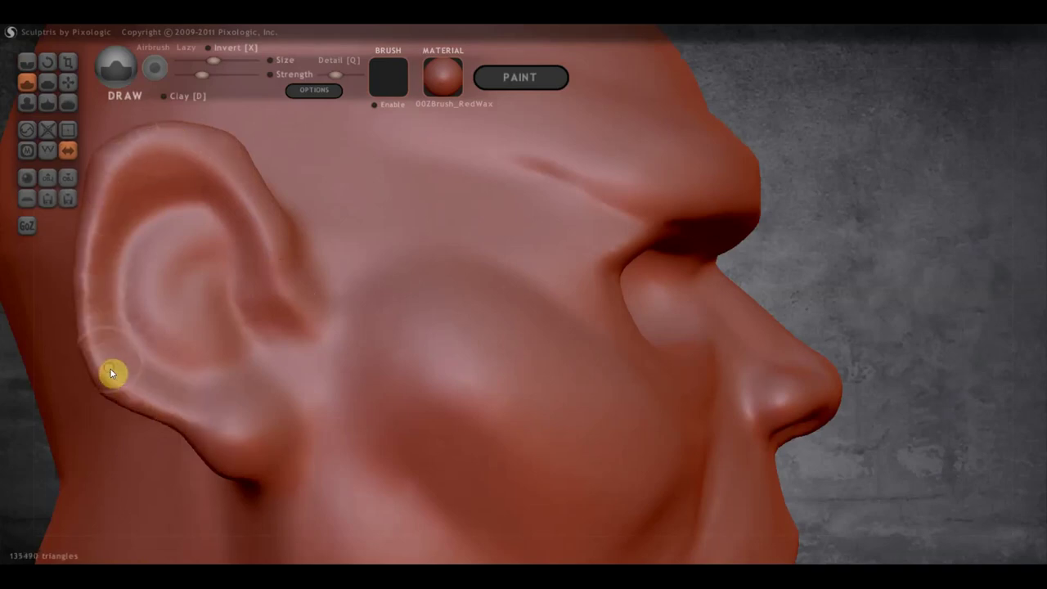
scroll(223, 246, down, 3)
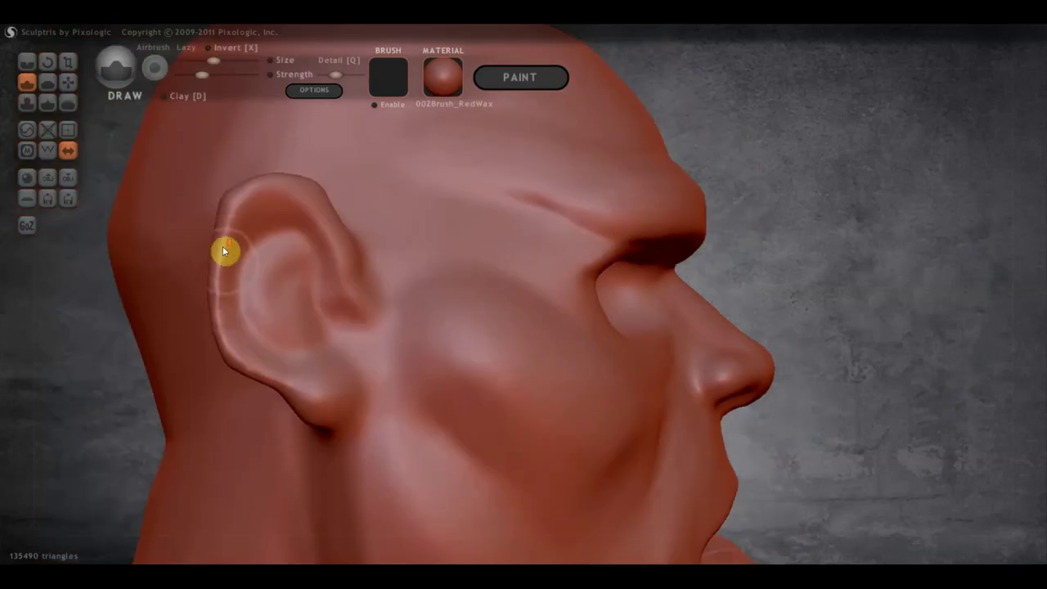
scroll(296, 299, up, 2)
mouse_move(278, 340)
mouse_down()
mouse_move(273, 324)
mouse_move(278, 358)
mouse_move(271, 332)
mouse_move(309, 342)
mouse_up()
mouse_move(264, 270)
mouse_down()
mouse_move(233, 278)
mouse_move(253, 273)
mouse_move(242, 270)
mouse_move(250, 211)
mouse_move(206, 199)
mouse_move(231, 206)
mouse_move(187, 234)
mouse_move(231, 238)
mouse_up()
scroll(323, 418, down, 3)
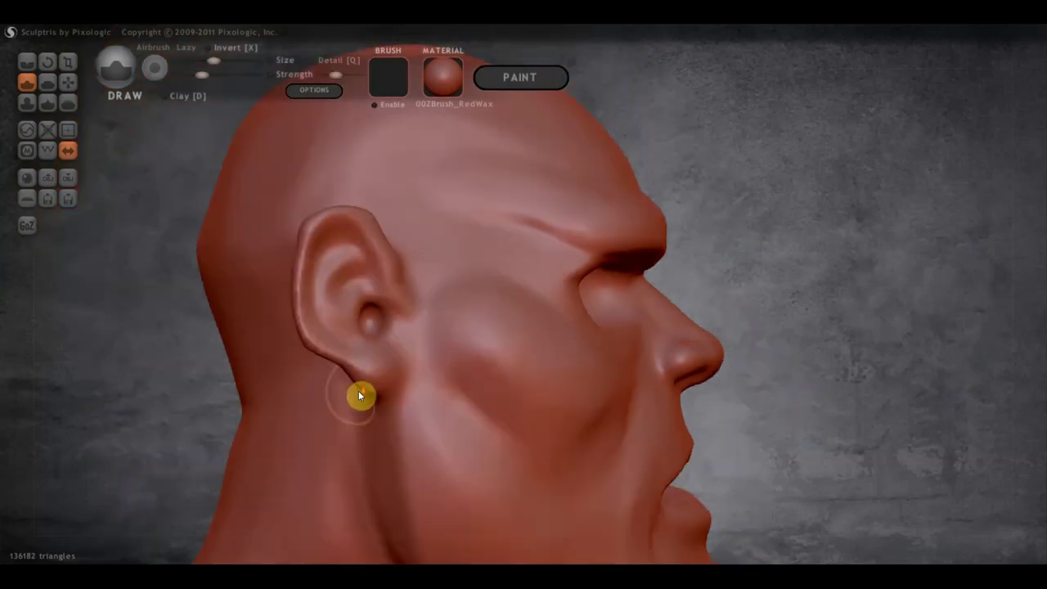
scroll(360, 395, down, 2)
Step: Round off the flat strip on the front of the neck with Flatten, checking it from several angles
right_drag(425, 355, 399, 364)
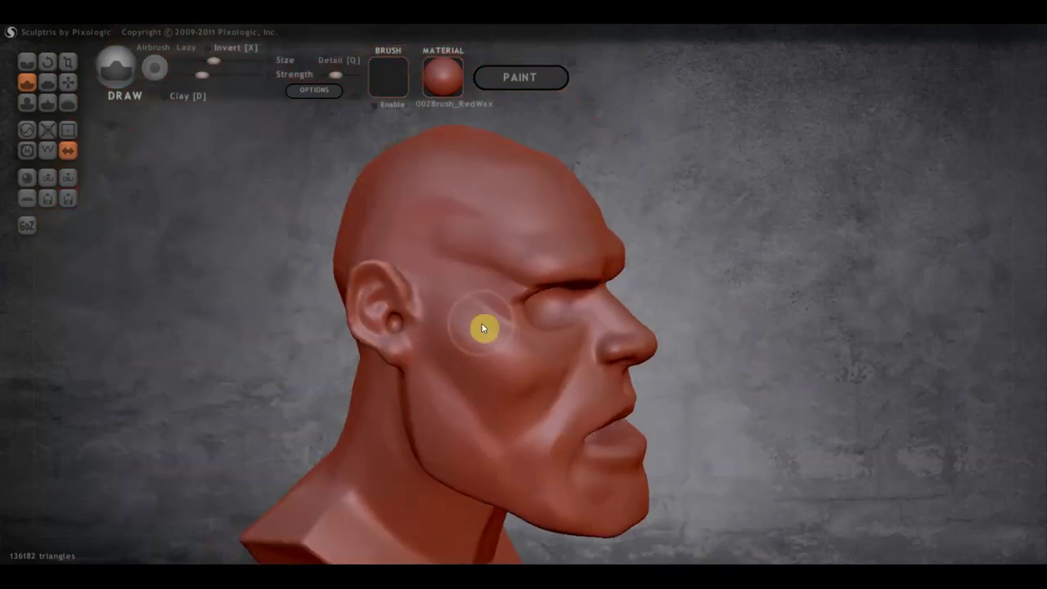
drag(622, 287, 692, 276)
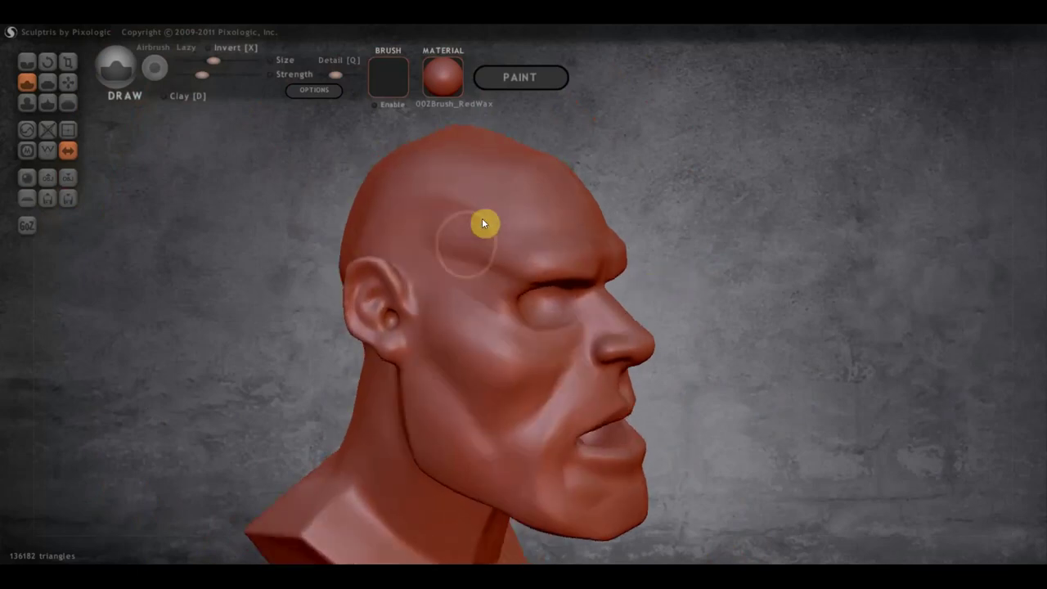
scroll(514, 286, up, 2)
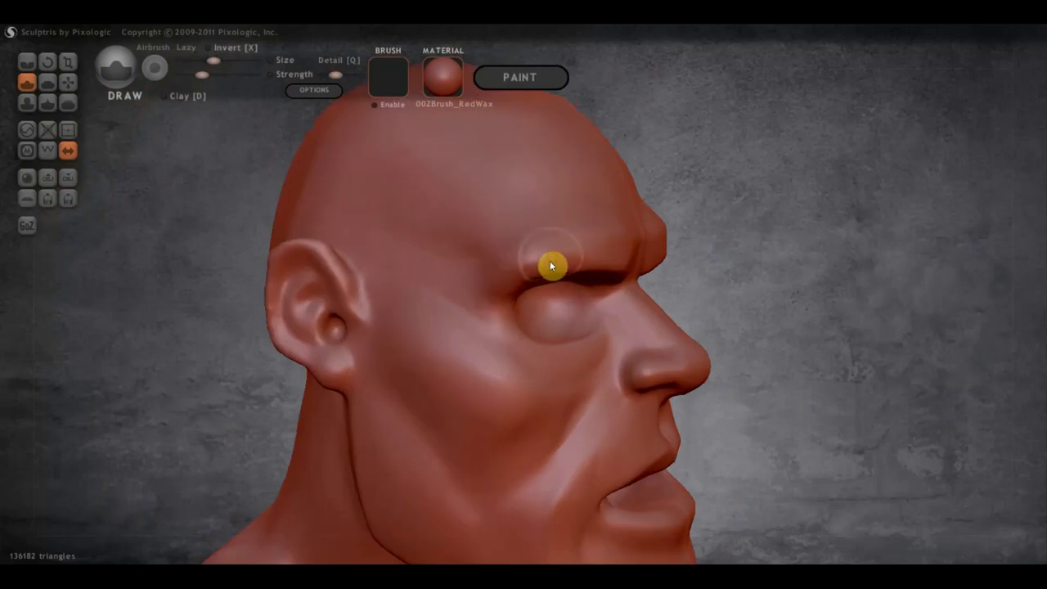
mouse_move(603, 251)
right_down()
mouse_move(527, 251)
mouse_move(444, 232)
mouse_move(582, 251)
mouse_move(595, 390)
mouse_move(636, 369)
mouse_move(614, 386)
mouse_move(636, 409)
mouse_move(555, 369)
right_up()
scroll(596, 390, down, 2)
click(47, 81)
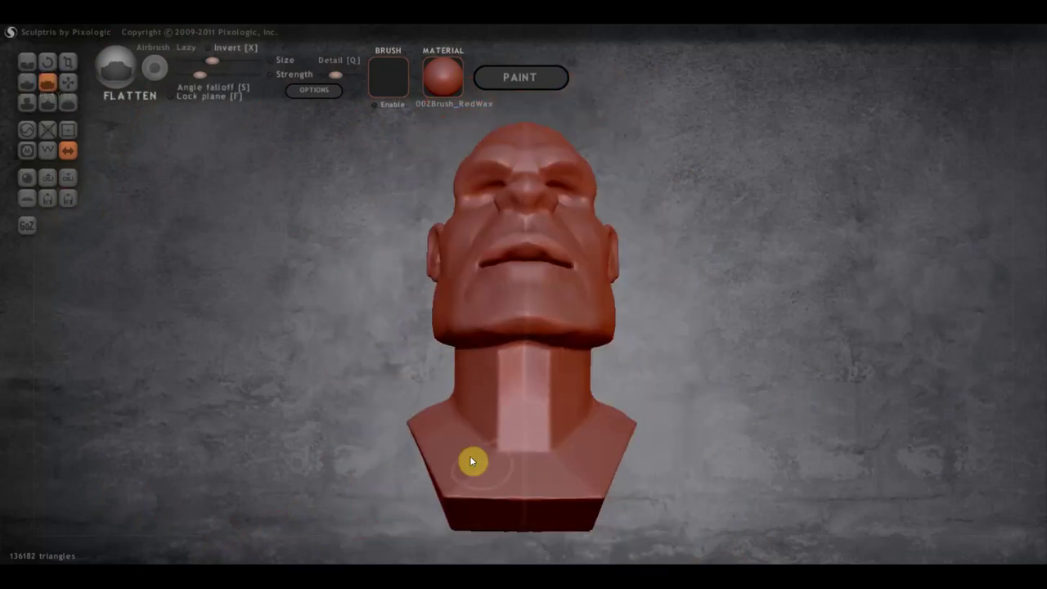
shift+drag(490, 360, 504, 458)
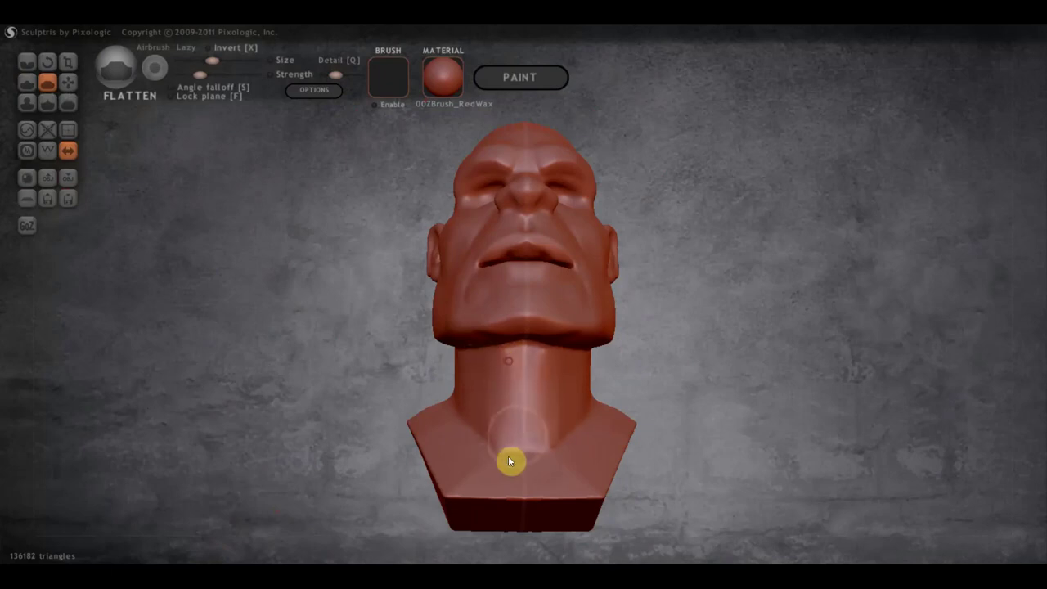
mouse_move(540, 379)
right_down()
mouse_move(545, 458)
mouse_move(585, 396)
right_up()
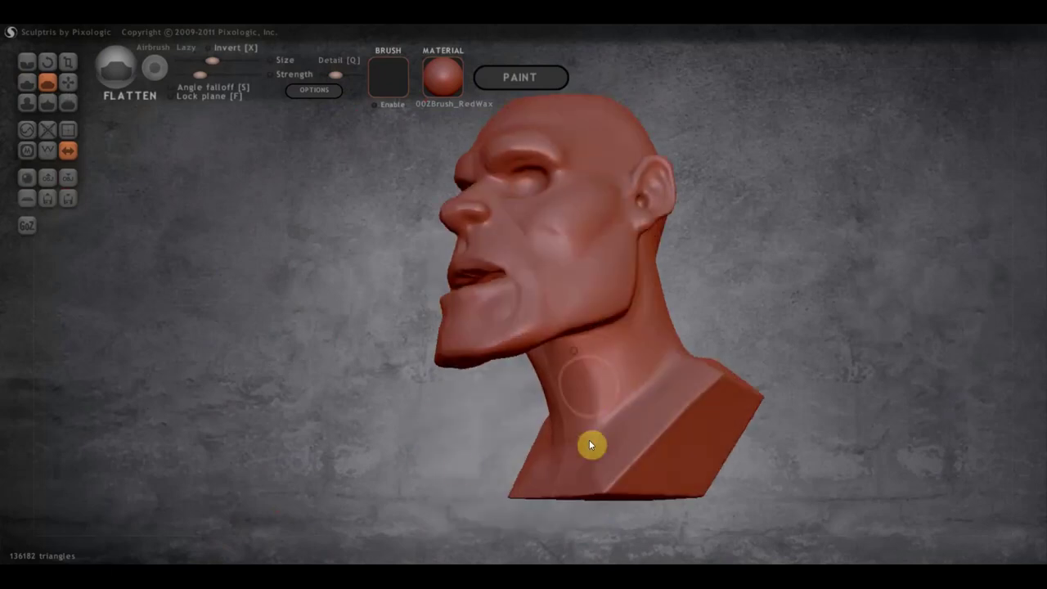
mouse_move(612, 429)
right_down()
mouse_move(666, 428)
mouse_move(615, 435)
right_up()
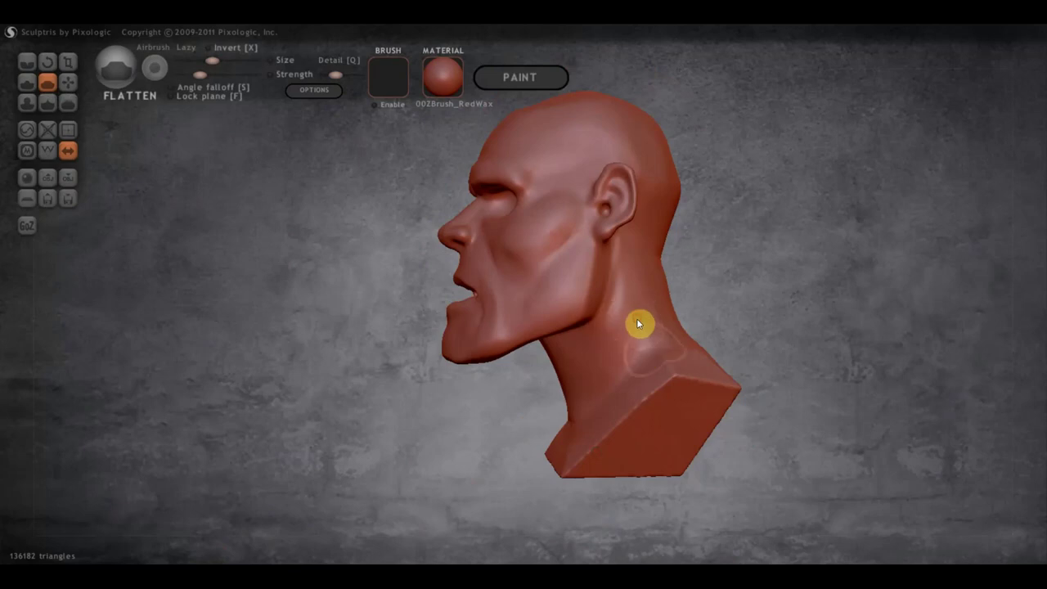
right_drag(638, 324, 655, 407)
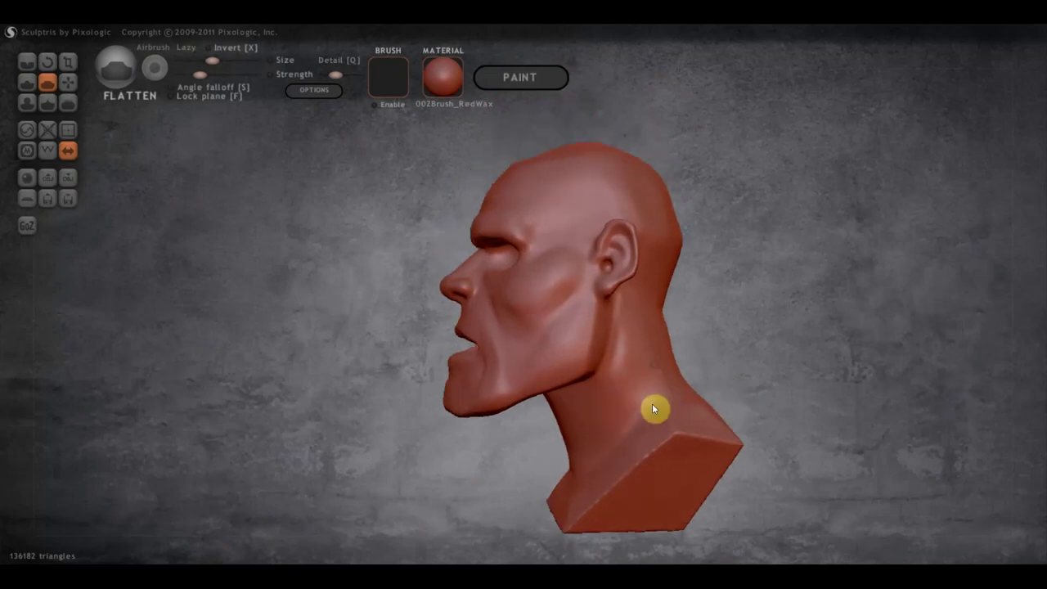
Step: Pull the jaw and under-chin back toward the neck with the Grab brush
click(69, 81)
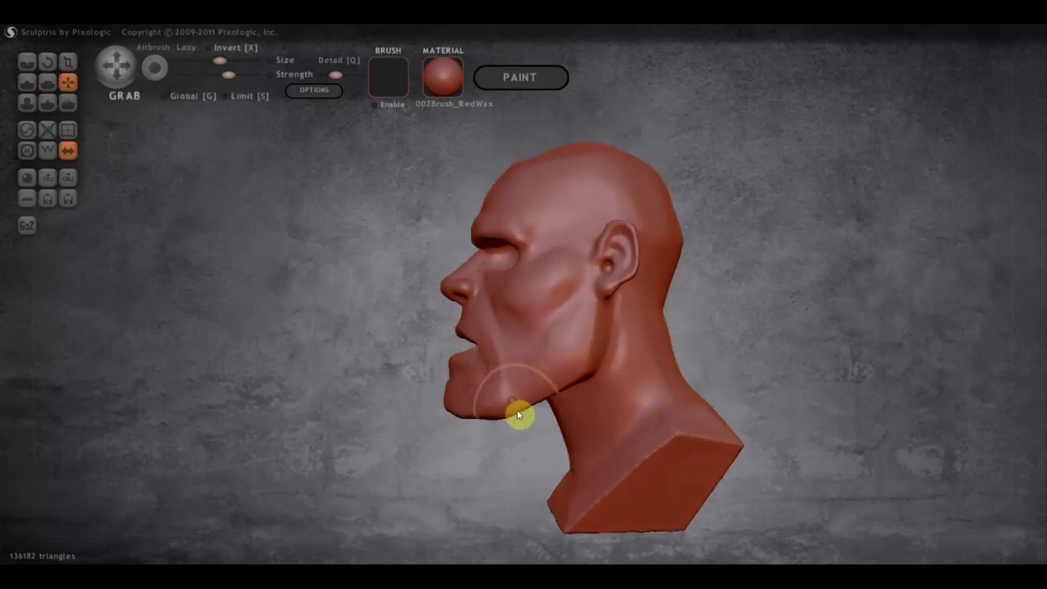
mouse_move(518, 408)
mouse_down()
mouse_move(561, 401)
mouse_move(467, 420)
mouse_move(464, 429)
mouse_move(488, 417)
mouse_move(432, 465)
mouse_move(542, 466)
mouse_move(509, 451)
mouse_up()
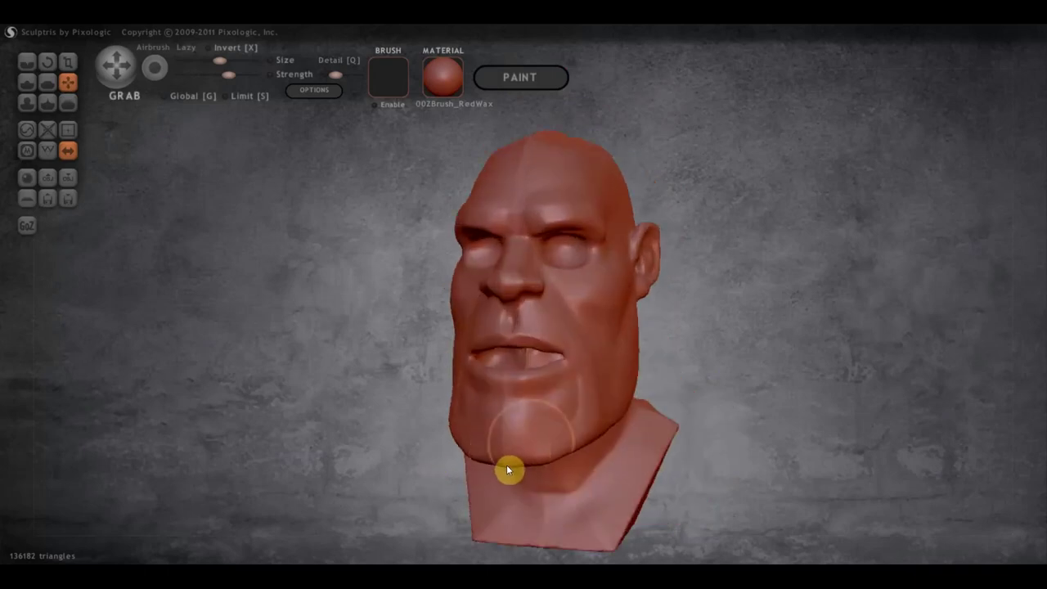
mouse_move(618, 381)
mouse_down()
mouse_move(671, 376)
mouse_move(559, 375)
mouse_up()
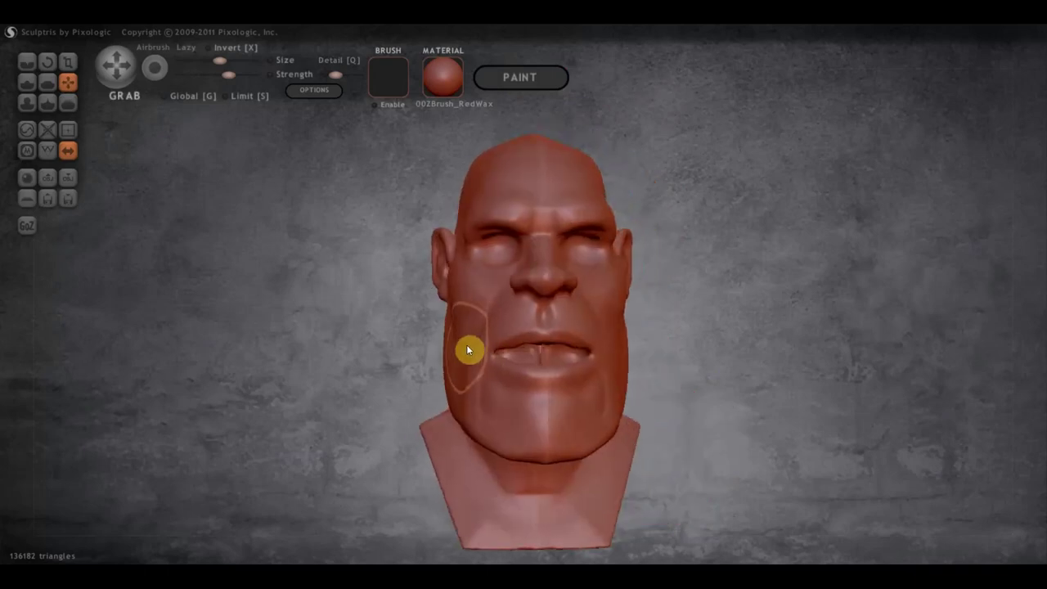
Step: Pull the nose tip outward and reshape its underside, then add a Draw stroke on the nose
mouse_move(471, 350)
right_down()
mouse_move(495, 368)
mouse_move(507, 440)
right_up()
mouse_move(494, 386)
right_down()
mouse_move(576, 404)
mouse_move(587, 436)
right_up()
mouse_move(554, 405)
right_down()
mouse_move(657, 329)
mouse_move(603, 382)
right_up()
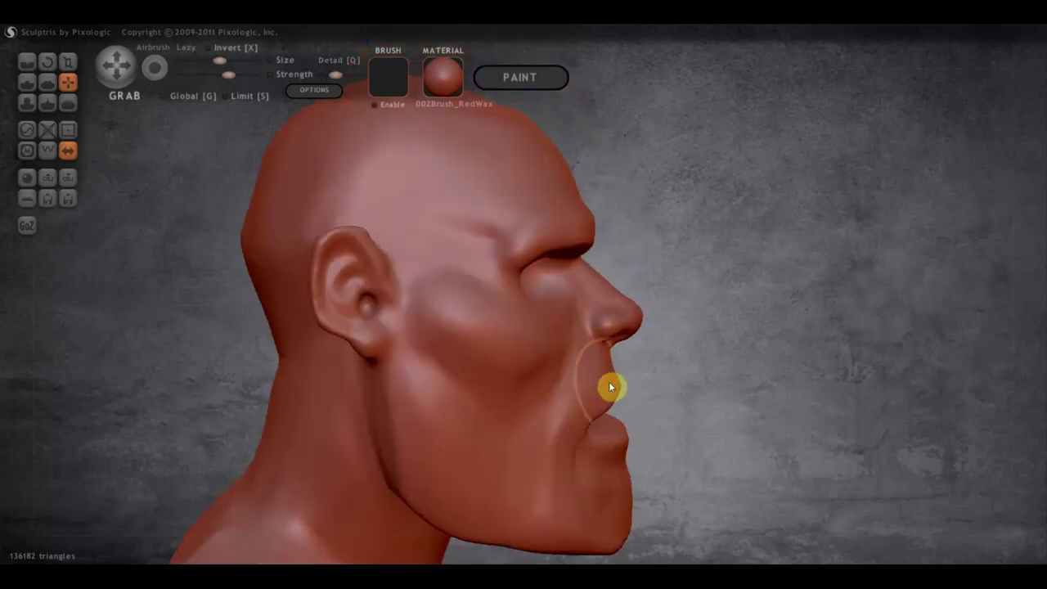
scroll(621, 379, up, 2)
drag(638, 338, 676, 297)
mouse_move(668, 347)
mouse_down()
mouse_move(670, 362)
mouse_move(649, 374)
mouse_move(662, 379)
mouse_up()
mouse_move(673, 363)
right_down()
mouse_move(547, 332)
mouse_move(551, 325)
right_up()
click(26, 75)
right_drag(426, 270, 457, 277)
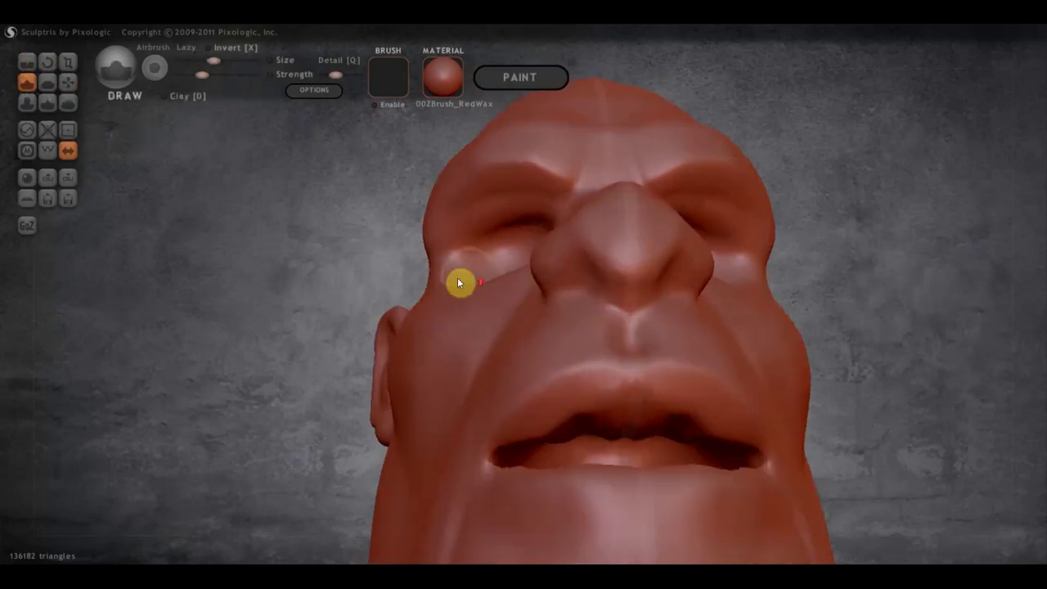
Step: Add Draw strokes beside the nose and raise ridges along both sides of the philtrum
mouse_move(571, 272)
mouse_down()
mouse_move(577, 265)
mouse_move(572, 281)
mouse_up()
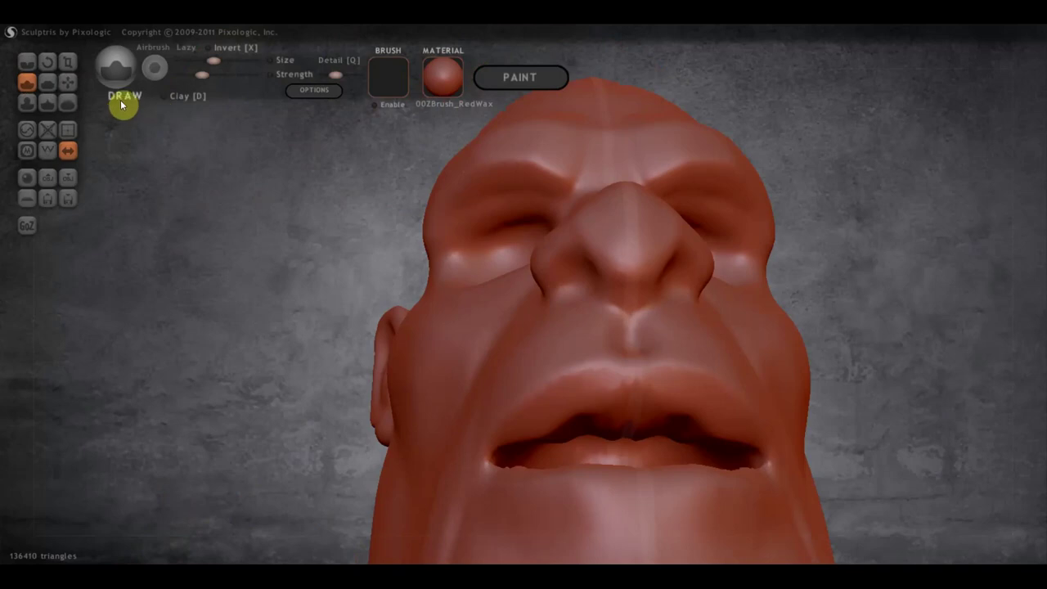
scroll(499, 287, up, 2)
mouse_move(589, 298)
mouse_down()
mouse_move(581, 267)
mouse_move(609, 260)
mouse_move(588, 256)
mouse_move(601, 286)
mouse_move(619, 266)
mouse_move(603, 291)
mouse_move(612, 264)
mouse_move(594, 269)
mouse_move(600, 250)
mouse_move(572, 288)
mouse_up()
mouse_move(573, 288)
right_down()
mouse_move(605, 322)
mouse_move(614, 369)
right_up()
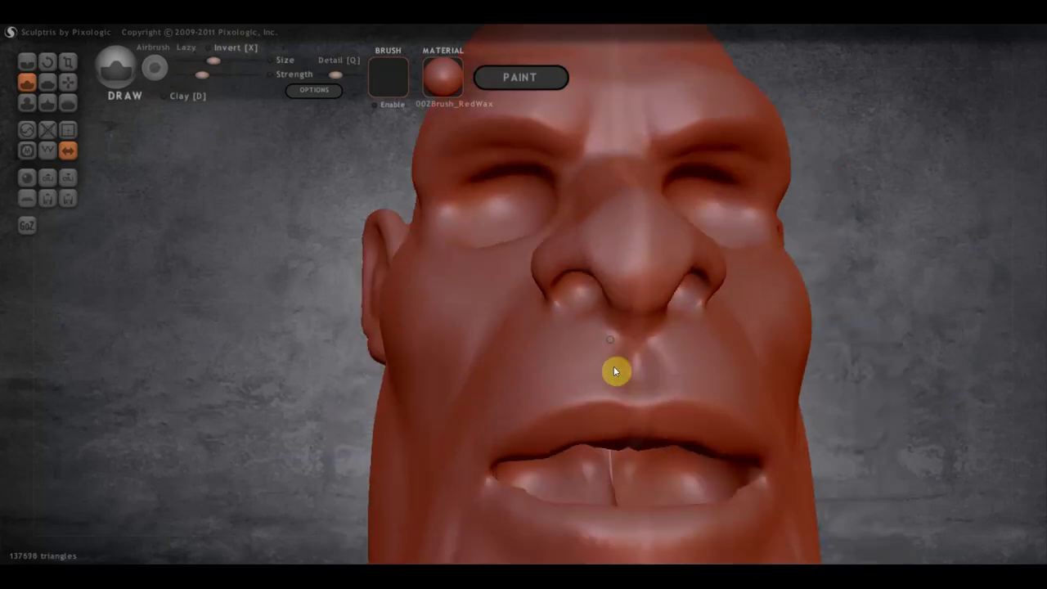
mouse_move(619, 339)
mouse_down()
mouse_move(615, 384)
mouse_move(612, 344)
mouse_move(611, 369)
mouse_move(634, 361)
mouse_move(633, 387)
mouse_move(612, 346)
mouse_up()
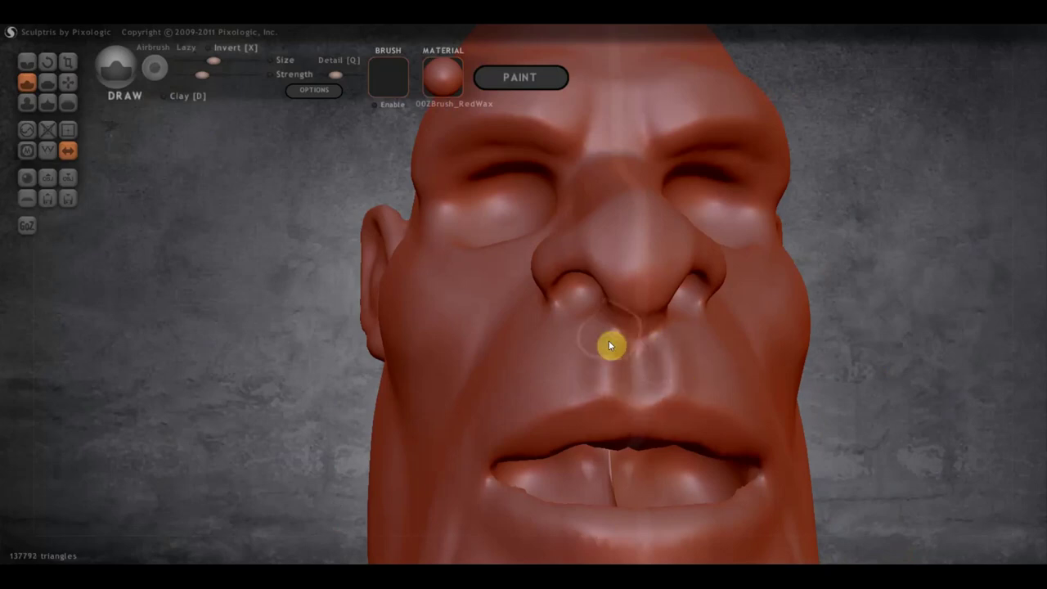
right_drag(621, 411, 592, 327)
mouse_move(603, 344)
mouse_down()
mouse_move(582, 332)
mouse_move(565, 352)
mouse_move(595, 350)
mouse_move(561, 352)
mouse_move(587, 341)
mouse_move(570, 320)
mouse_move(589, 361)
mouse_up()
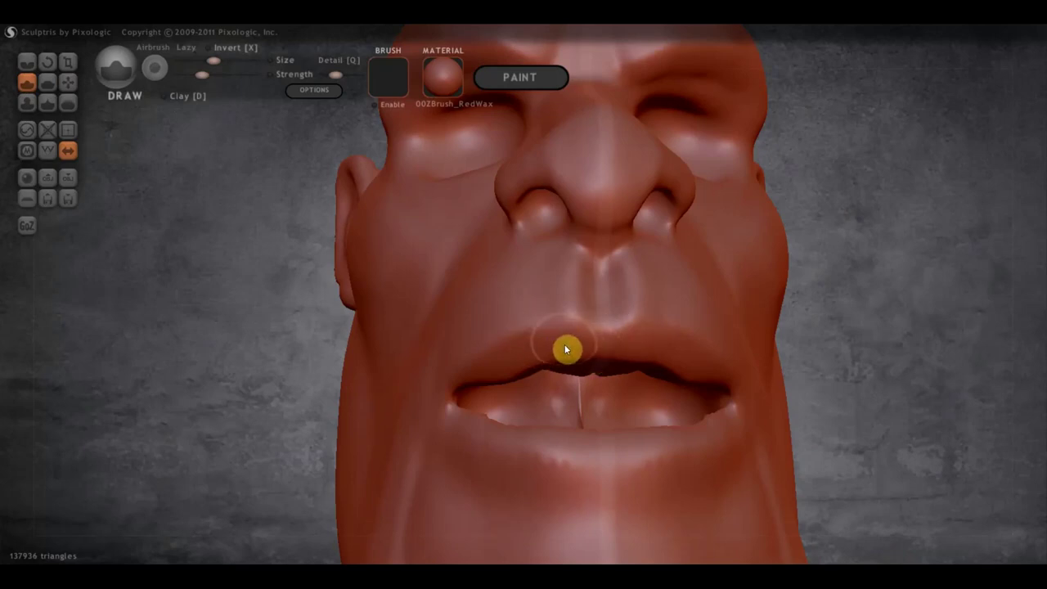
Step: Thicken the upper lip, build up the mouth interior and teeth, and sculpt the lower lip
scroll(583, 368, down, 1)
right_drag(584, 376, 544, 329)
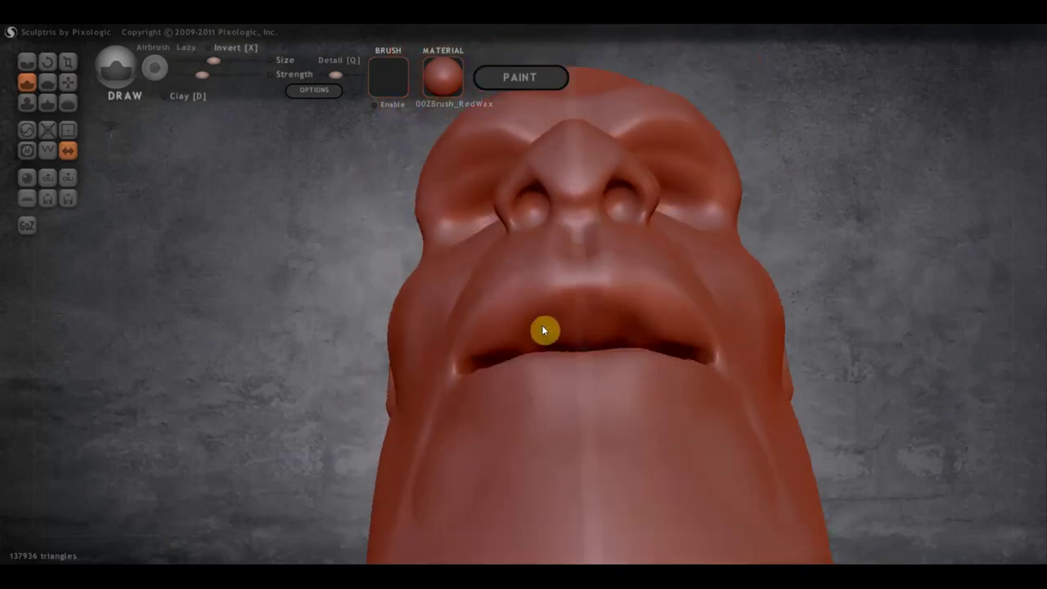
mouse_move(585, 329)
mouse_down()
mouse_move(560, 329)
mouse_move(608, 327)
mouse_move(509, 348)
mouse_move(565, 335)
mouse_move(538, 344)
mouse_up()
right_drag(558, 341, 620, 361)
mouse_move(646, 374)
mouse_down()
mouse_move(606, 358)
mouse_move(573, 362)
mouse_move(637, 358)
mouse_move(567, 355)
mouse_up()
mouse_move(568, 355)
right_down()
mouse_move(568, 393)
mouse_move(544, 440)
mouse_move(565, 496)
mouse_move(608, 461)
right_up()
mouse_move(607, 460)
mouse_down()
mouse_move(617, 423)
mouse_move(558, 441)
mouse_move(498, 395)
mouse_move(551, 405)
mouse_up()
mouse_move(551, 405)
right_down()
mouse_move(638, 442)
mouse_move(674, 379)
mouse_move(645, 376)
right_up()
click(69, 82)
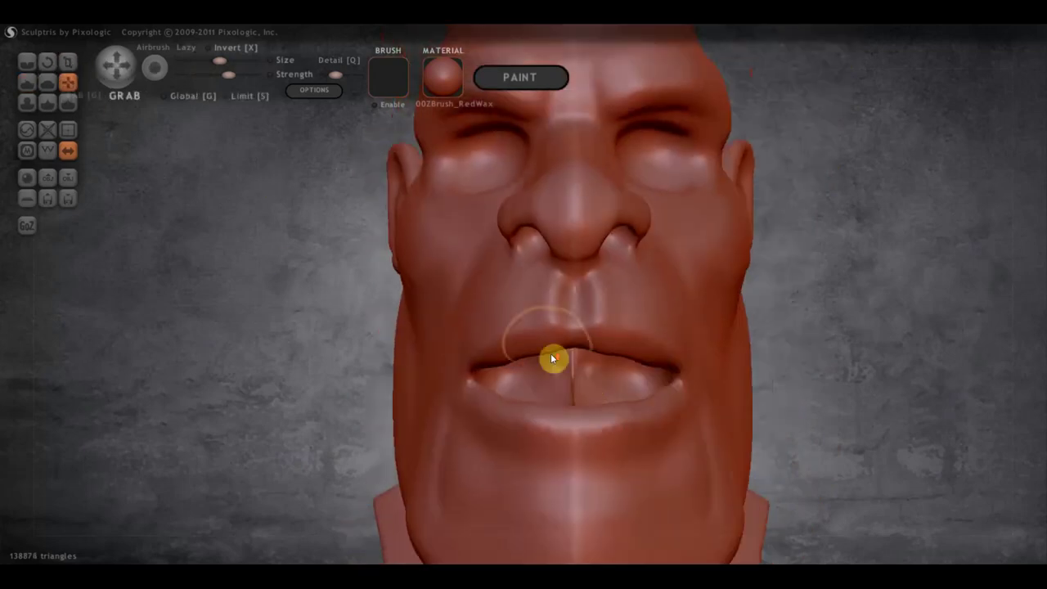
Step: Zoom in and Grab-drag the upper-lip centre and the mouth line above the teeth
scroll(551, 353, up, 3)
scroll(564, 358, up, 2)
mouse_move(565, 360)
mouse_down()
mouse_move(577, 362)
mouse_move(579, 346)
mouse_move(624, 413)
mouse_up()
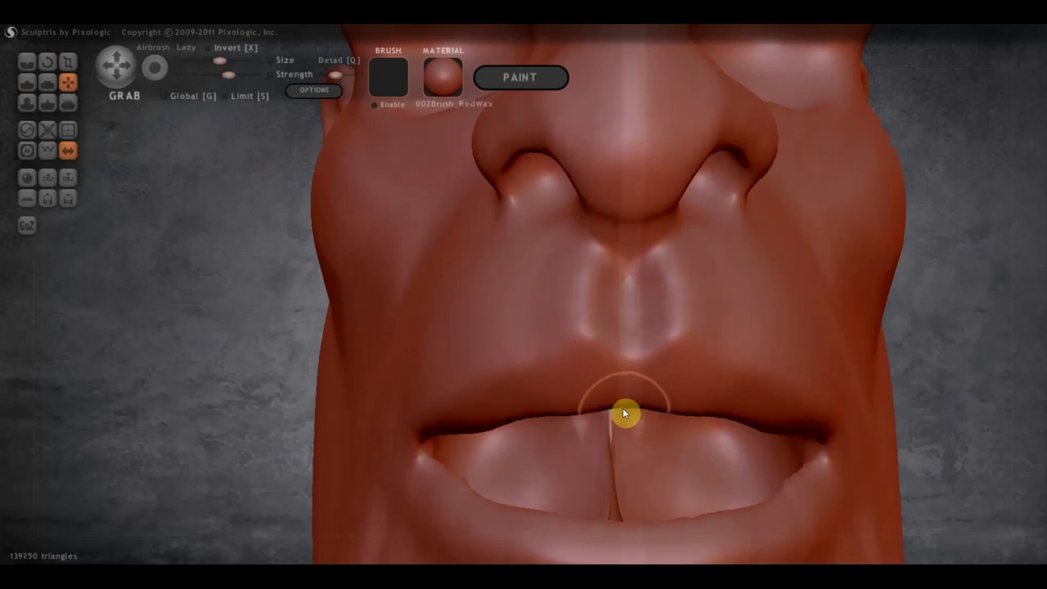
mouse_move(540, 421)
mouse_down()
mouse_move(549, 420)
mouse_move(509, 434)
mouse_move(490, 427)
mouse_up()
scroll(489, 424, down, 2)
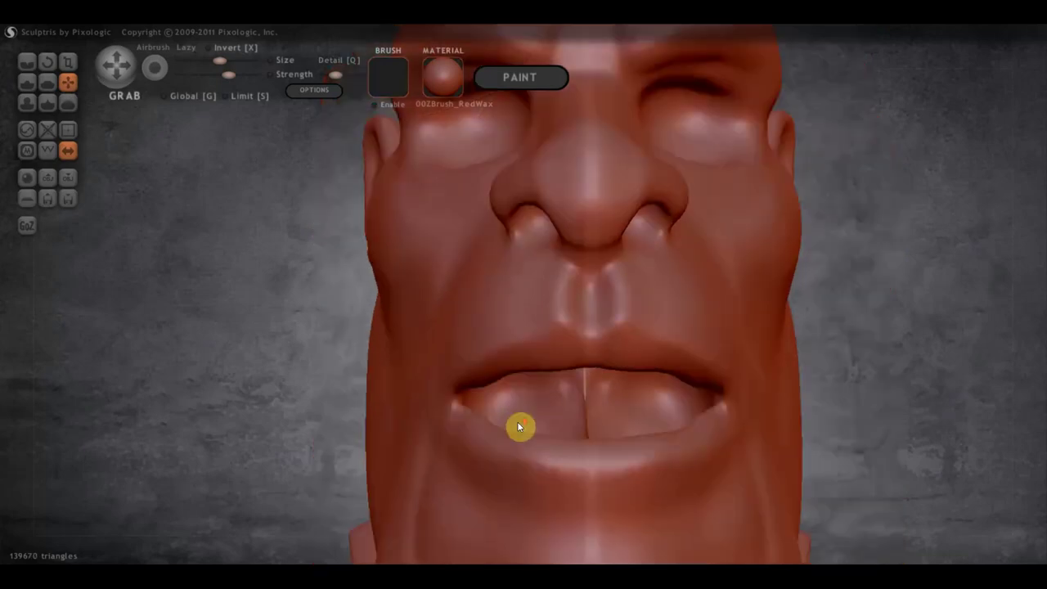
scroll(518, 424, down, 2)
scroll(533, 409, down, 2)
right_drag(505, 366, 630, 385)
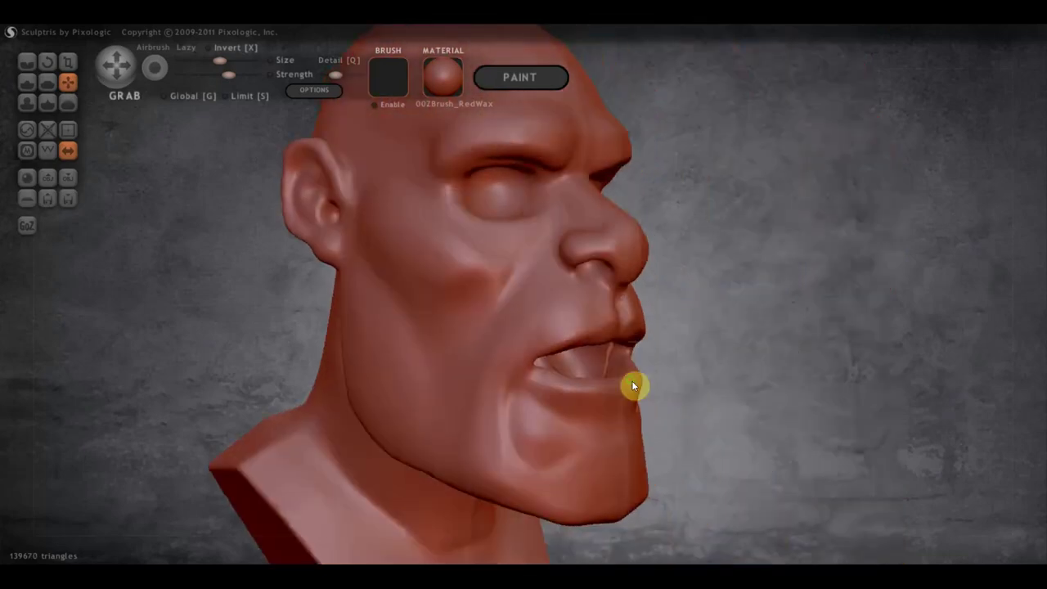
click(27, 62)
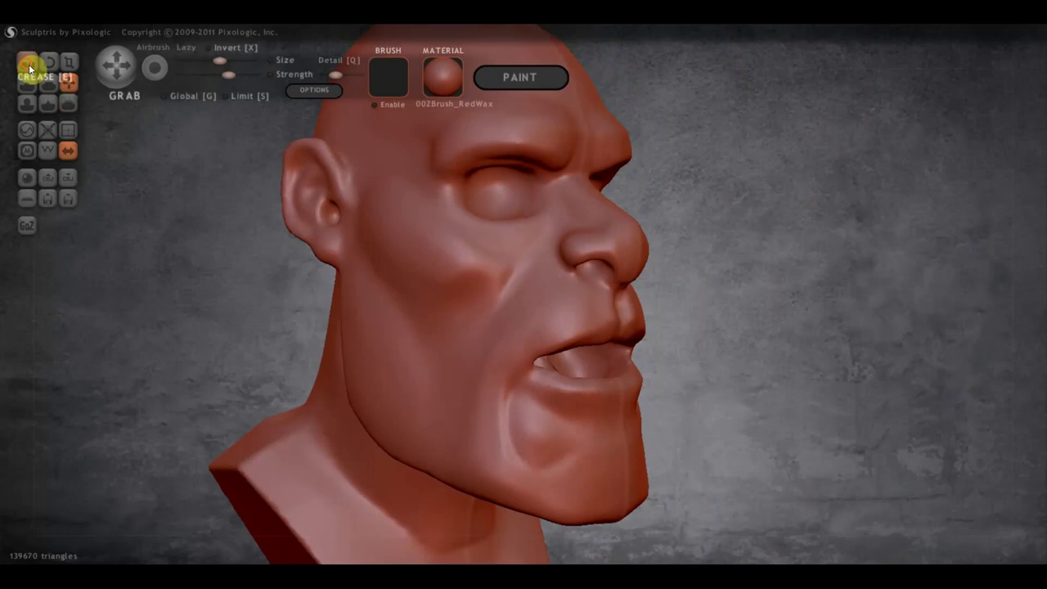
Step: Carve creases on the cheek below the eye and near the mouth corner
scroll(522, 278, up, 1)
drag(485, 321, 458, 380)
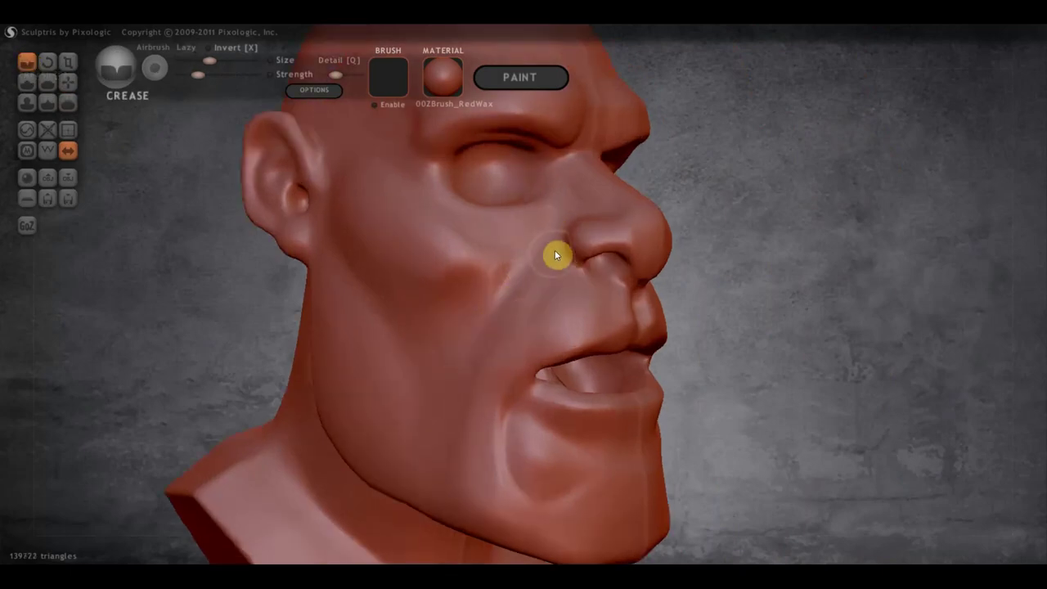
mouse_move(482, 362)
mouse_down()
mouse_move(470, 370)
mouse_move(545, 271)
mouse_up()
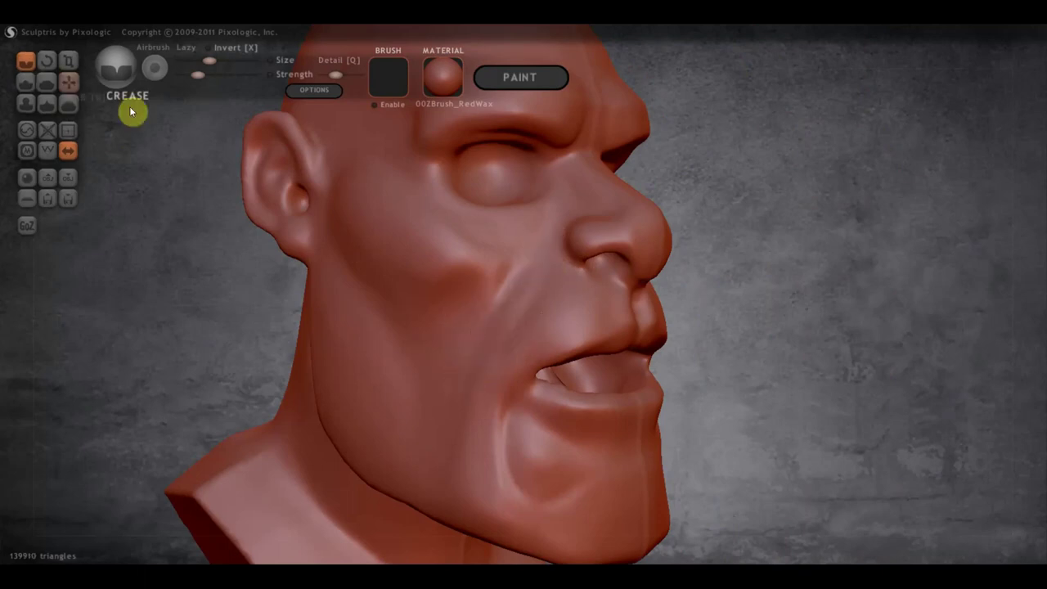
Step: Deepen the fold running from the nose down to the mouth with Draw strokes
click(27, 82)
scroll(432, 259, up, 2)
scroll(490, 252, up, 2)
drag(548, 260, 512, 313)
drag(564, 208, 480, 364)
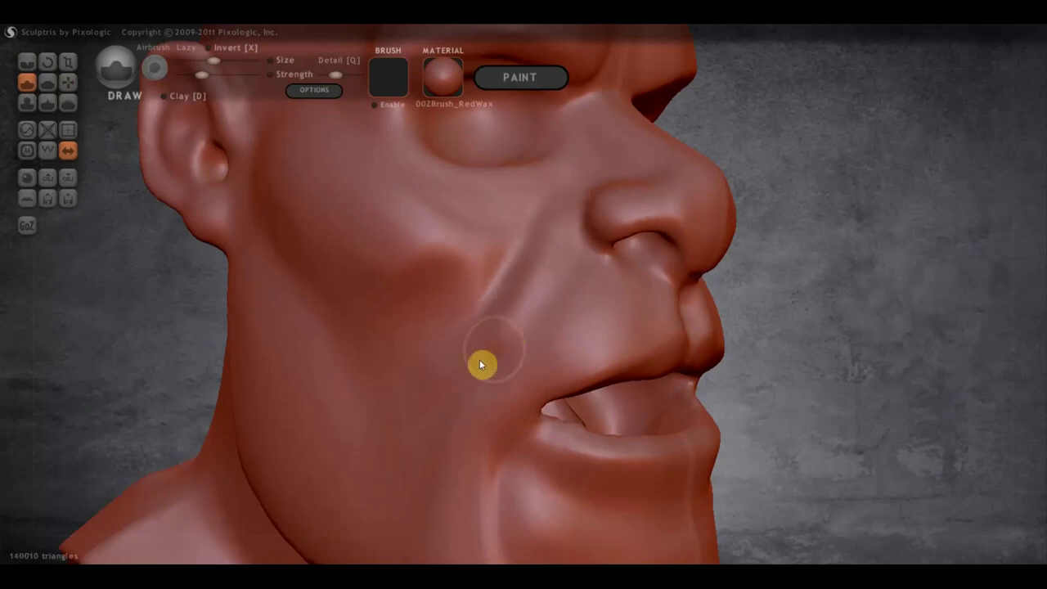
drag(534, 222, 439, 338)
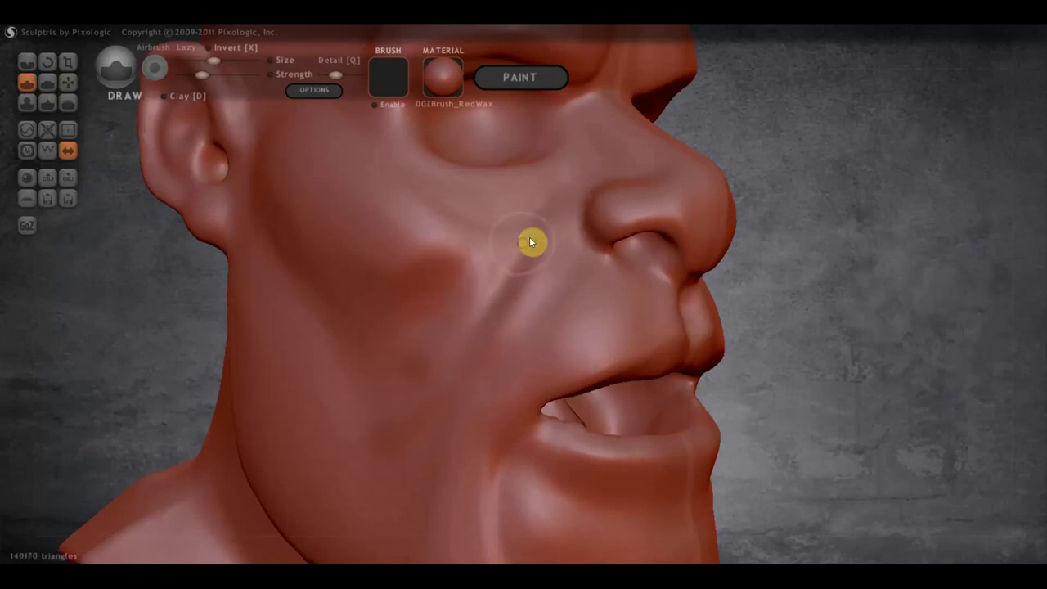
shift+drag(529, 241, 469, 329)
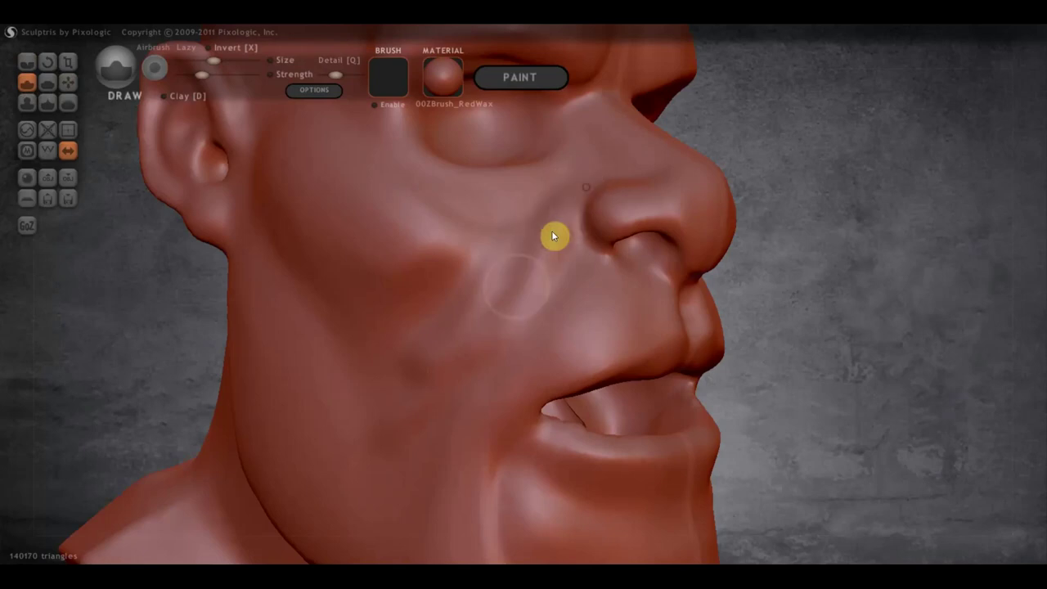
Step: Flatten the cheek beside the nose-to-mouth fold and below the cheekbone
click(47, 82)
drag(570, 199, 501, 317)
drag(544, 224, 481, 350)
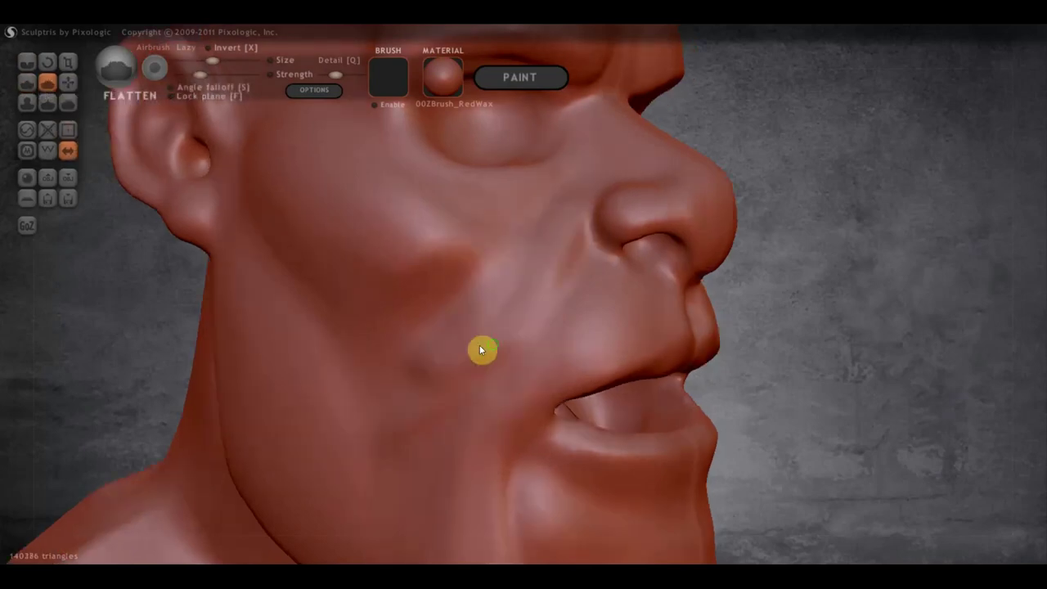
mouse_move(523, 313)
mouse_down()
mouse_move(475, 319)
mouse_move(440, 407)
mouse_move(505, 261)
mouse_up()
mouse_move(323, 176)
mouse_down()
mouse_move(463, 264)
mouse_move(368, 246)
mouse_move(465, 261)
mouse_move(479, 236)
mouse_up()
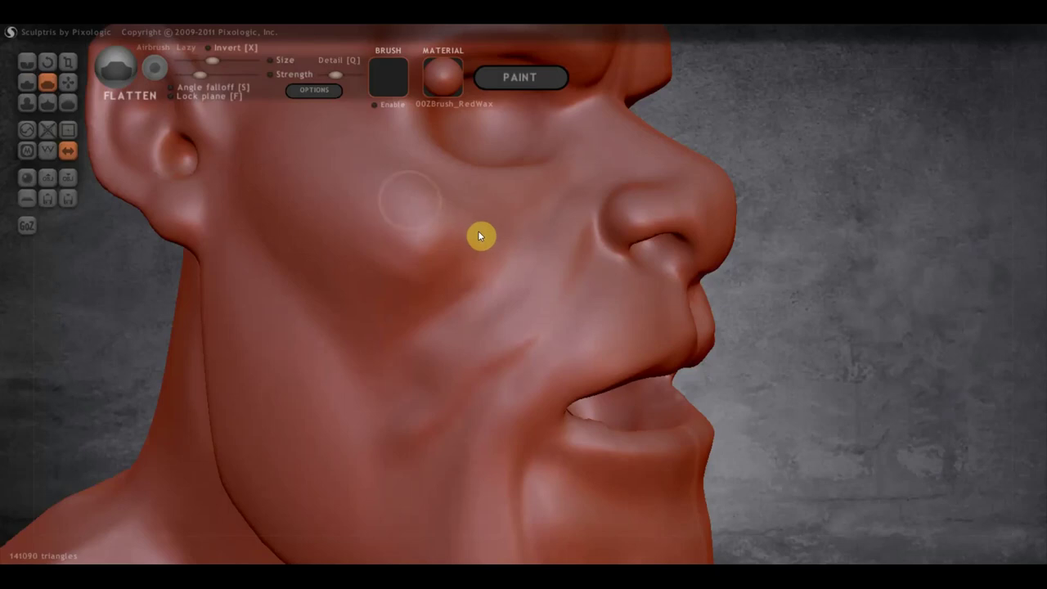
mouse_move(450, 264)
right_down()
mouse_move(510, 287)
mouse_move(368, 331)
mouse_move(374, 377)
right_up()
Step: Pull in the cheek below the cheekbone with the Grab brush
click(68, 82)
right_drag(311, 246, 423, 284)
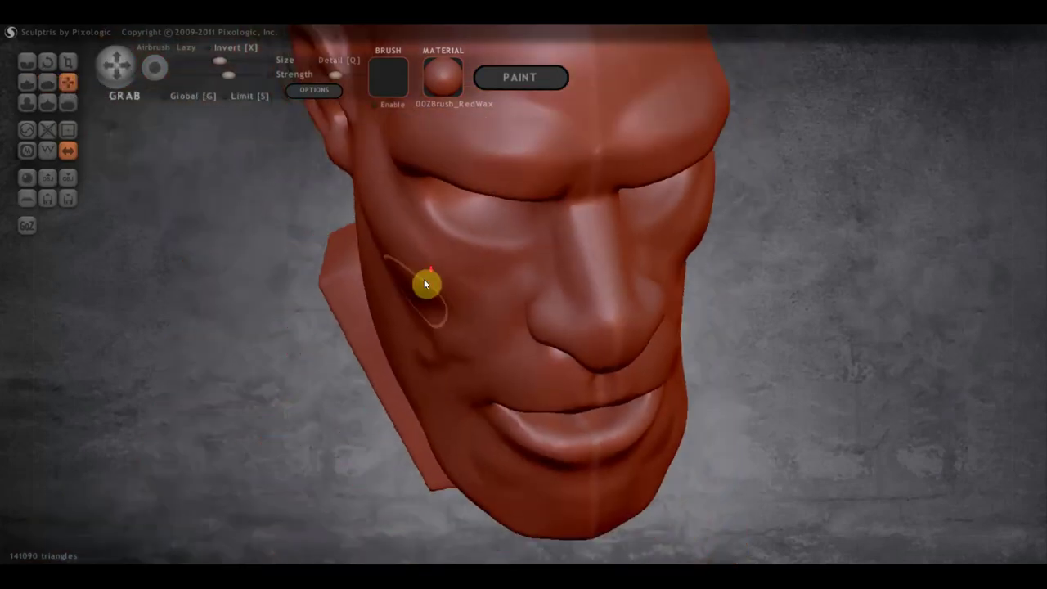
drag(407, 277, 405, 280)
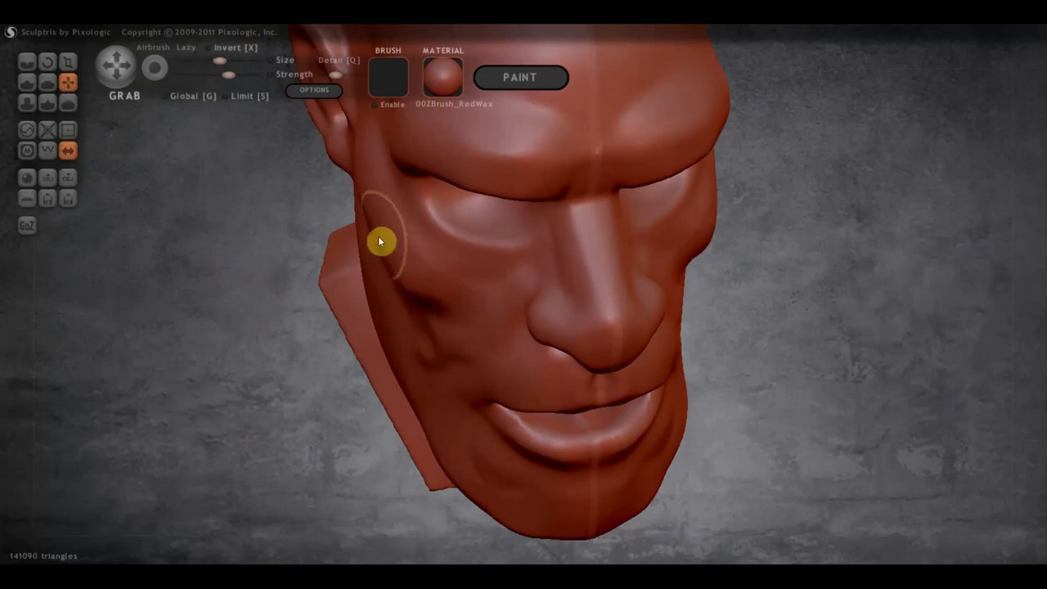
mouse_move(373, 240)
right_down()
mouse_move(441, 241)
mouse_move(435, 229)
mouse_move(525, 296)
mouse_move(692, 281)
mouse_move(513, 306)
mouse_move(546, 304)
right_up()
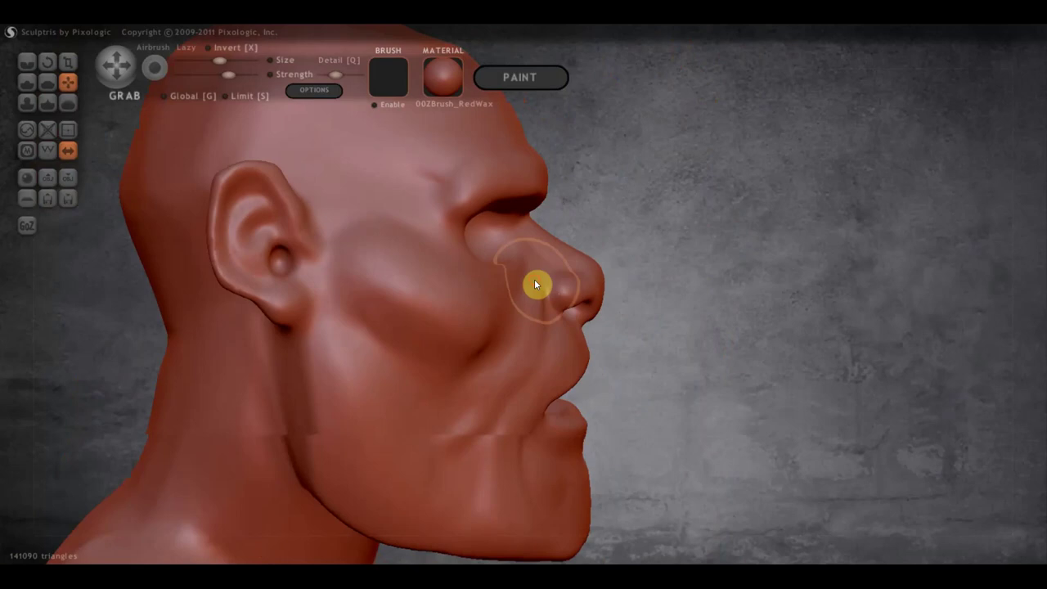
Step: Grab a faint crease into the side of the chin
scroll(527, 279, up, 1)
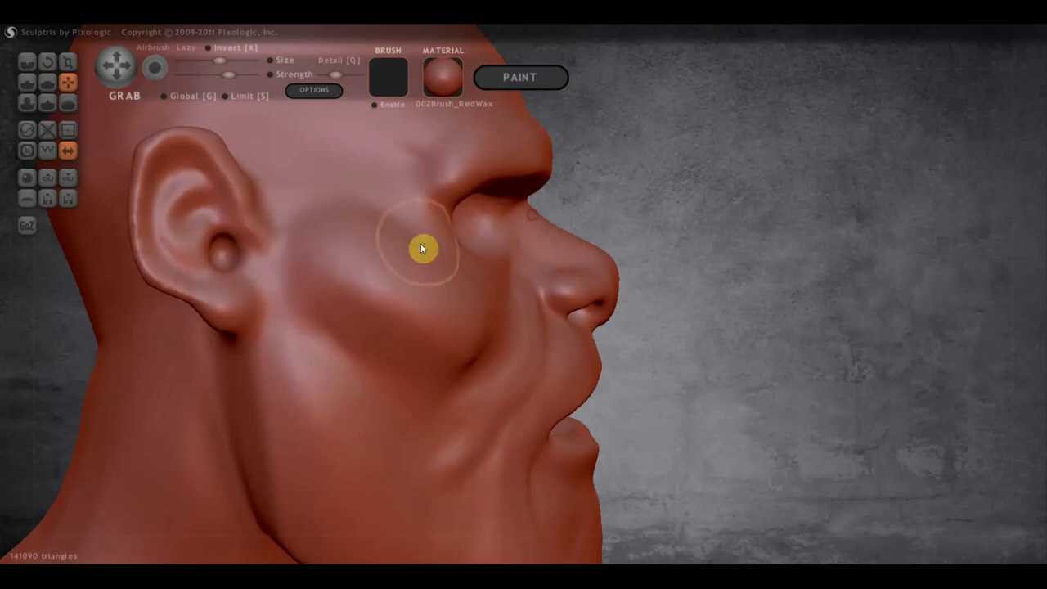
scroll(421, 248, down, 4)
drag(551, 427, 204, 414)
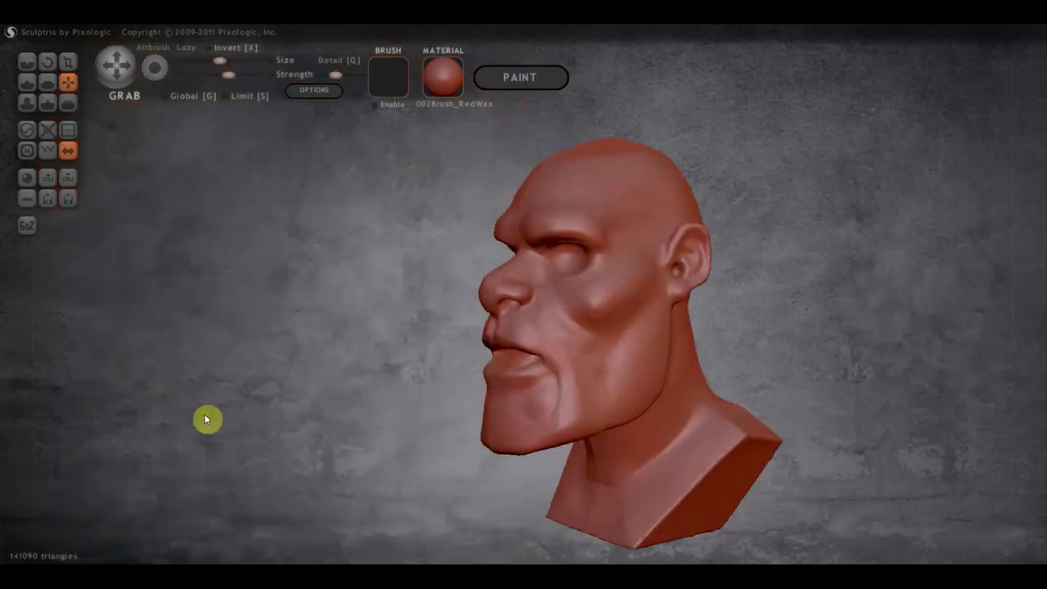
scroll(489, 387, up, 3)
right_drag(517, 433, 598, 439)
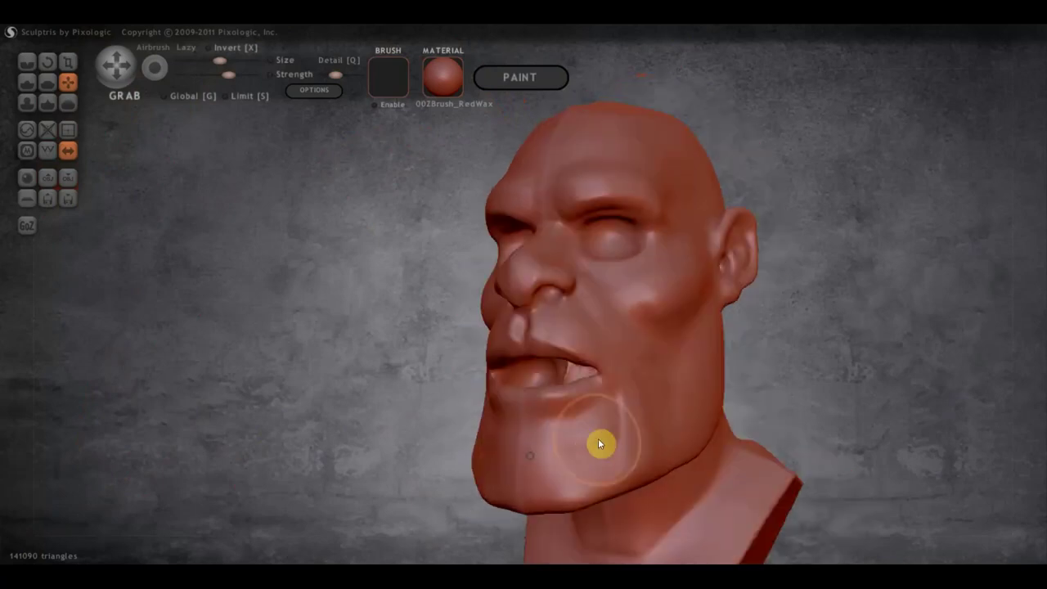
drag(507, 498, 537, 502)
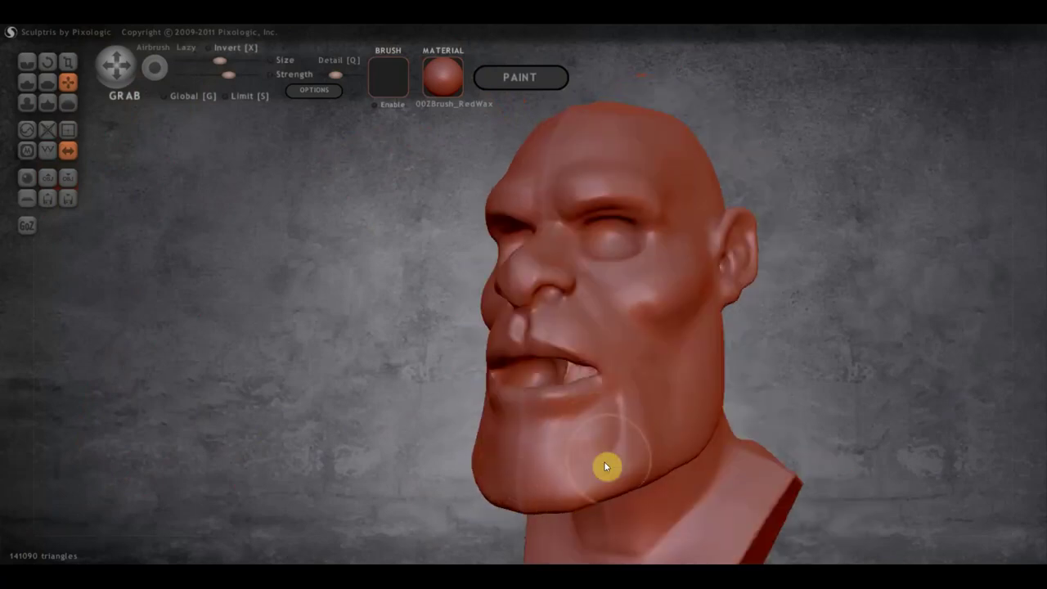
click(27, 82)
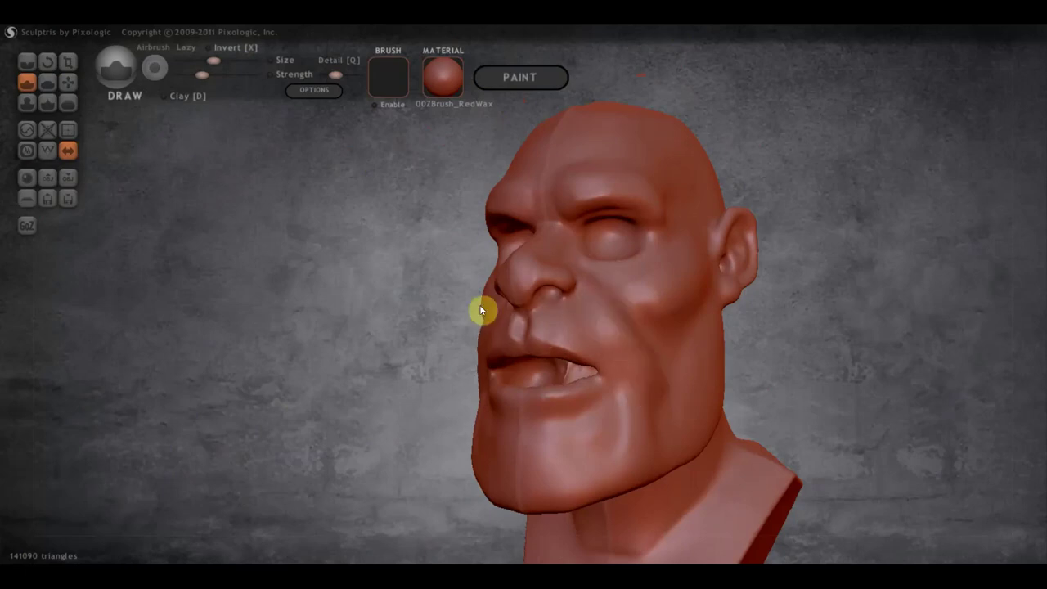
click(57, 80)
Step: Flatten the cheek beside the nose, then carve a stronger Crease down from the mouth corner
drag(392, 270, 566, 327)
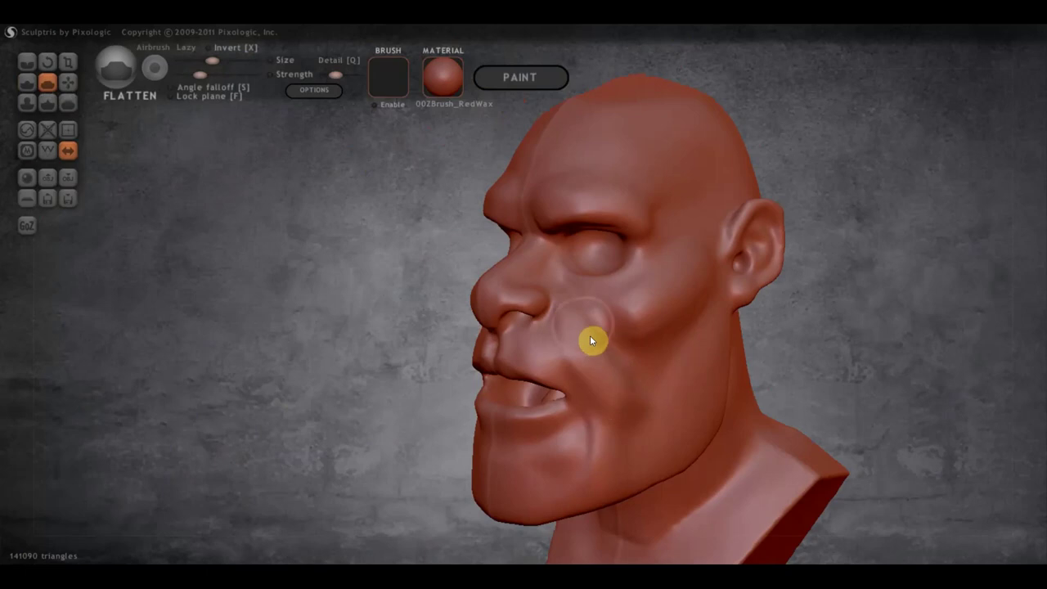
mouse_move(579, 314)
mouse_down()
mouse_move(655, 306)
mouse_move(624, 341)
mouse_move(583, 346)
mouse_move(714, 298)
mouse_move(656, 306)
mouse_move(687, 289)
mouse_move(684, 276)
mouse_move(692, 300)
mouse_move(603, 385)
mouse_move(629, 428)
mouse_move(620, 433)
mouse_move(582, 341)
mouse_move(568, 382)
mouse_up()
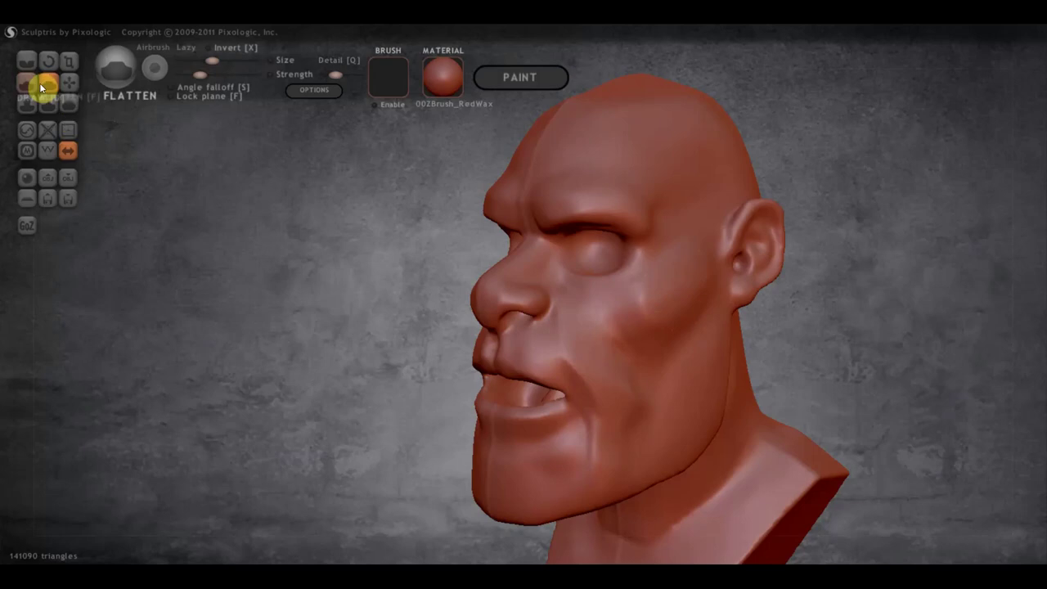
click(26, 61)
drag(198, 76, 209, 76)
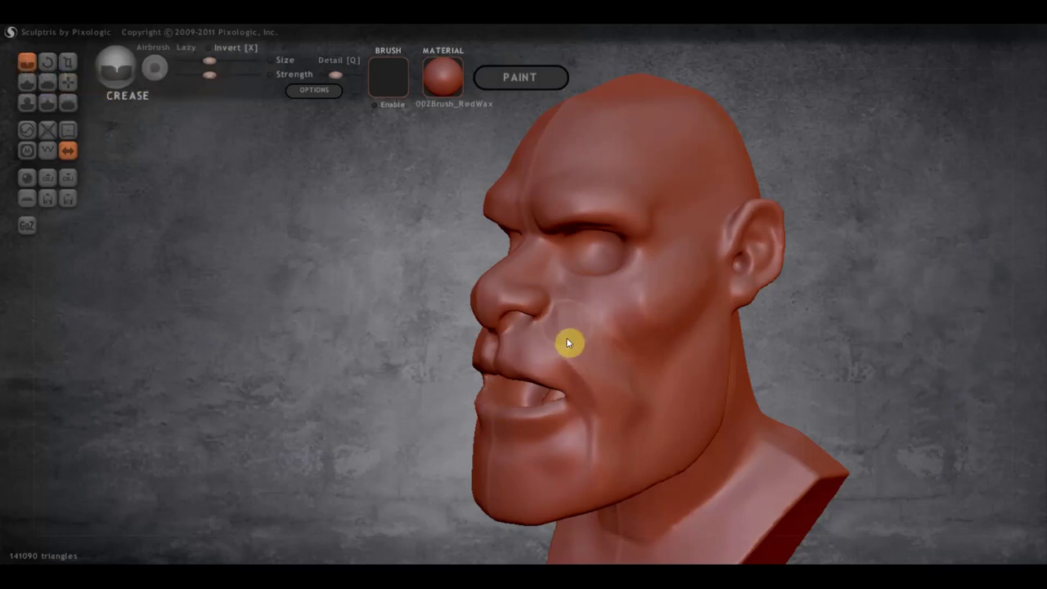
drag(595, 442, 597, 381)
drag(567, 327, 594, 403)
drag(563, 333, 587, 374)
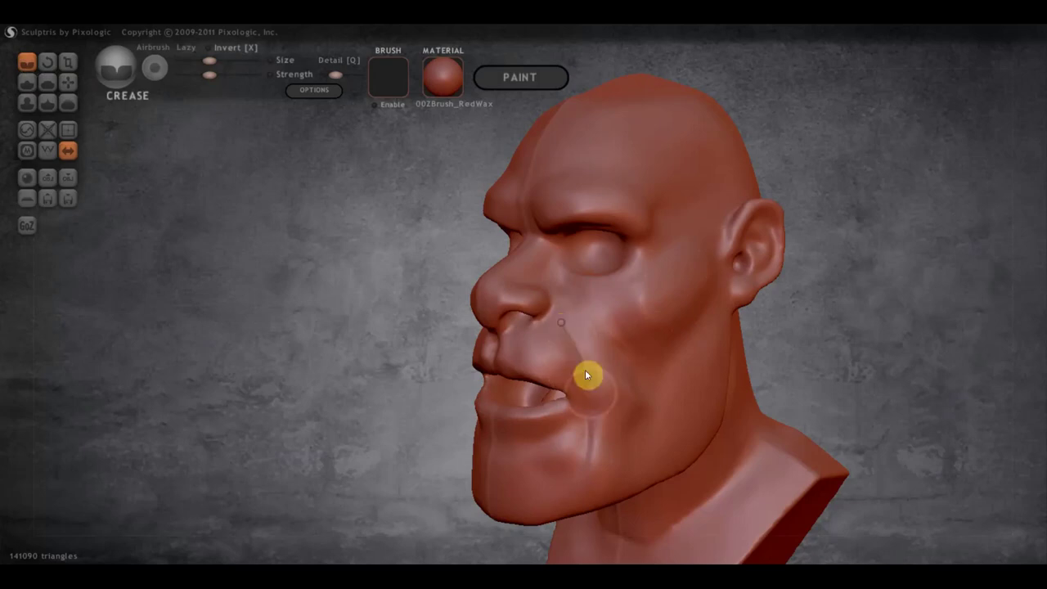
Step: Deepen and extend the crease toward the chin and lightly crease across the chin
drag(564, 332, 591, 430)
drag(551, 336, 597, 440)
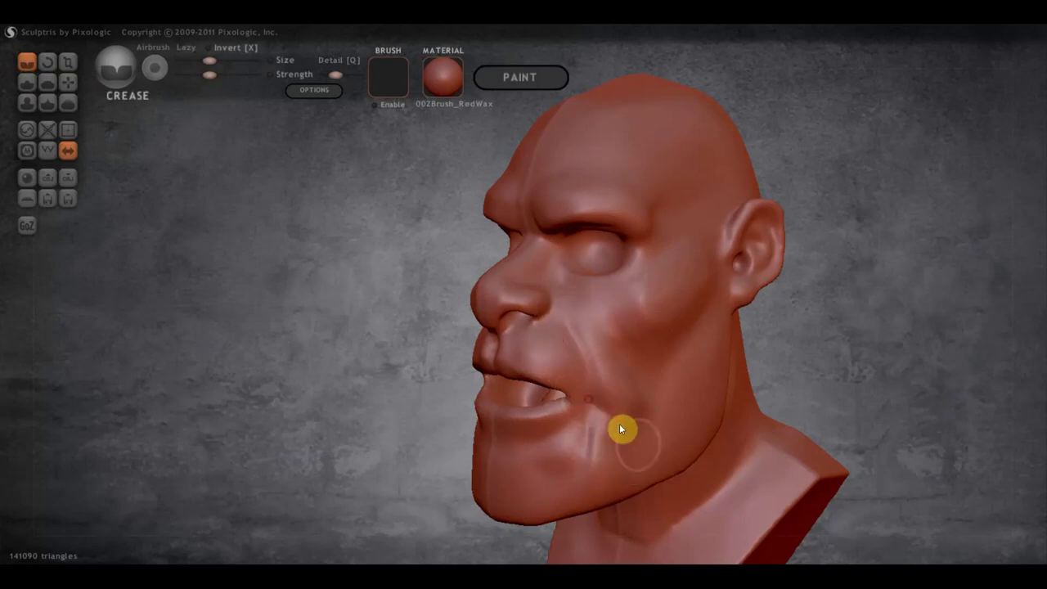
drag(598, 398, 591, 441)
mouse_move(589, 420)
right_down()
mouse_move(644, 441)
mouse_move(618, 384)
right_up()
mouse_move(626, 423)
mouse_down()
mouse_move(600, 484)
mouse_move(538, 441)
mouse_move(615, 442)
mouse_move(565, 451)
mouse_move(561, 483)
mouse_move(504, 463)
mouse_move(610, 493)
mouse_move(643, 454)
mouse_up()
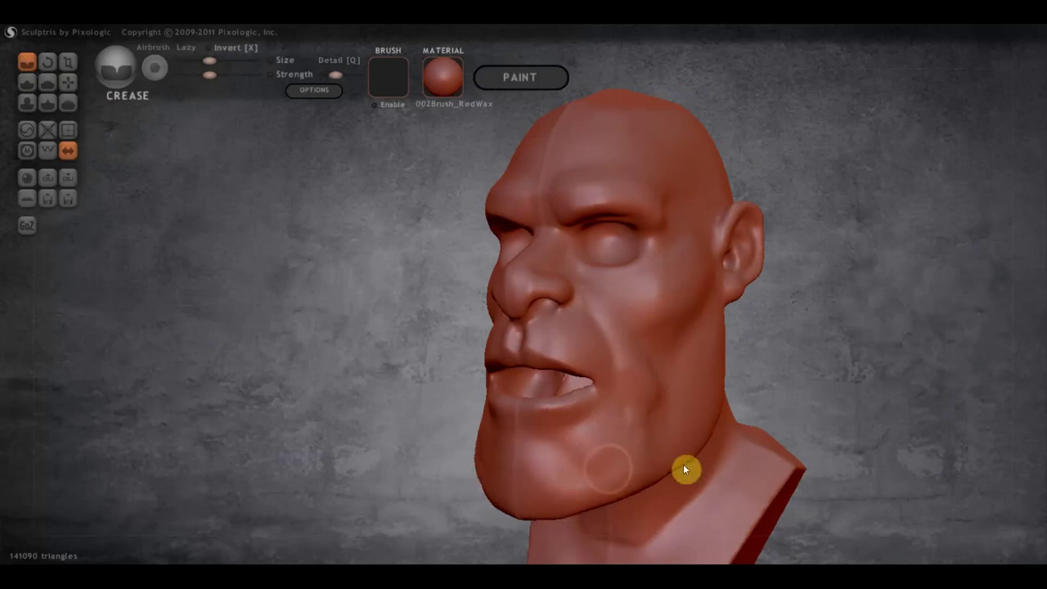
right_drag(640, 478, 601, 455)
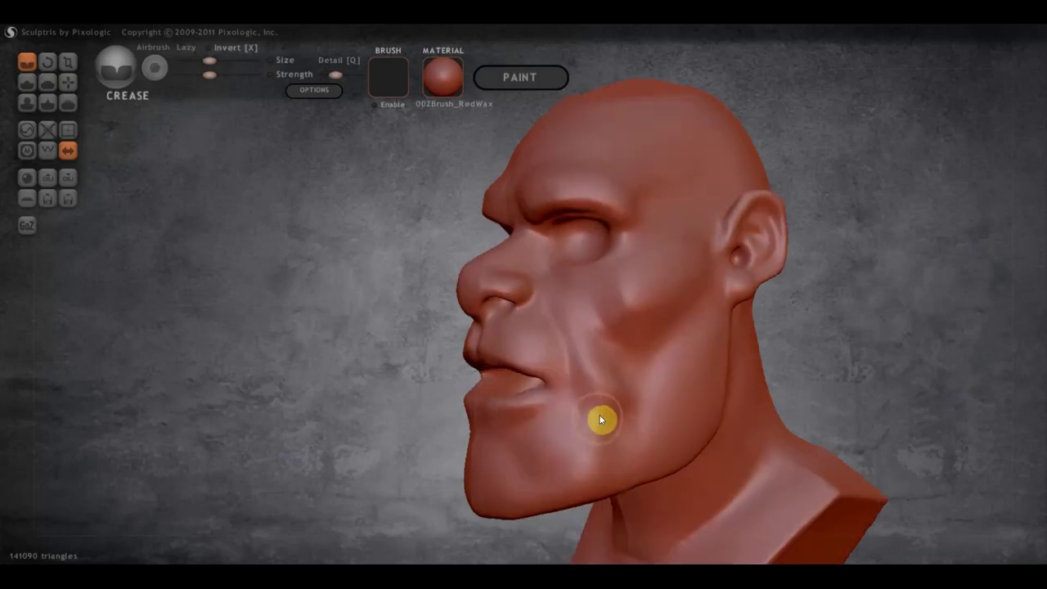
Step: Flatten the cheek crease, the lower crease near the chin and the surface along the jaw
click(47, 82)
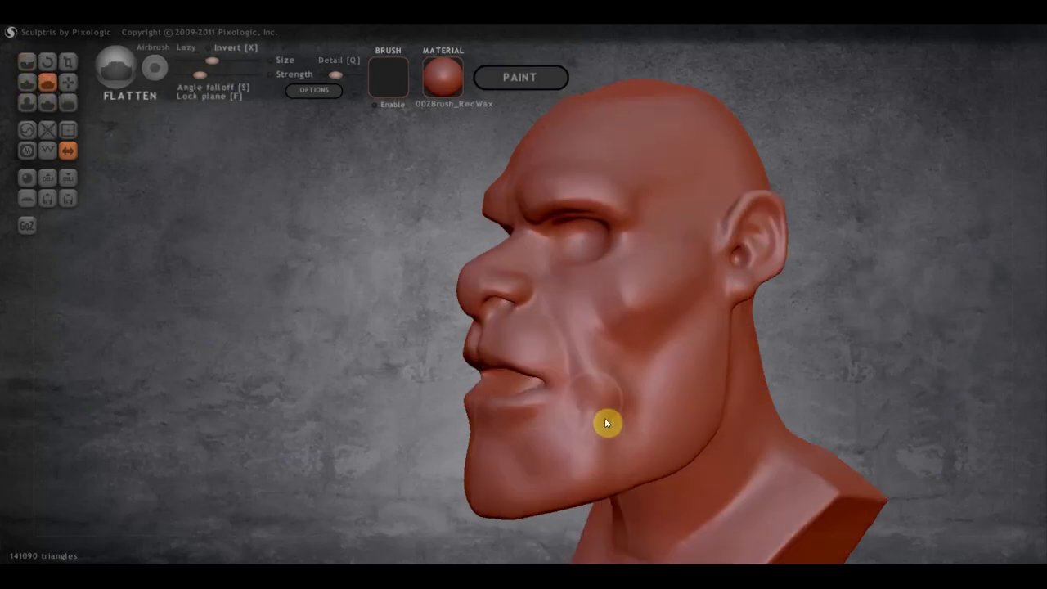
mouse_move(589, 384)
mouse_down()
mouse_move(597, 355)
mouse_move(600, 378)
mouse_up()
mouse_move(643, 409)
mouse_down()
mouse_move(600, 397)
mouse_move(592, 436)
mouse_up()
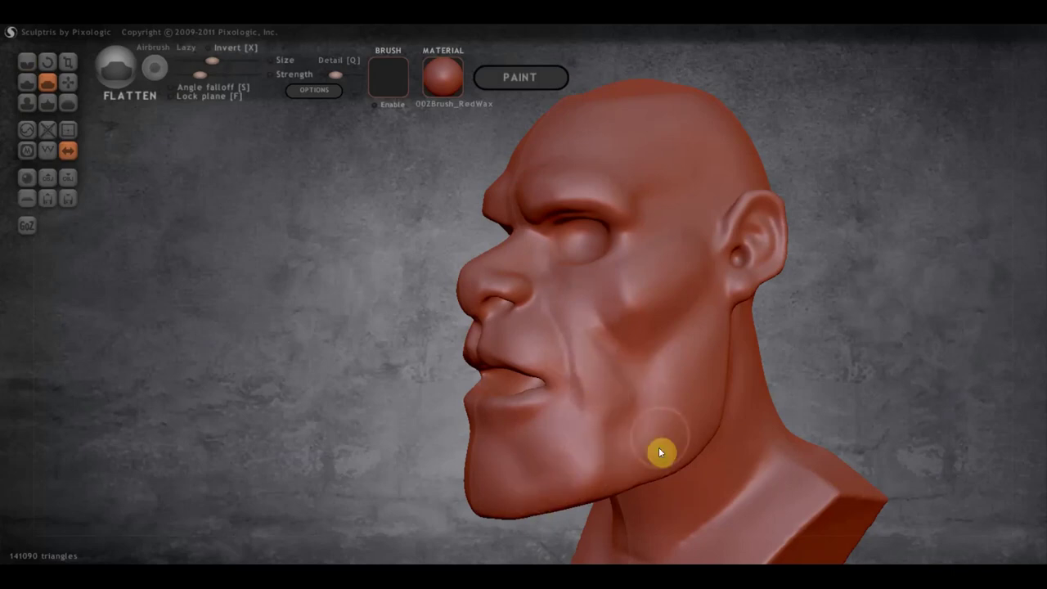
drag(700, 335, 663, 440)
mouse_move(685, 460)
right_down()
mouse_move(595, 447)
mouse_move(660, 395)
right_up()
mouse_move(606, 423)
right_down()
mouse_move(822, 451)
mouse_move(827, 434)
right_up()
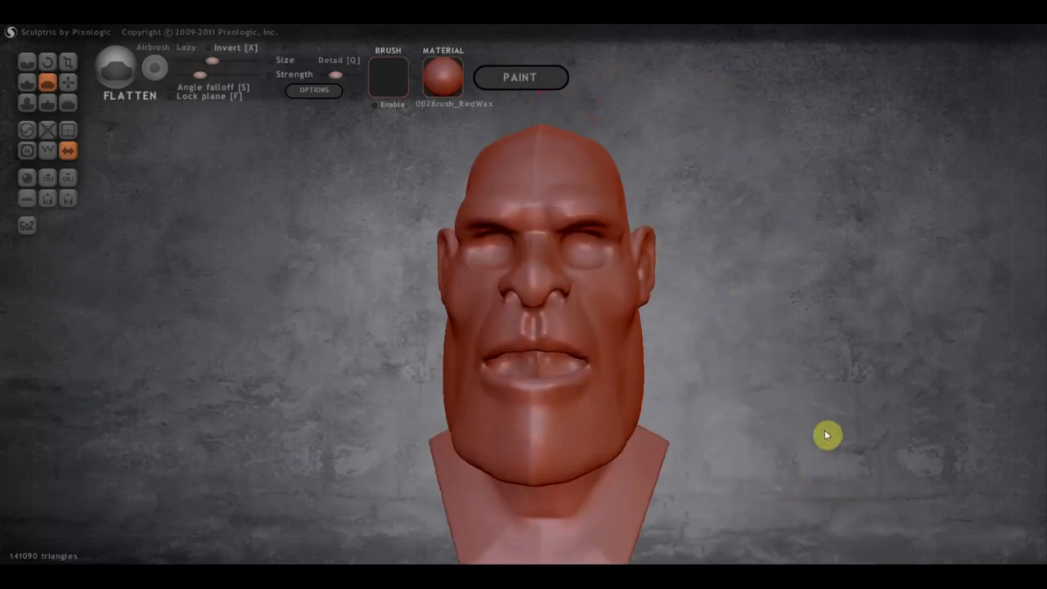
click(68, 82)
mouse_move(622, 343)
right_down()
mouse_move(519, 345)
mouse_move(631, 409)
mouse_move(636, 374)
right_up()
Step: Grab the neck downward and nudge the jawline, orbiting around the head to check it
drag(649, 370, 655, 399)
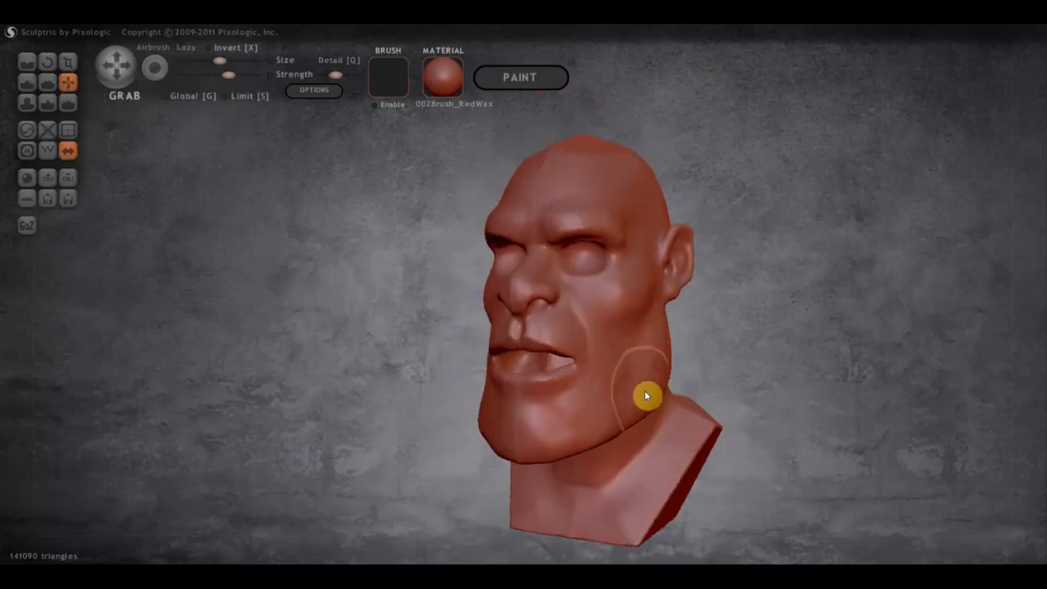
right_drag(654, 399, 675, 455)
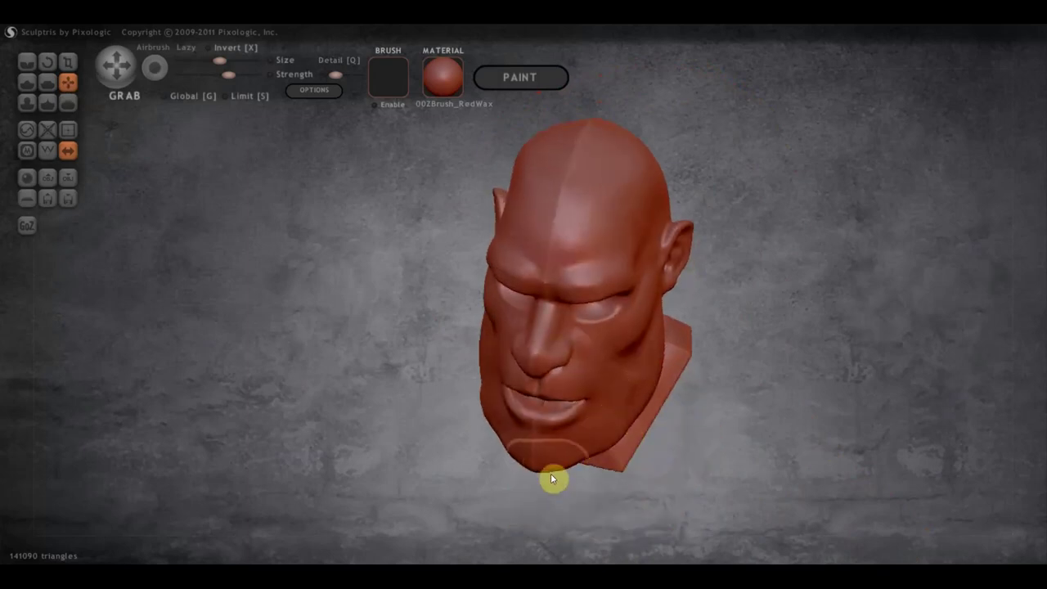
drag(607, 436, 611, 432)
right_drag(610, 432, 667, 346)
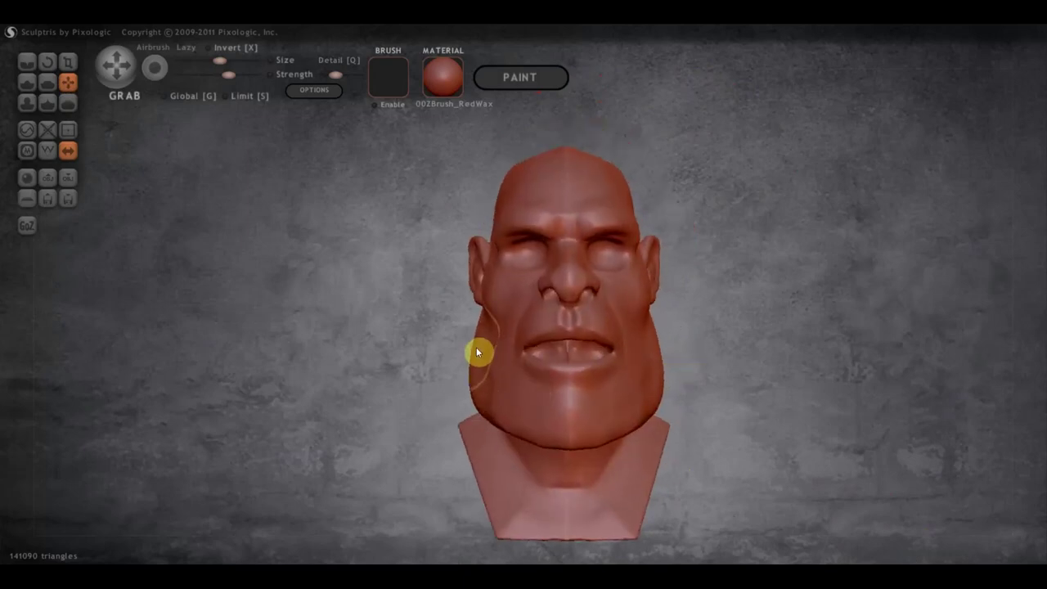
right_drag(570, 323, 598, 337)
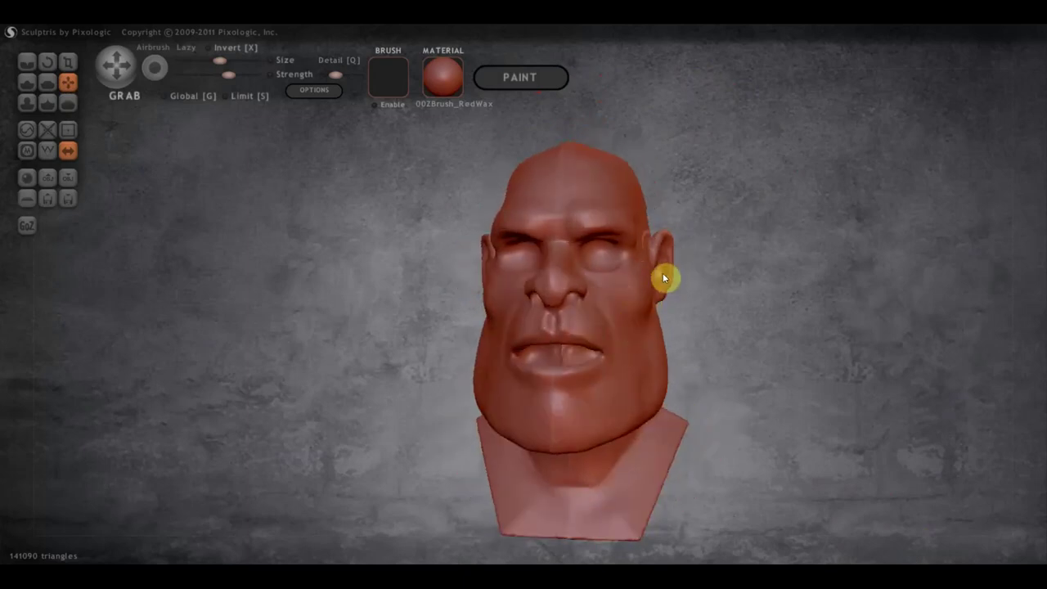
mouse_move(650, 250)
right_down()
mouse_move(547, 185)
mouse_move(514, 182)
right_up()
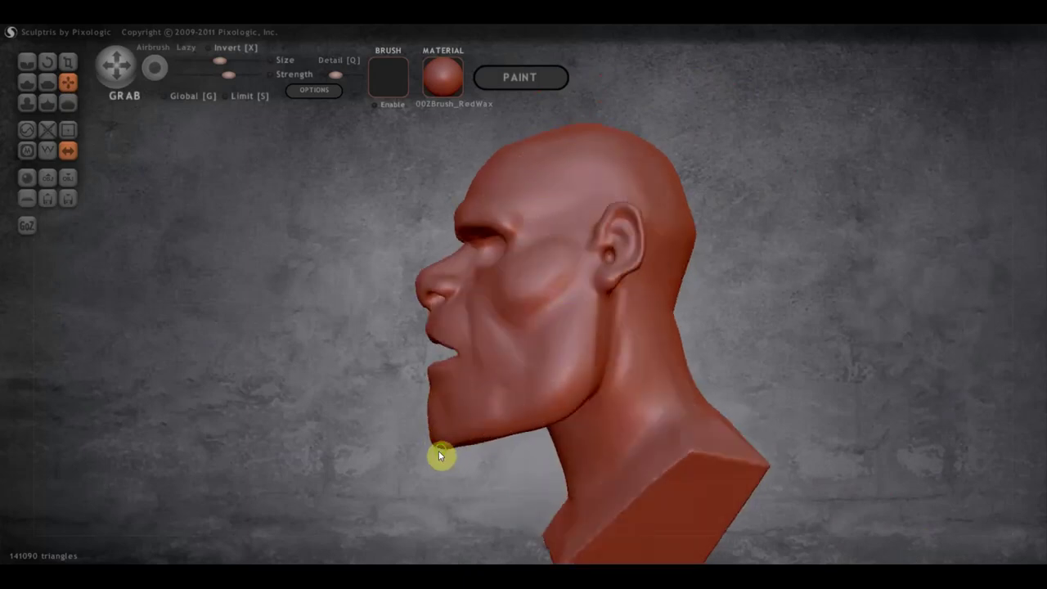
right_drag(439, 456, 450, 382)
click(28, 85)
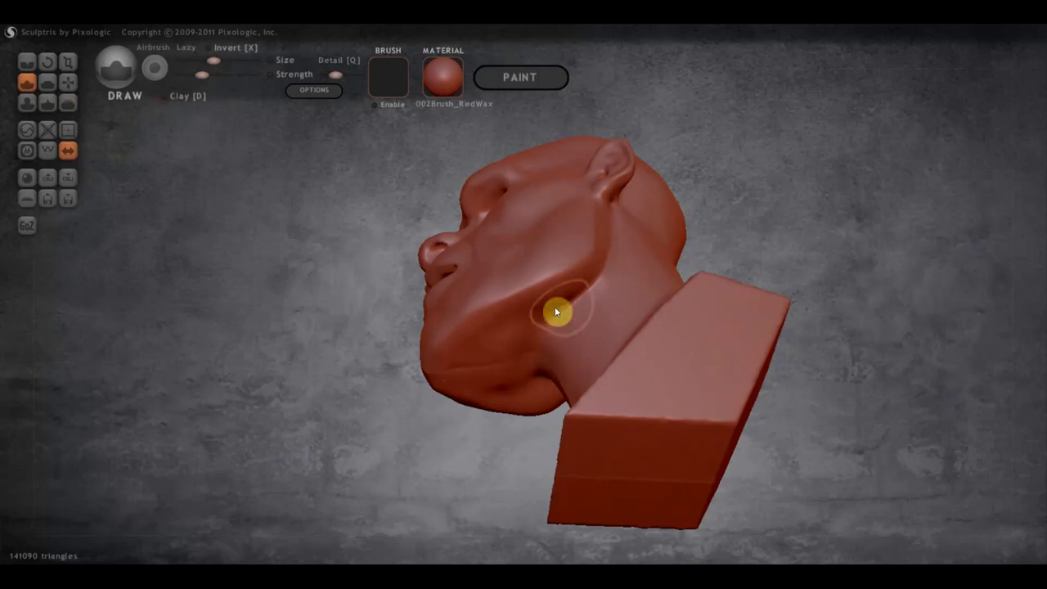
Step: Orbit the head to inspect it from under the chin, both profiles and above
mouse_move(545, 384)
right_down()
mouse_move(739, 379)
mouse_move(599, 350)
mouse_move(601, 323)
right_up()
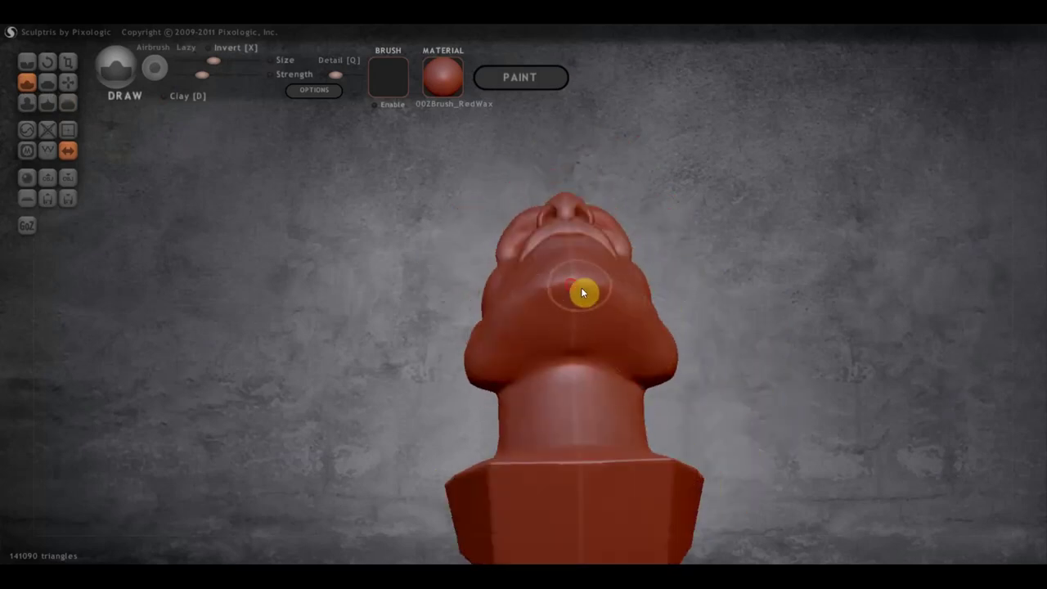
mouse_move(561, 367)
right_down()
mouse_move(558, 467)
mouse_move(636, 498)
mouse_move(675, 530)
right_up()
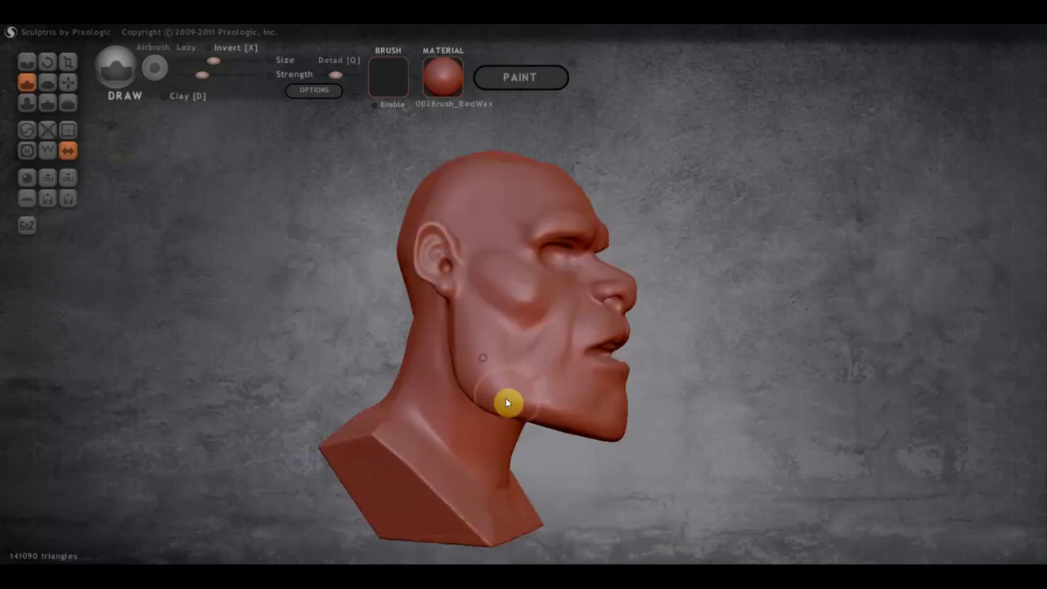
mouse_move(553, 399)
right_down()
mouse_move(497, 430)
mouse_move(470, 432)
right_up()
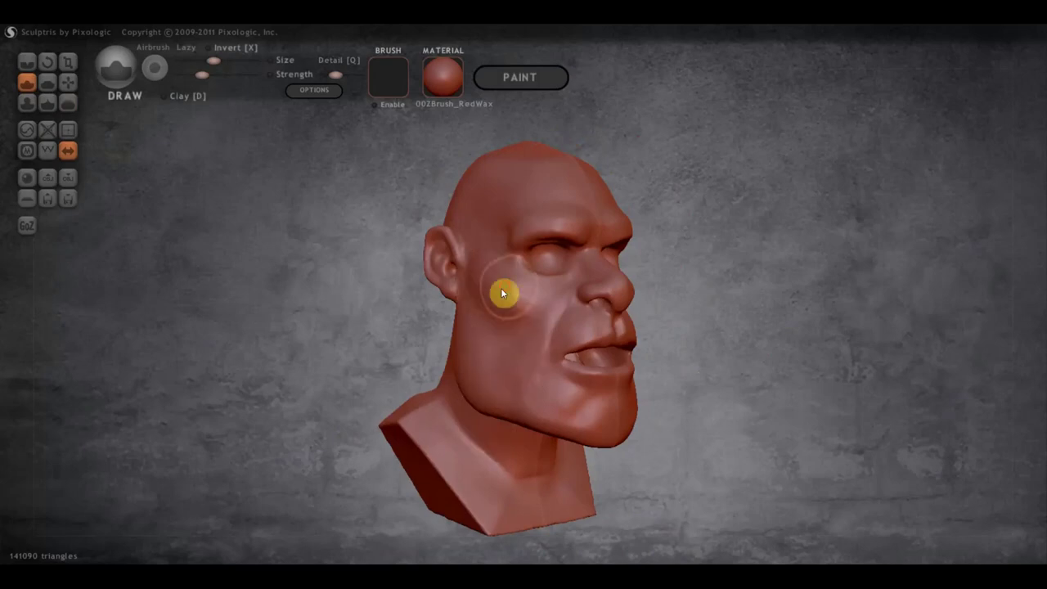
mouse_move(515, 217)
right_down()
mouse_move(577, 194)
mouse_move(532, 191)
mouse_move(643, 225)
mouse_move(658, 204)
mouse_move(563, 177)
right_up()
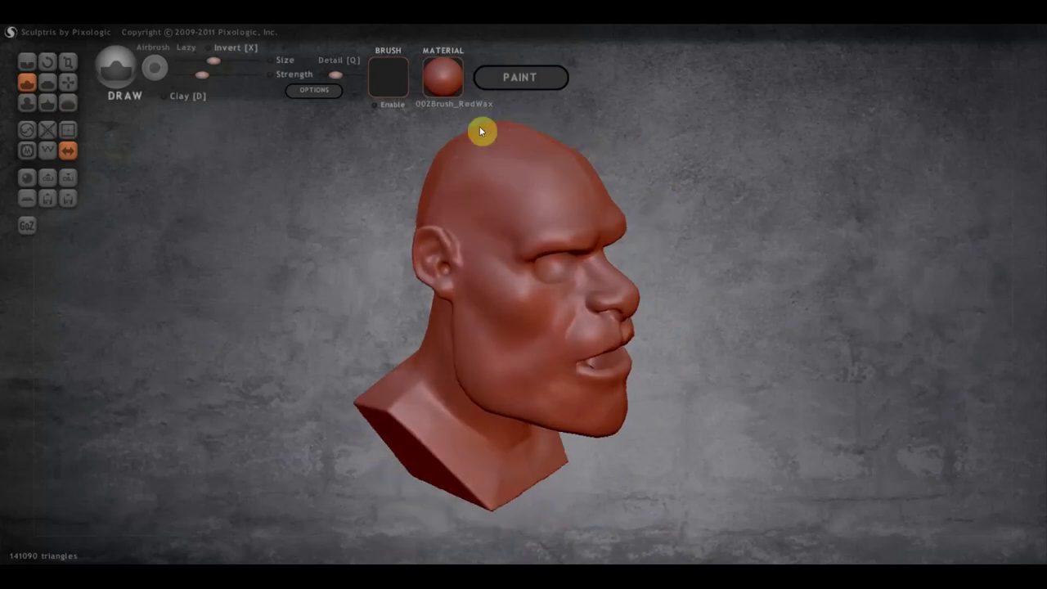
right_drag(467, 164, 350, 260)
Step: Pick Grab, orbit the head to both three-quarter views, then activate the Crease brush
click(67, 82)
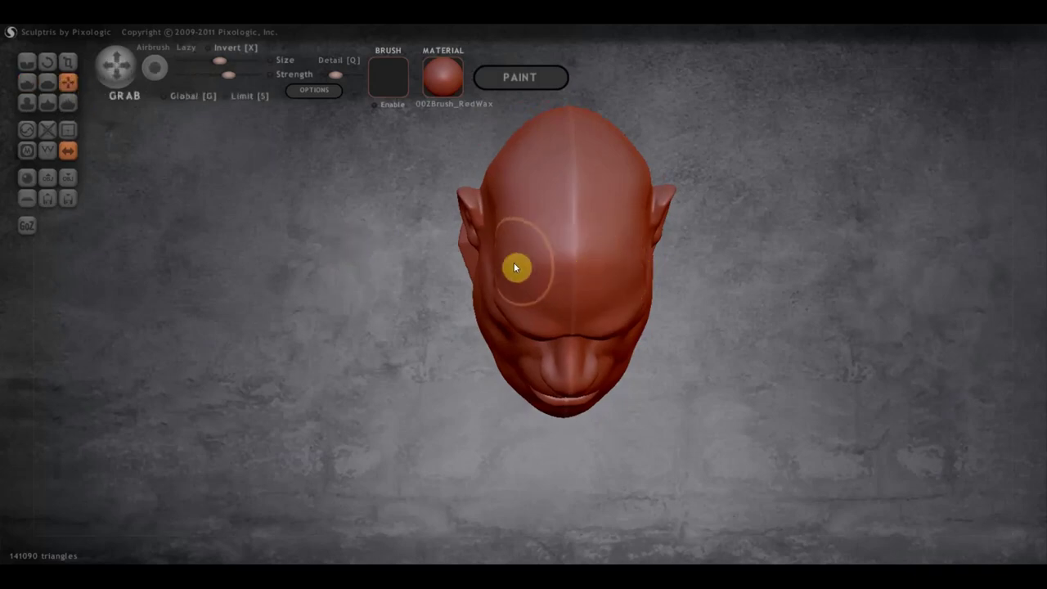
mouse_move(508, 275)
right_down()
mouse_move(714, 186)
mouse_move(699, 190)
right_up()
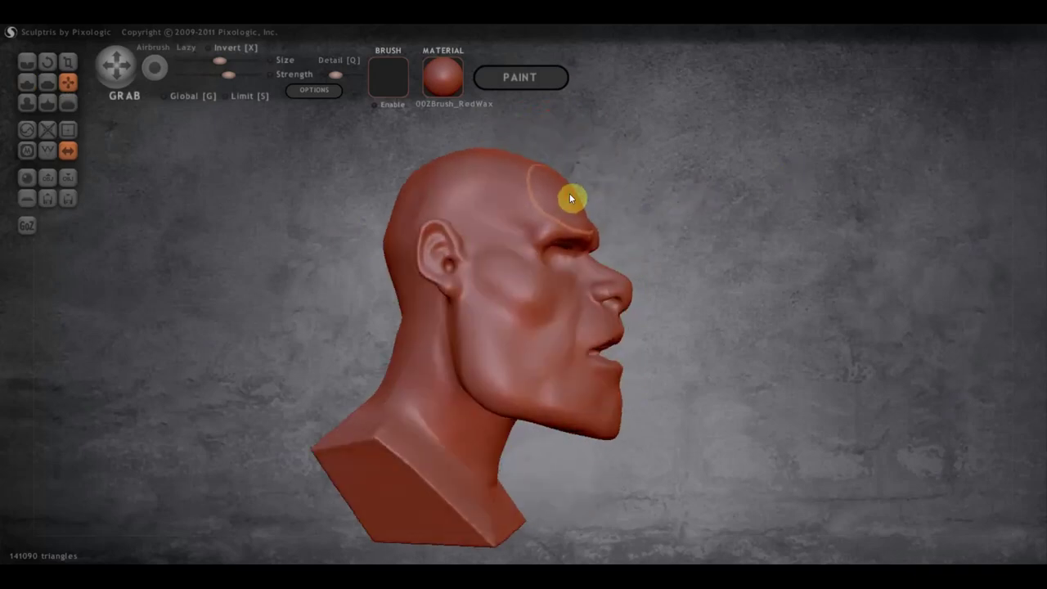
mouse_move(559, 213)
right_down()
mouse_move(482, 325)
mouse_move(401, 341)
mouse_move(353, 295)
mouse_move(458, 257)
mouse_move(414, 251)
right_up()
click(26, 63)
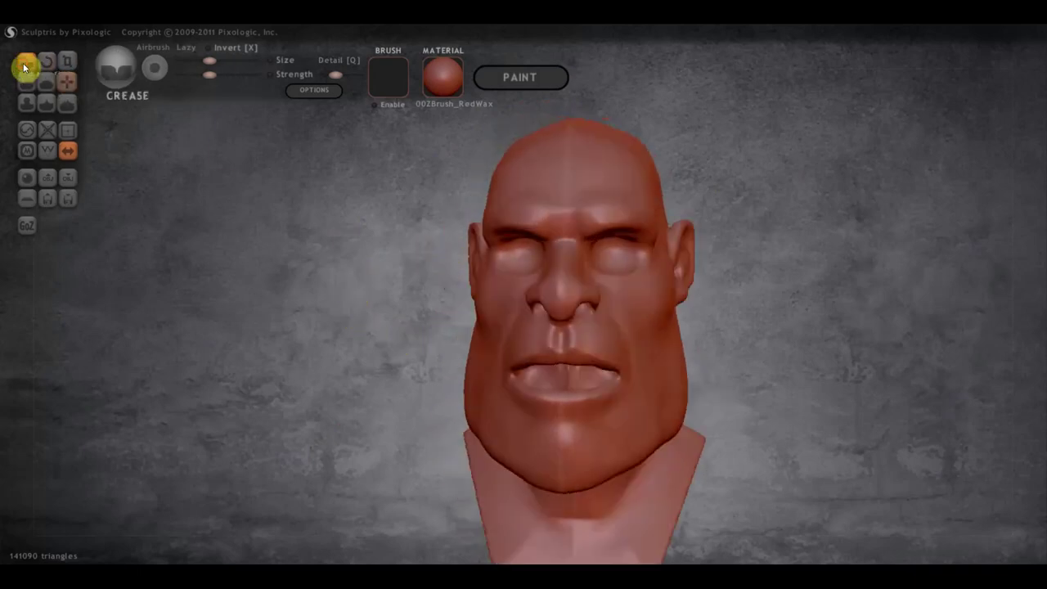
Step: Select the Draw brush and zoom in on the eye area from a three-quarter cheek view
scroll(500, 232, up, 2)
right_drag(499, 231, 544, 230)
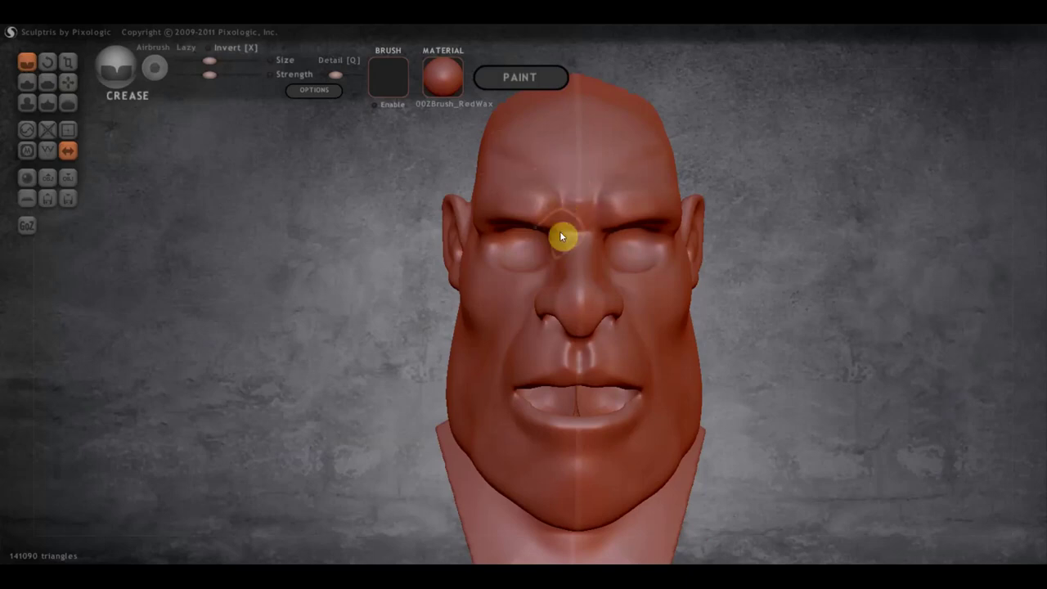
click(27, 83)
scroll(612, 237, up, 2)
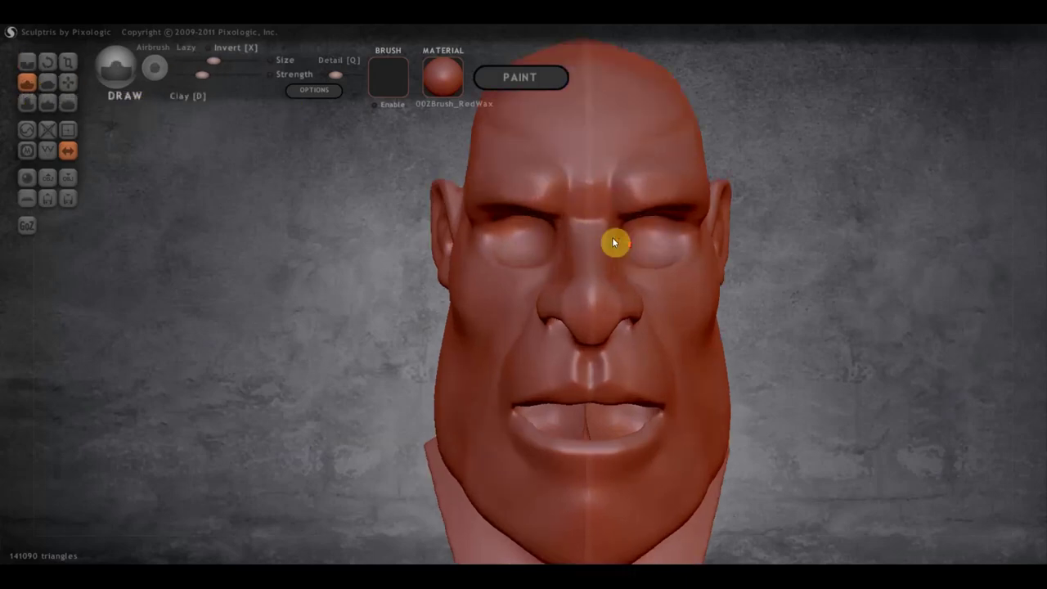
scroll(612, 237, up, 2)
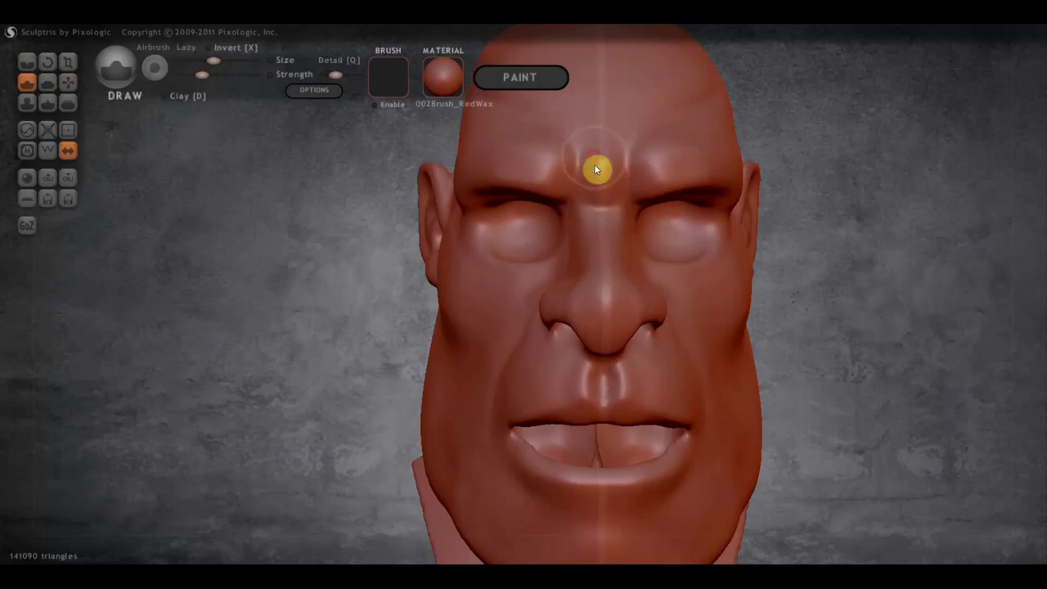
mouse_move(602, 212)
right_down()
mouse_move(667, 233)
mouse_move(603, 152)
right_up()
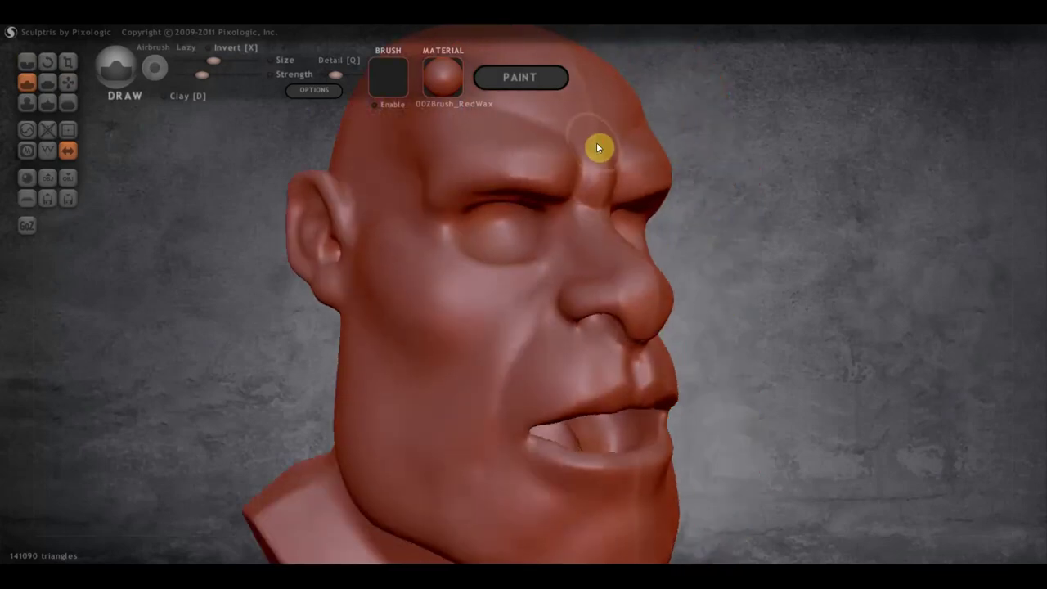
mouse_move(635, 222)
right_down()
mouse_move(531, 237)
mouse_move(561, 222)
mouse_move(551, 226)
mouse_move(595, 238)
mouse_move(594, 257)
mouse_move(589, 250)
right_up()
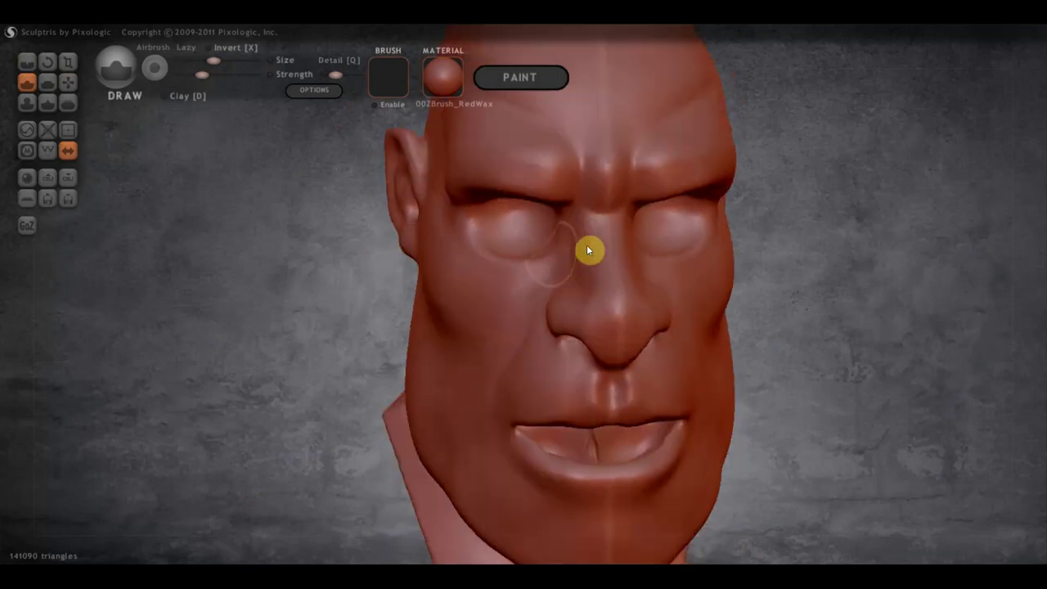
scroll(615, 234, up, 2)
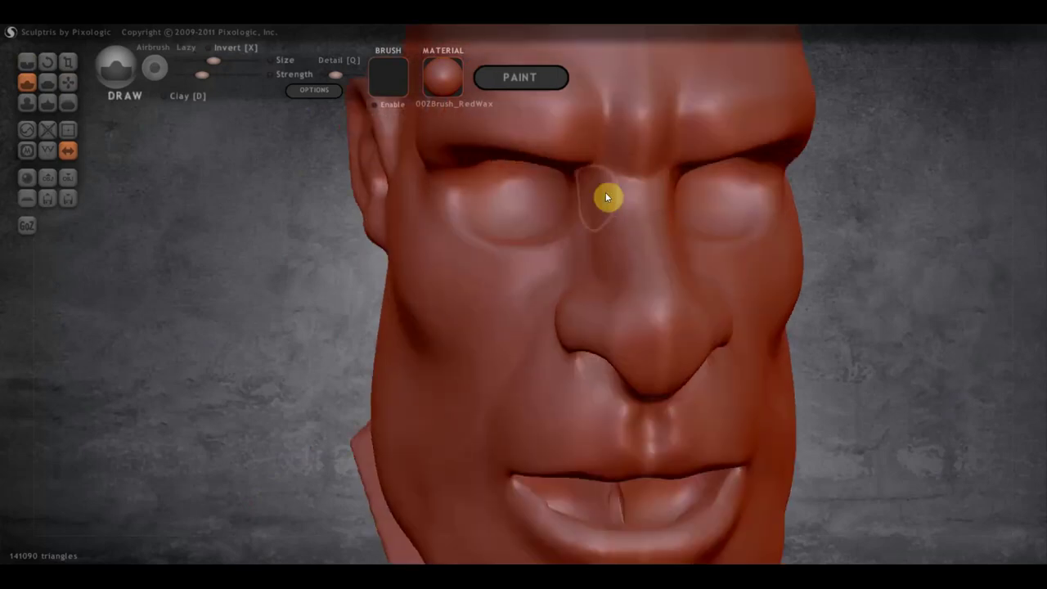
mouse_move(660, 220)
right_down()
mouse_move(790, 199)
mouse_move(615, 222)
mouse_move(694, 241)
right_up()
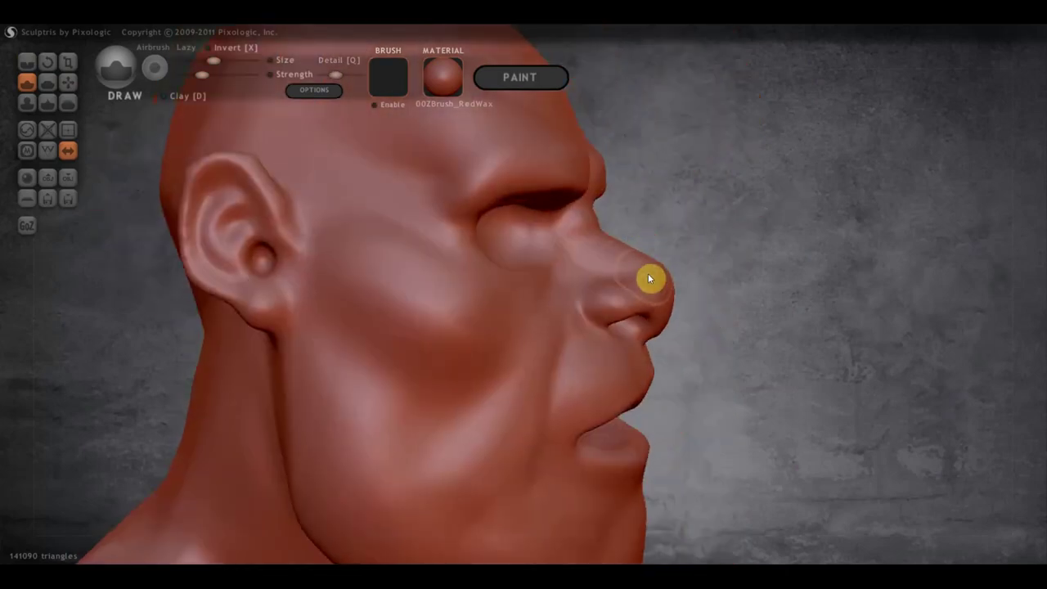
mouse_move(624, 306)
right_down()
mouse_move(598, 368)
mouse_move(537, 339)
right_up()
scroll(596, 369, down, 2)
scroll(536, 315, up, 2)
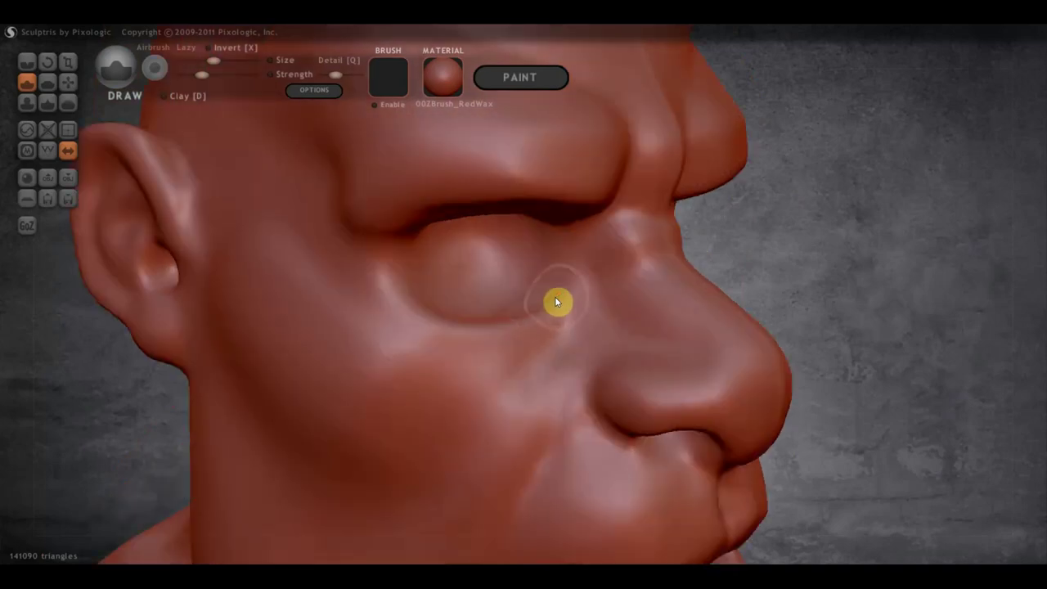
Step: Build up a puffy bag under the eye toward the nose and shape the cheek below it
drag(520, 328, 385, 257)
right_drag(385, 256, 425, 313)
mouse_move(392, 302)
mouse_down()
mouse_move(432, 364)
mouse_move(546, 346)
mouse_up()
mouse_move(489, 381)
mouse_down()
mouse_move(546, 367)
mouse_move(430, 371)
mouse_move(385, 300)
mouse_up()
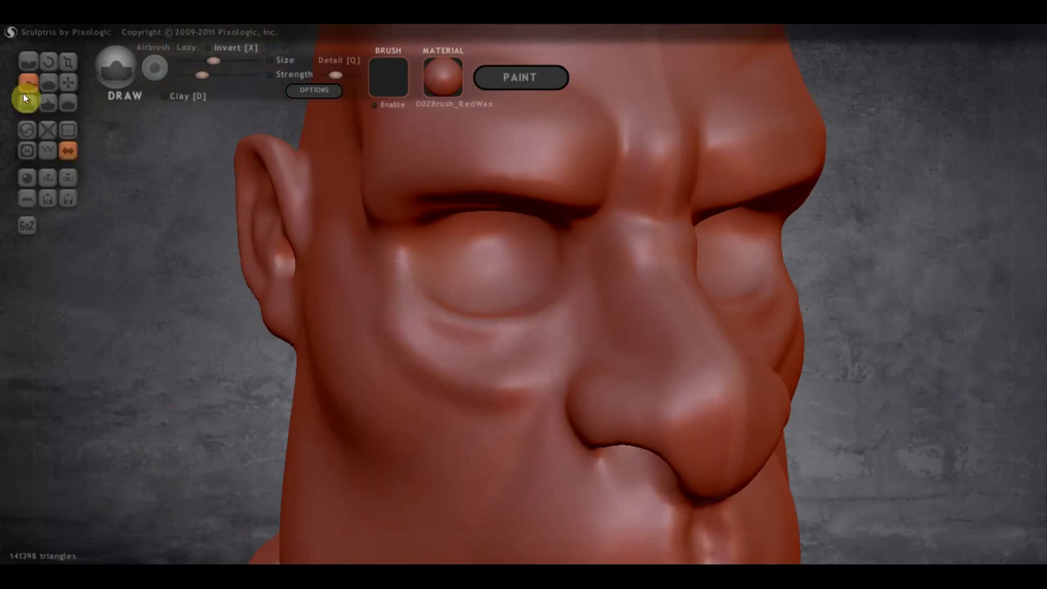
click(24, 63)
Step: Carve crease lines along the bottom of the under-eye bag and onto the cheek
drag(225, 246, 477, 367)
drag(558, 316, 504, 382)
mouse_move(556, 335)
mouse_down()
mouse_move(439, 368)
mouse_move(415, 294)
mouse_move(488, 341)
mouse_move(545, 297)
mouse_move(506, 351)
mouse_move(426, 328)
mouse_up()
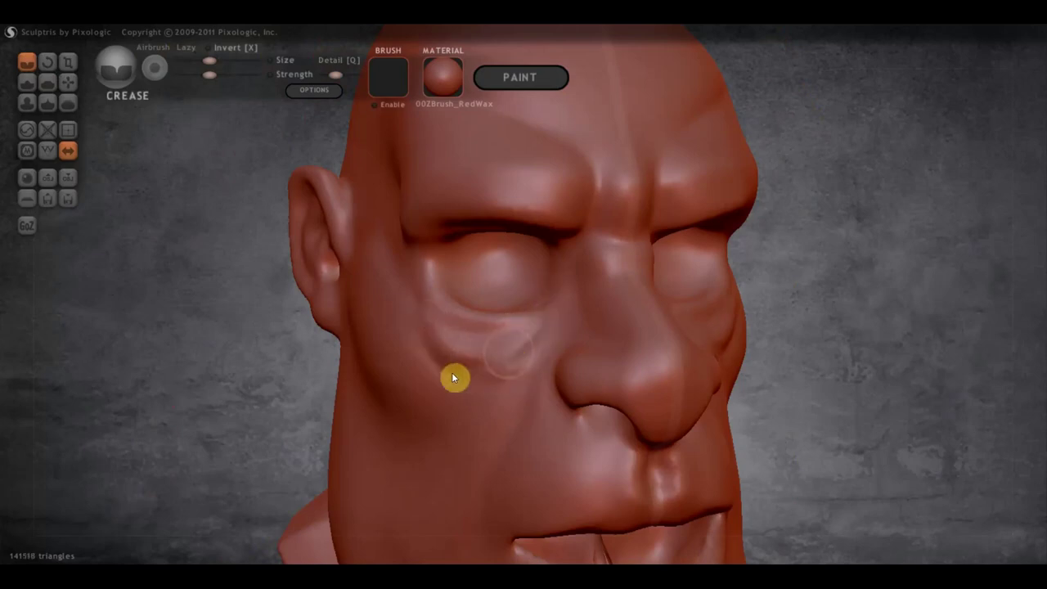
drag(540, 327, 477, 379)
Step: Crease beside the nose and across the nose bridge
mouse_move(538, 381)
right_down()
mouse_move(481, 380)
mouse_move(530, 363)
right_up()
drag(558, 336, 578, 289)
right_drag(578, 290, 575, 289)
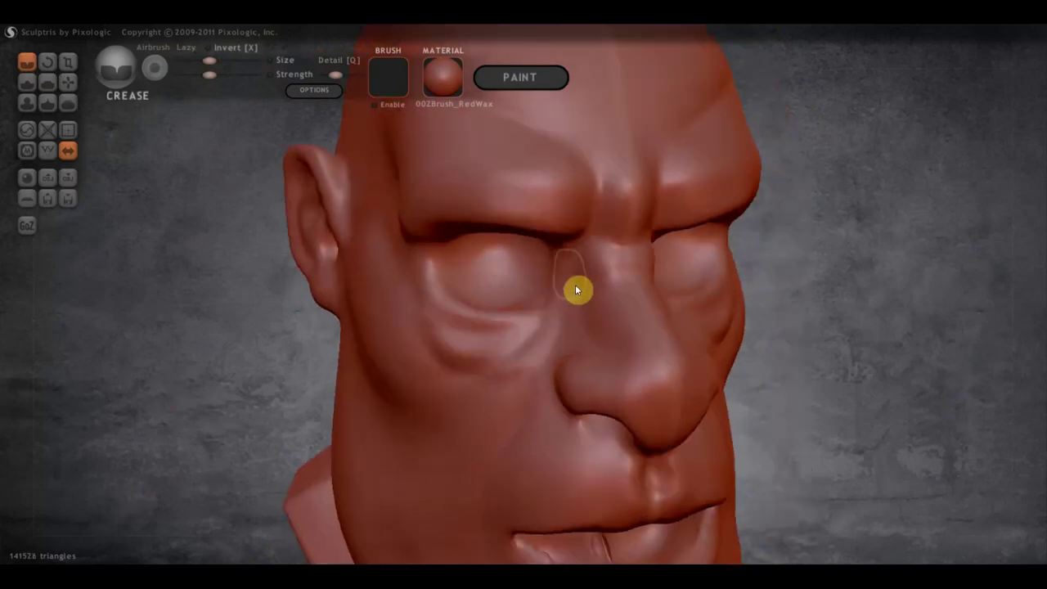
mouse_move(573, 281)
mouse_down()
mouse_move(608, 350)
mouse_move(556, 308)
mouse_move(564, 287)
mouse_move(553, 324)
mouse_up()
mouse_move(589, 330)
right_down()
mouse_move(552, 319)
mouse_move(676, 327)
mouse_move(567, 323)
right_up()
drag(605, 315, 597, 284)
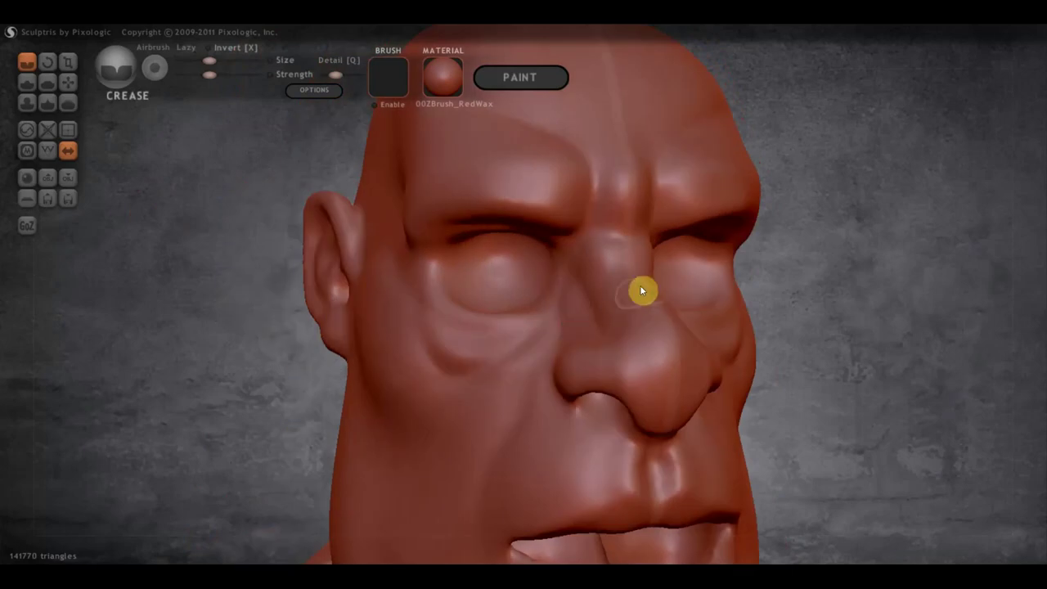
right_drag(640, 284, 610, 308)
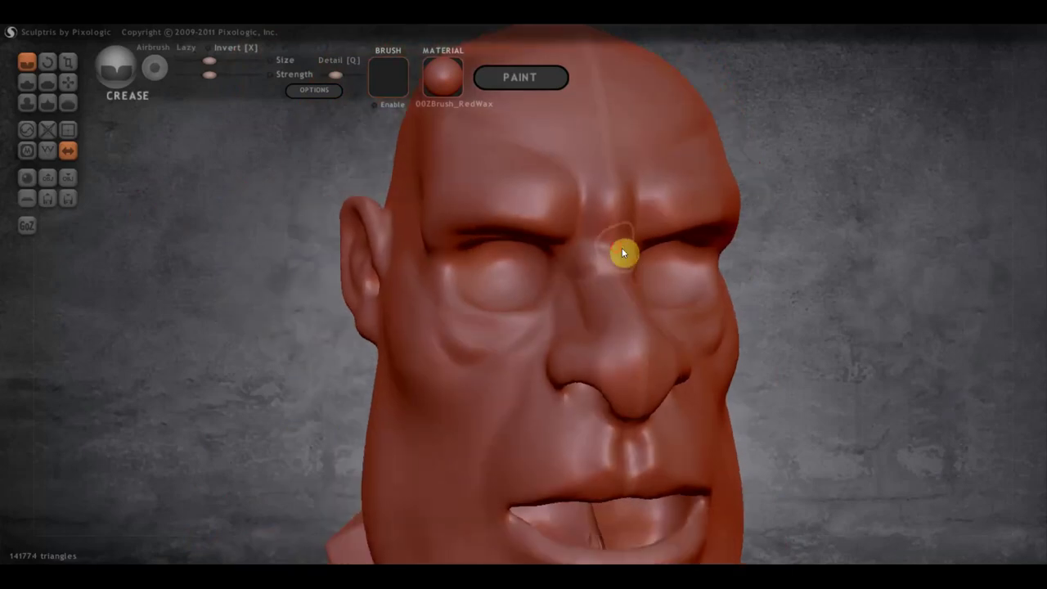
Step: Crease the brow above the eye and start a wrinkle on the upper forehead
mouse_move(589, 180)
mouse_down()
mouse_move(608, 204)
mouse_move(467, 171)
mouse_move(561, 202)
mouse_up()
drag(491, 171, 556, 203)
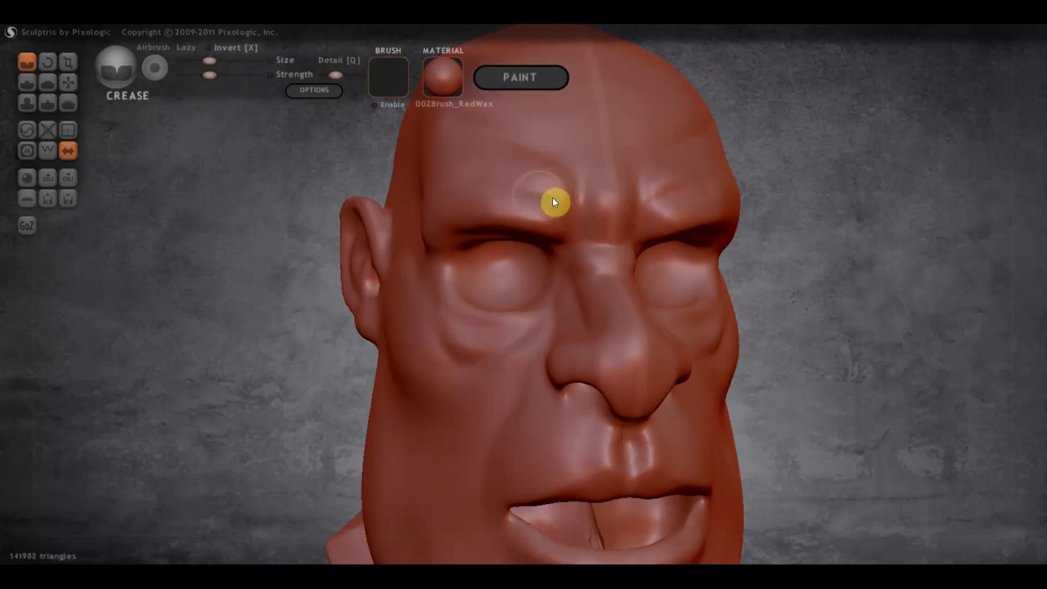
mouse_move(722, 188)
mouse_down()
mouse_move(539, 168)
mouse_move(456, 133)
mouse_move(607, 199)
mouse_move(619, 254)
mouse_move(576, 210)
mouse_up()
scroll(576, 204, up, 2)
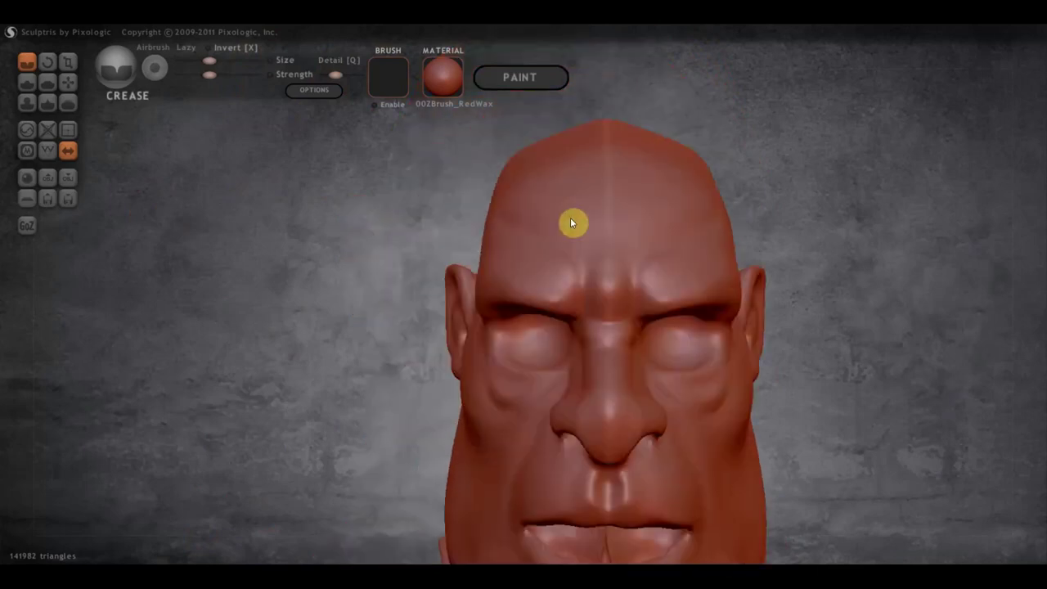
scroll(570, 217, up, 2)
mouse_move(656, 229)
mouse_down()
mouse_move(575, 207)
mouse_move(610, 199)
mouse_up()
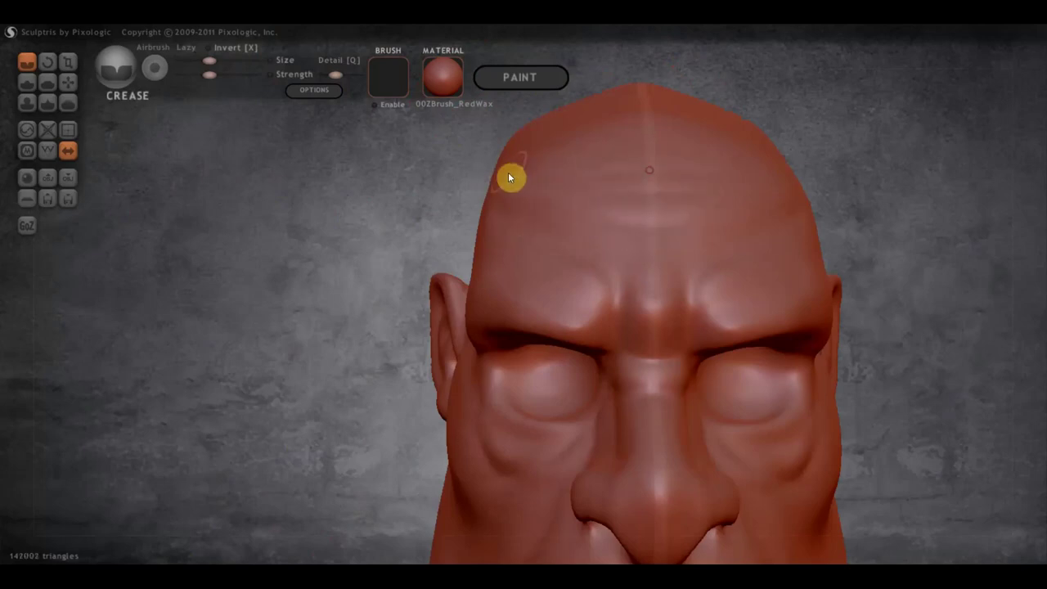
Step: With the Draw brush and lower Lazy, sculpt horizontal wrinkles across the forehead
click(31, 81)
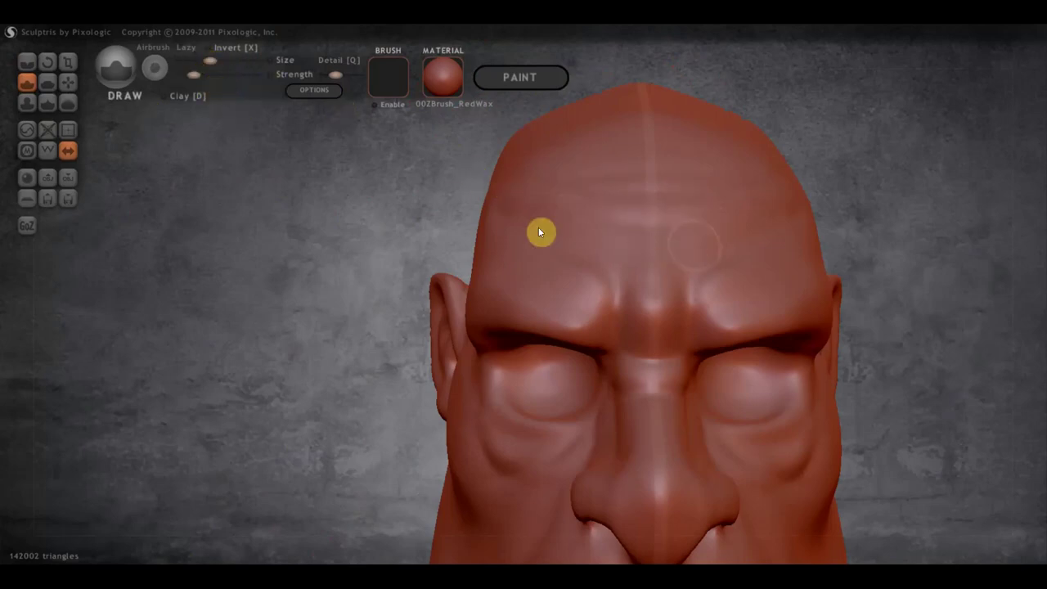
drag(210, 61, 201, 61)
mouse_move(730, 228)
mouse_down()
mouse_move(643, 248)
mouse_move(525, 218)
mouse_up()
drag(646, 210, 591, 208)
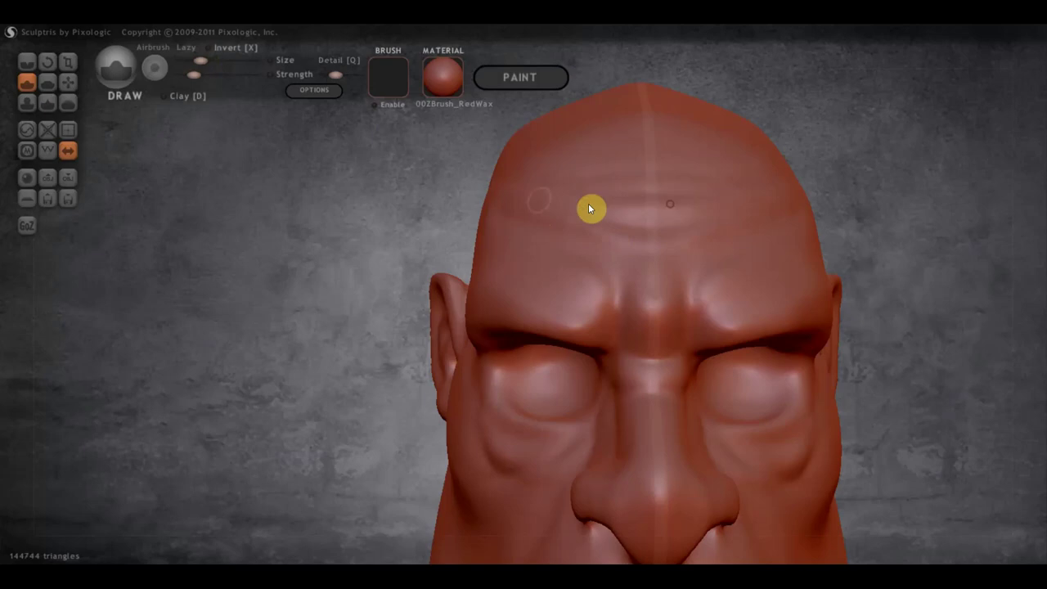
drag(666, 222, 558, 215)
mouse_move(666, 182)
mouse_down()
mouse_move(570, 180)
mouse_move(630, 180)
mouse_up()
Step: Add more forehead wrinkles from the left side and touch up the forehead surface
mouse_move(645, 206)
right_down()
mouse_move(676, 232)
mouse_move(615, 260)
right_up()
mouse_move(623, 264)
mouse_down()
mouse_move(518, 236)
mouse_move(631, 264)
mouse_up()
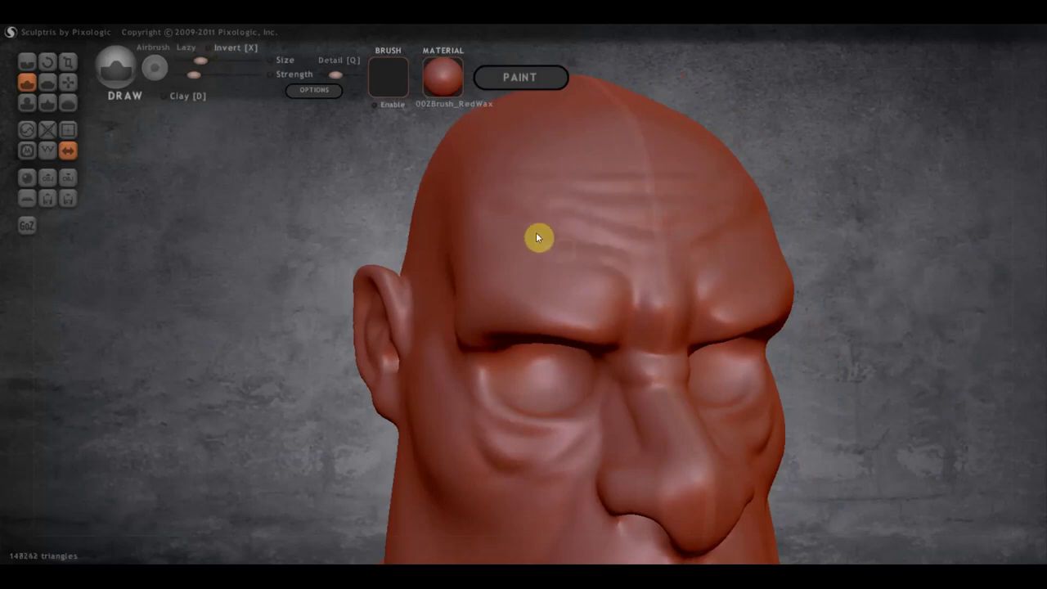
click(635, 238)
click(640, 201)
right_drag(650, 193, 608, 222)
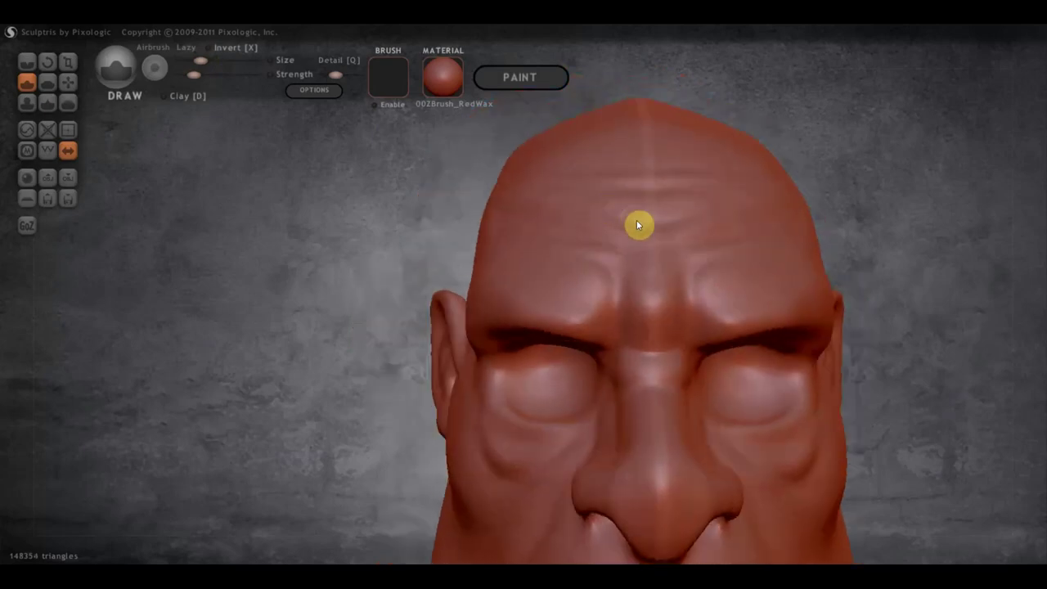
Step: Sharpen the forehead wrinkles with thin Crease lines, undoing the last one
click(27, 63)
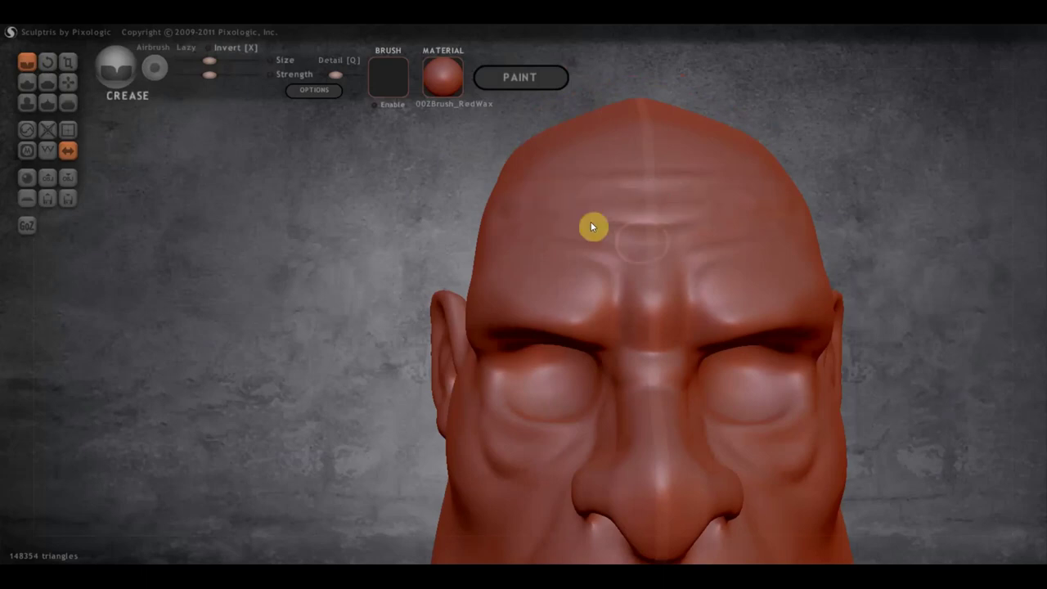
drag(670, 194, 632, 262)
mouse_move(677, 256)
right_down()
mouse_move(759, 292)
mouse_move(727, 289)
right_up()
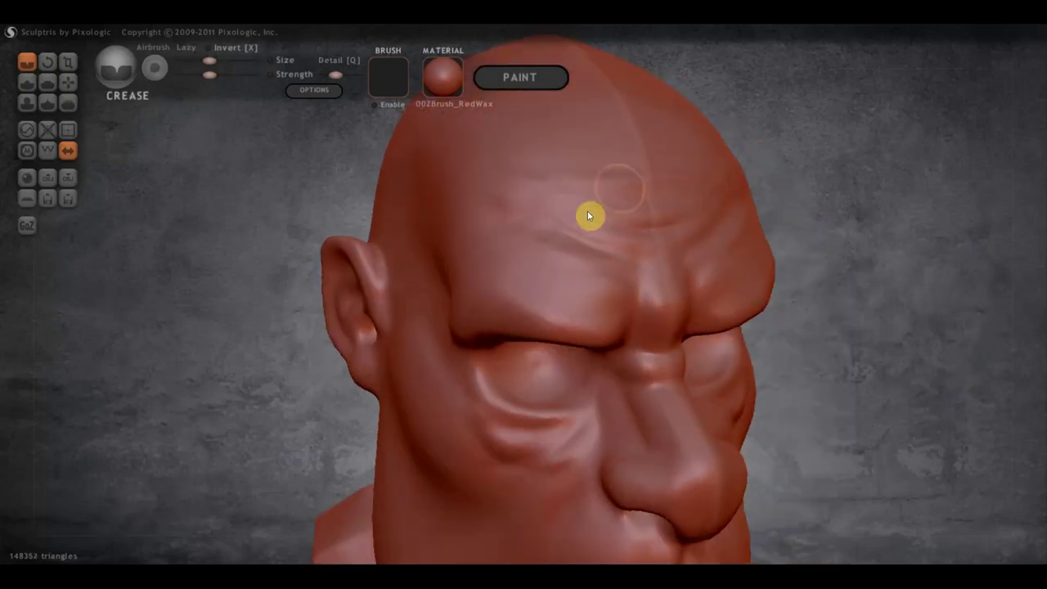
drag(463, 178, 650, 227)
right_drag(650, 227, 580, 229)
drag(582, 203, 493, 202)
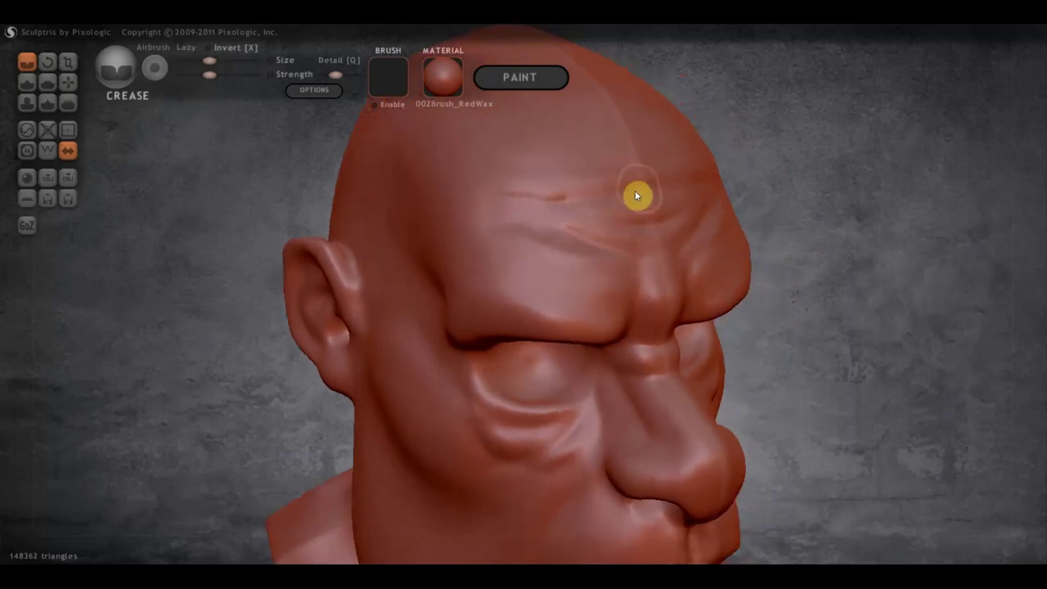
key(ctrl+z)
Step: Zoom out and orbit the bust from a three-quarter profile back to front to review it
right_drag(564, 244, 547, 229)
scroll(564, 245, down, 5)
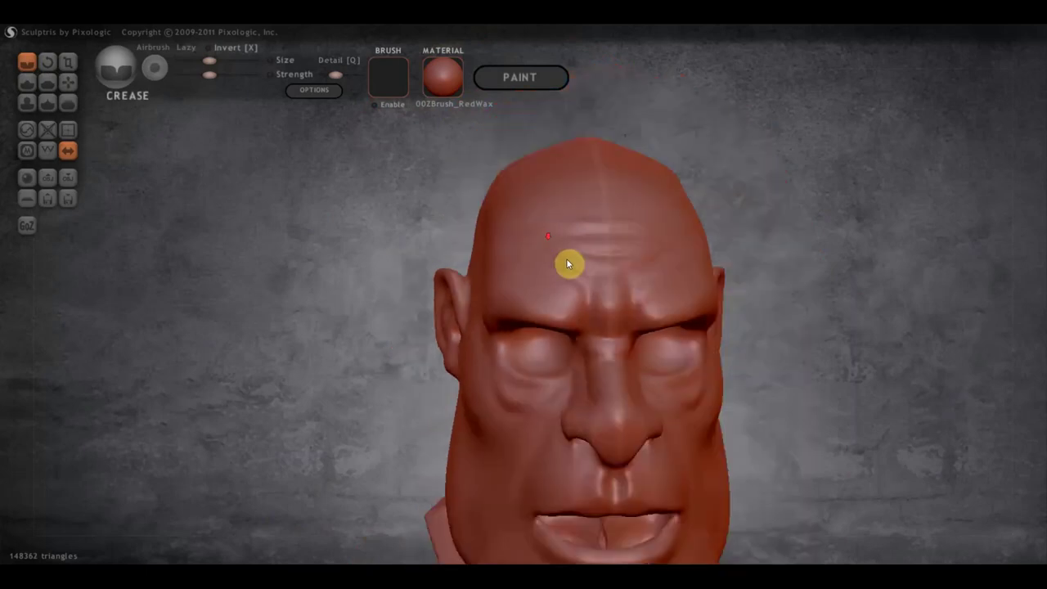
right_drag(685, 354, 661, 320)
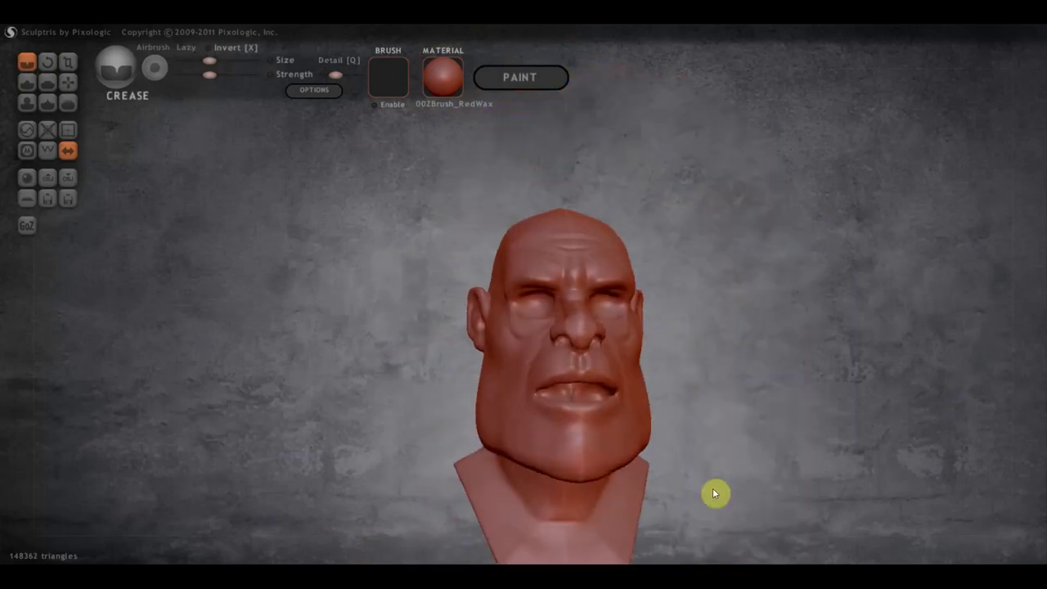
mouse_move(707, 444)
right_down()
mouse_move(713, 390)
mouse_move(684, 316)
mouse_move(699, 333)
mouse_move(895, 325)
mouse_move(839, 332)
right_up()
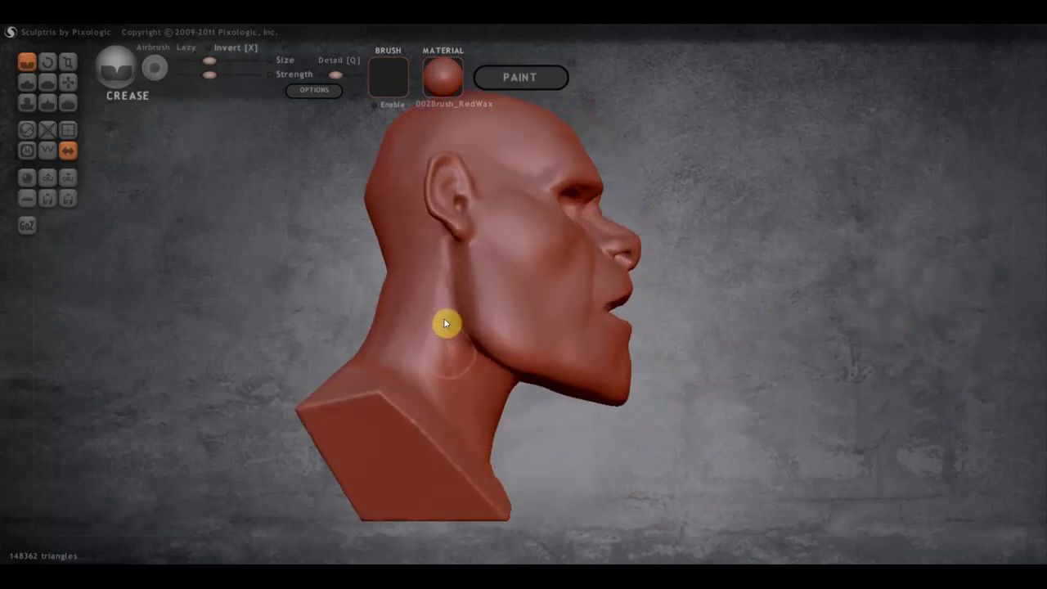
right_drag(469, 451, 362, 414)
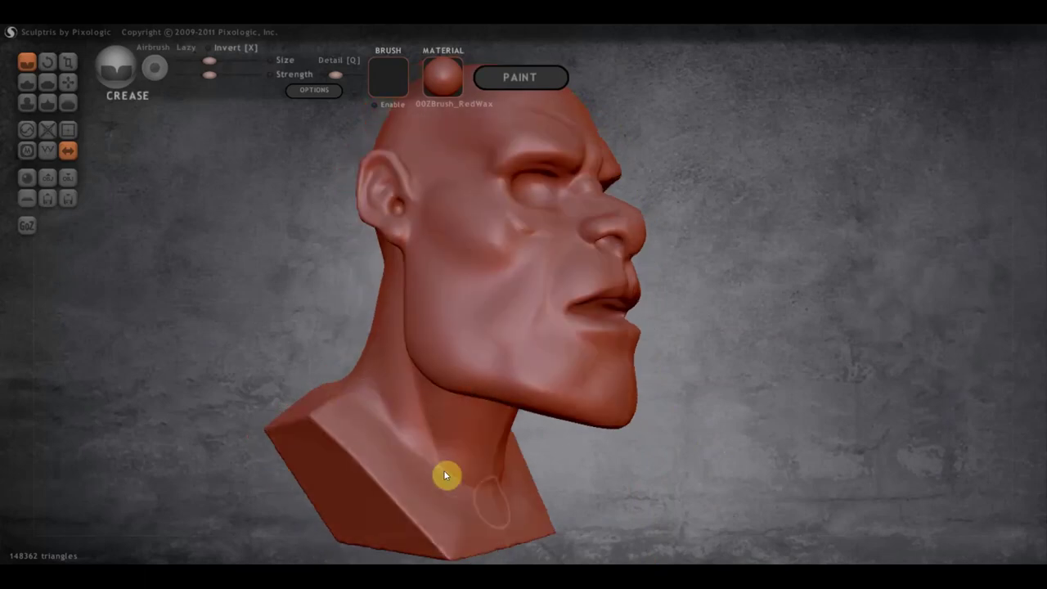
mouse_move(465, 483)
right_down()
mouse_move(413, 480)
mouse_move(642, 443)
mouse_move(720, 467)
mouse_move(462, 472)
mouse_move(612, 456)
mouse_move(692, 467)
mouse_move(602, 471)
mouse_move(635, 463)
right_up()
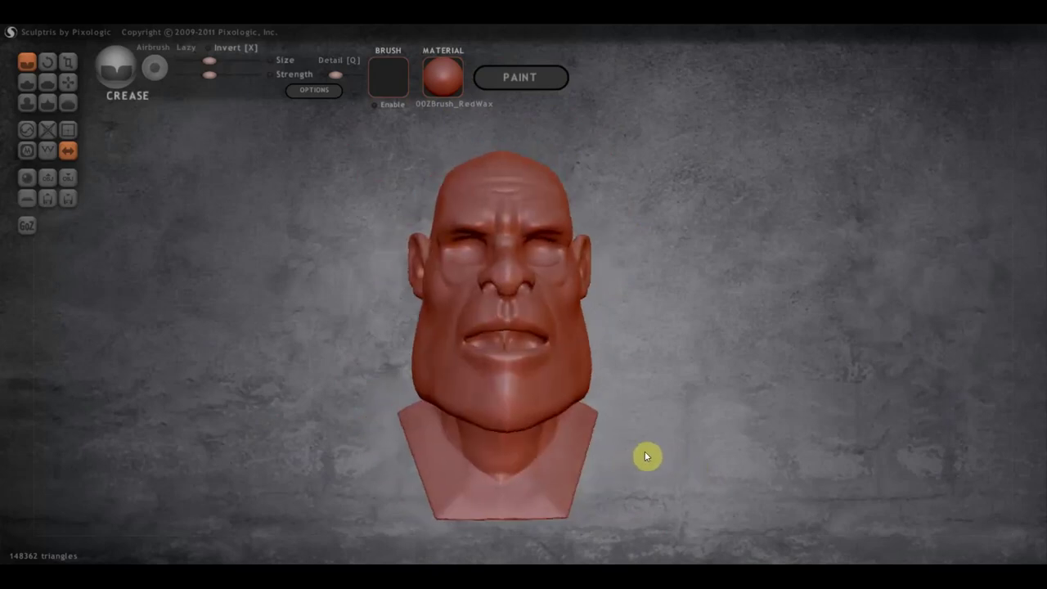